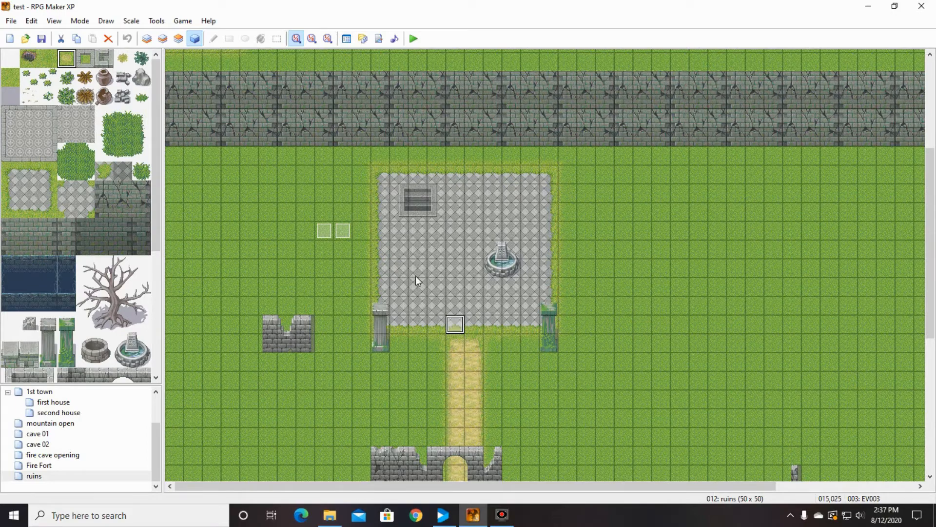
- Review event EV003's commands at the plaza's lower edge, checking the Control Switches options and the Screen Shake entry
double_click(457, 325)
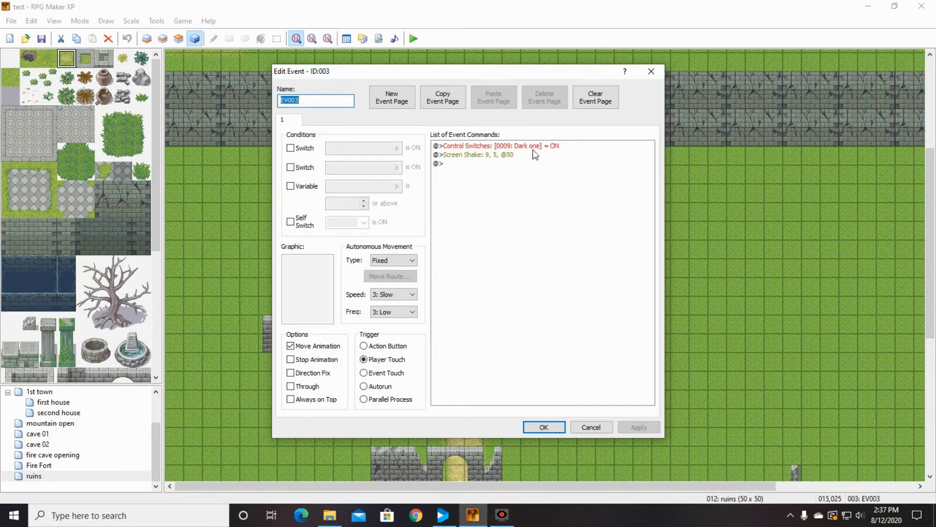
left_click(509, 146)
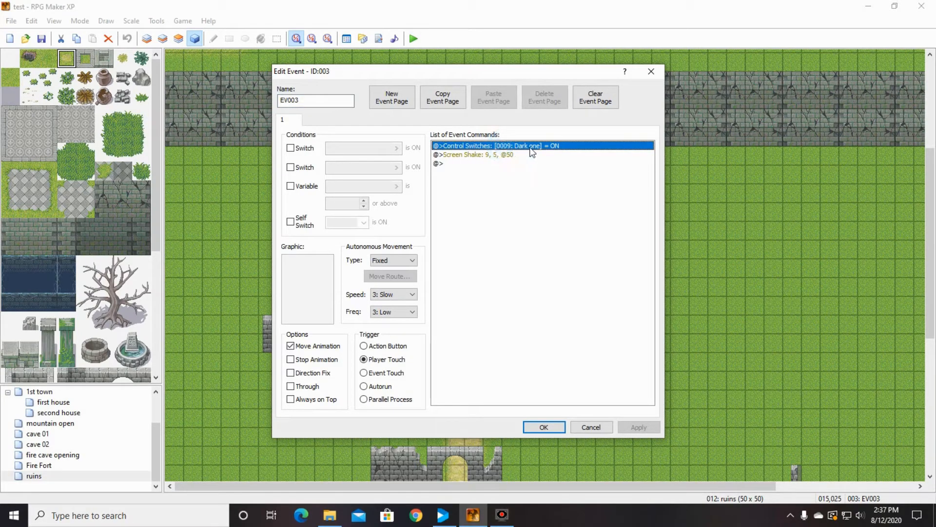
double_click(477, 145)
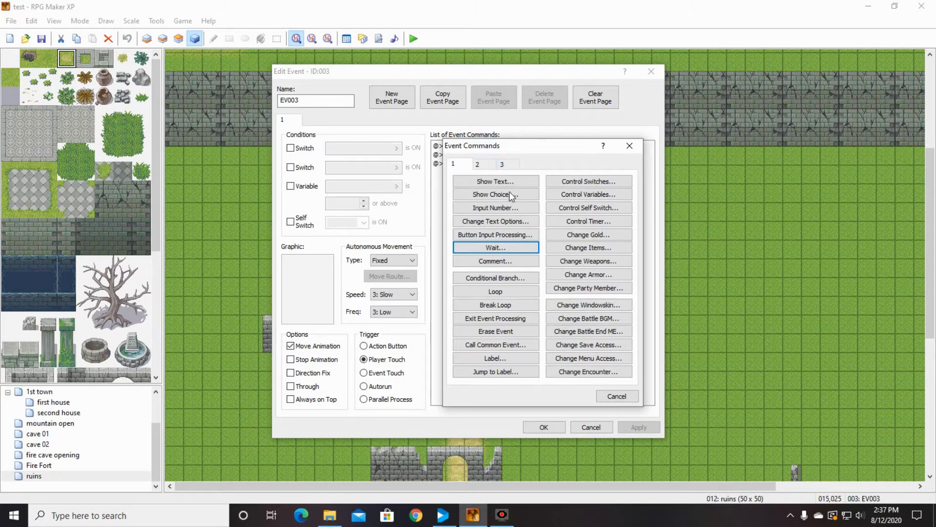
left_click(605, 185)
left_click(581, 246)
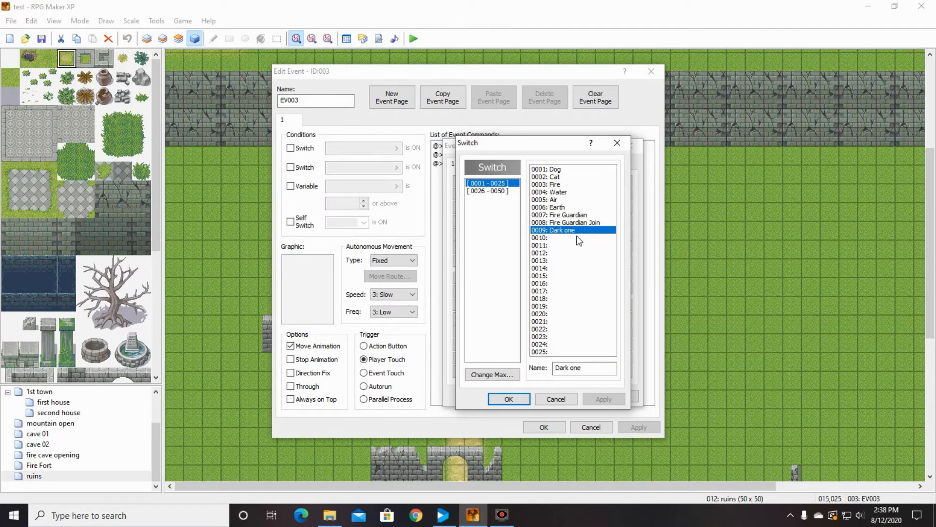
left_click(560, 397)
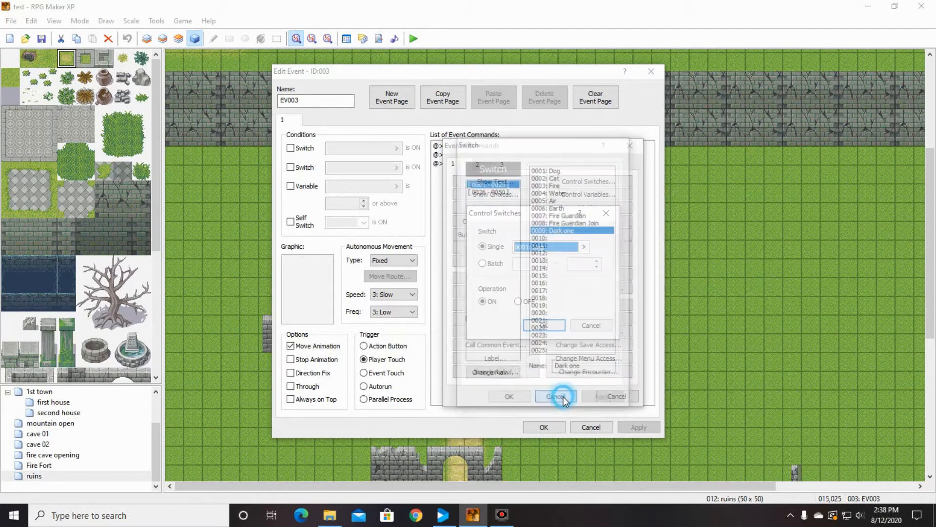
left_click(591, 326)
left_click(613, 399)
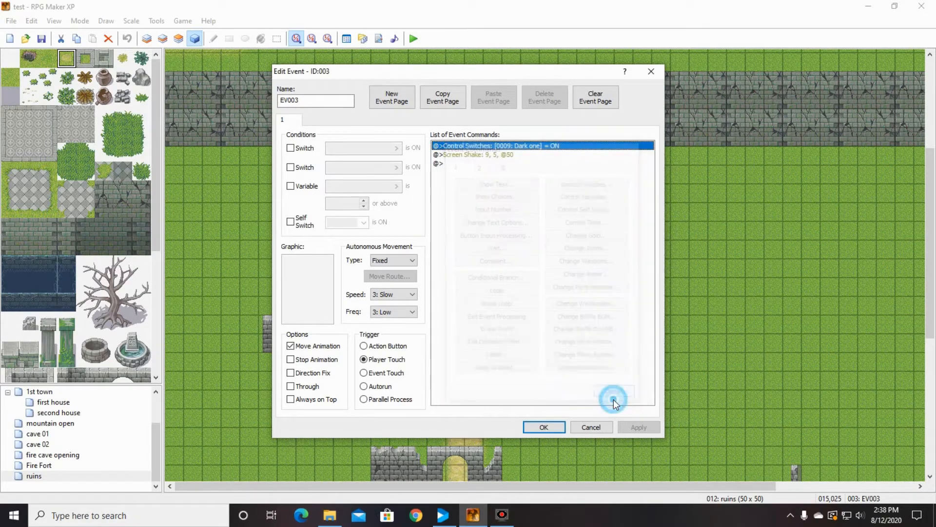
left_click(466, 155)
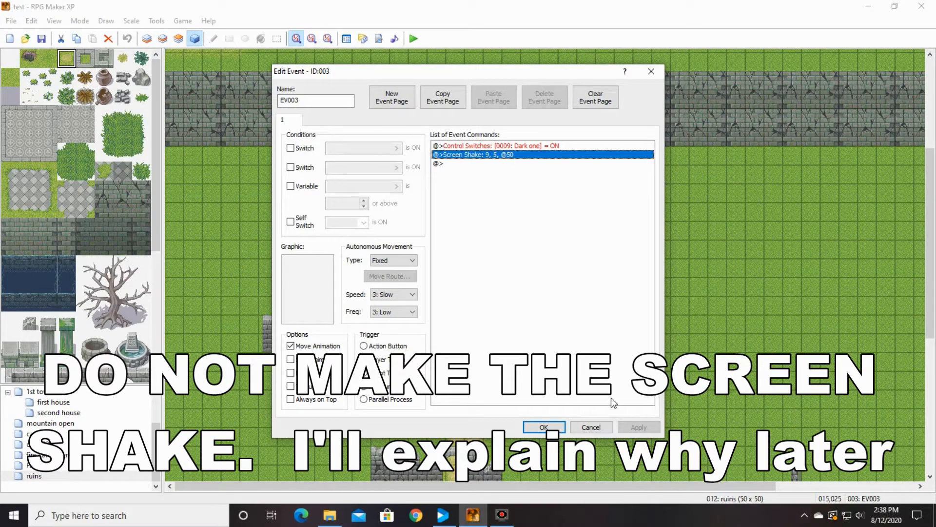
left_click(544, 428)
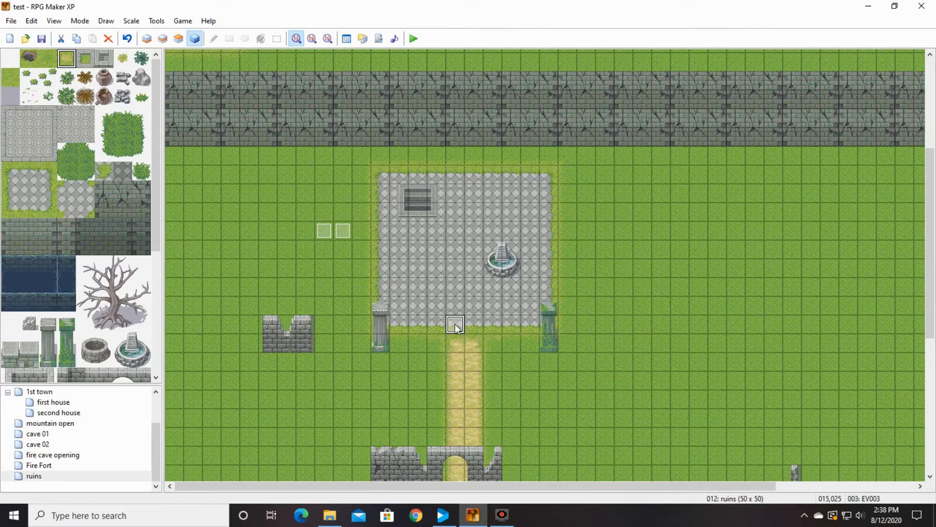
- Inspect the first page of event EV001 beside the plaza, including its character graphic selection
left_click(324, 230)
double_click(325, 231)
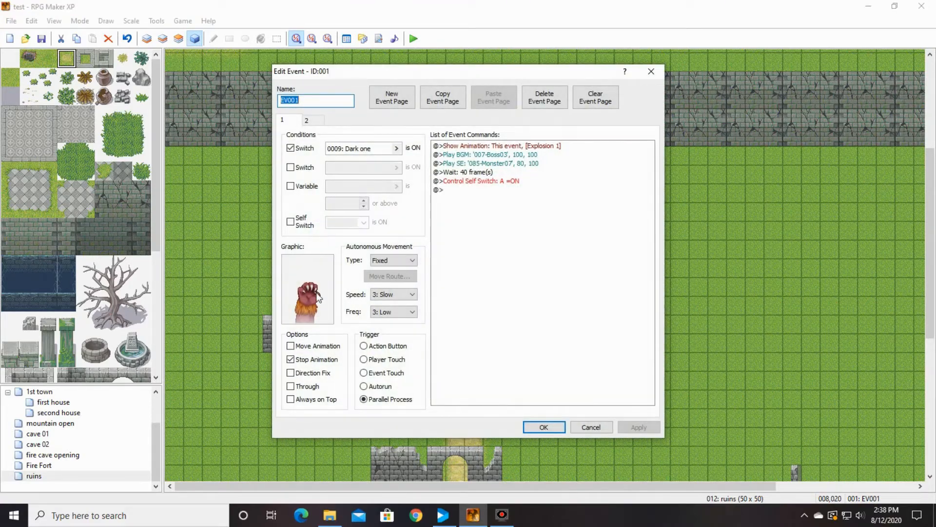
double_click(318, 300)
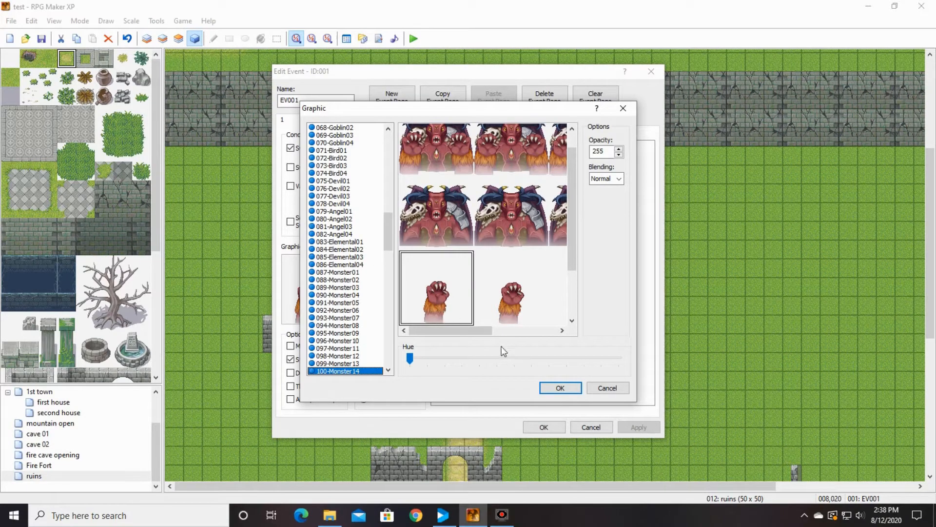
left_click(561, 388)
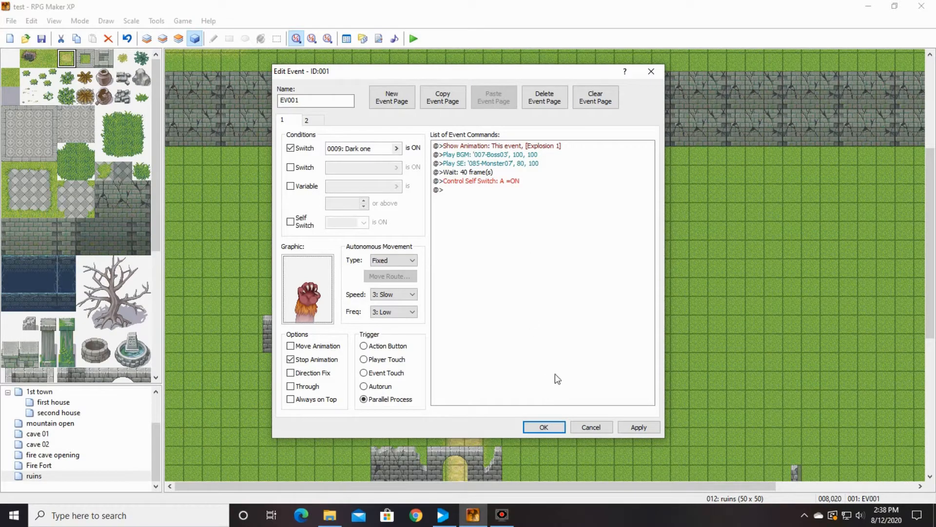
left_click(543, 426)
- Examine the conditions, graphic and commands on both pages of the adjacent event EV002
double_click(343, 233)
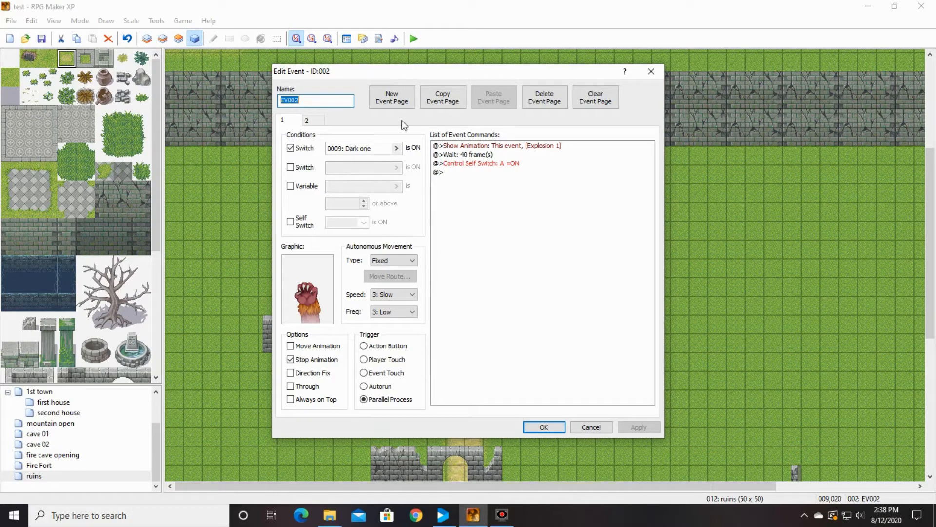
left_click_drag(335, 71, 411, 73)
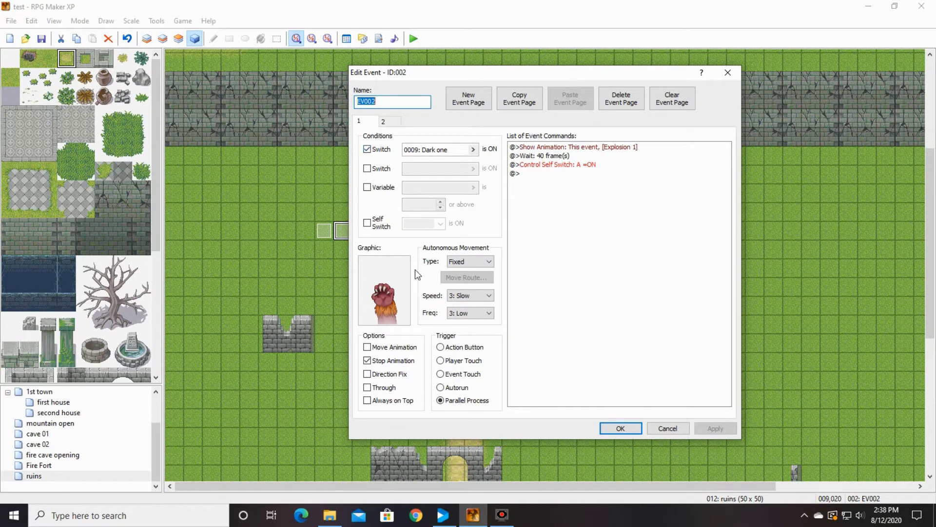
left_click(545, 148)
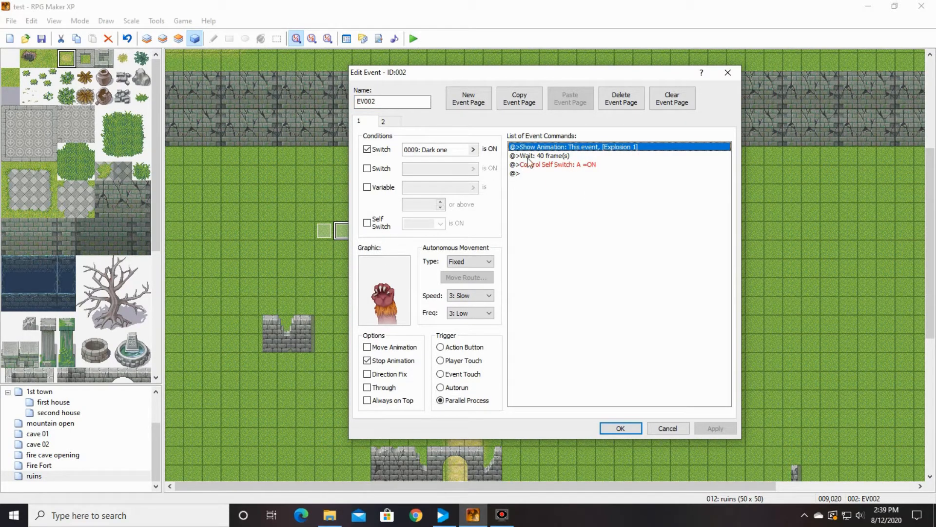
left_click(552, 157)
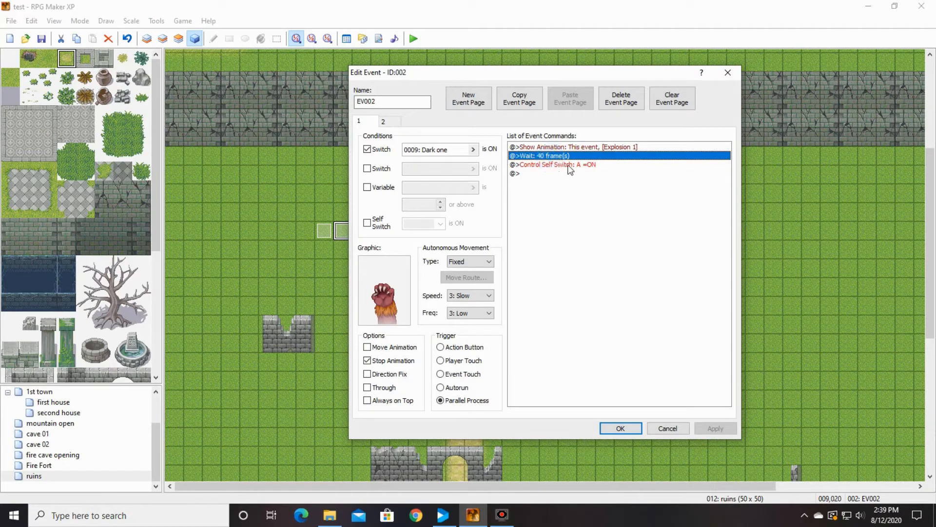
left_click(567, 167)
left_click(385, 122)
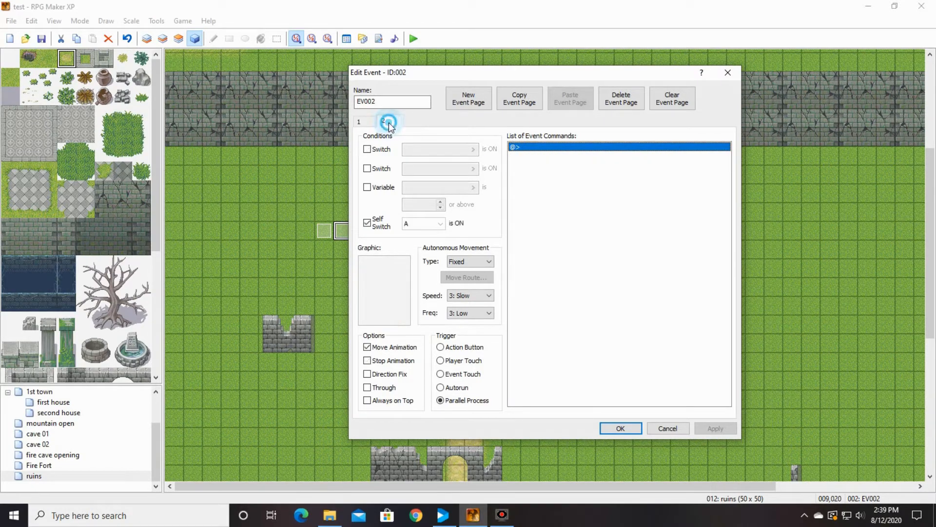
left_click(365, 122)
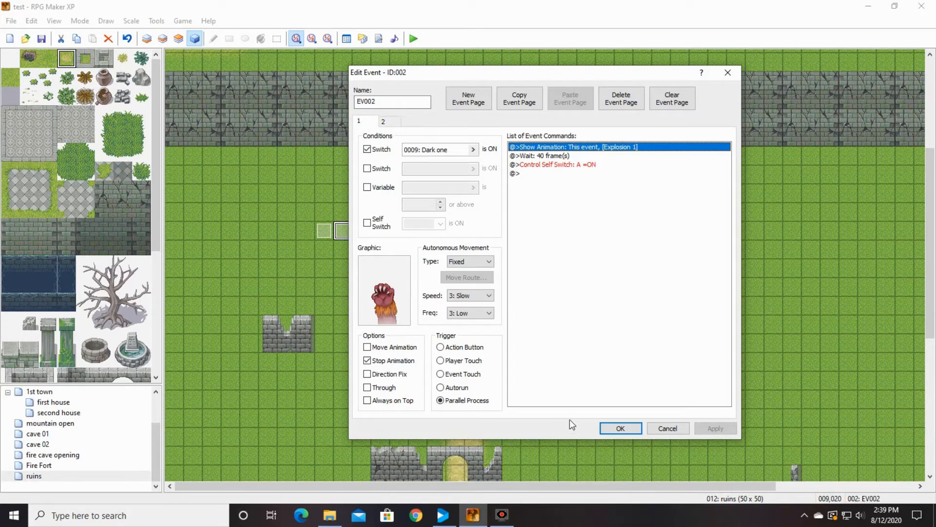
left_click(637, 427)
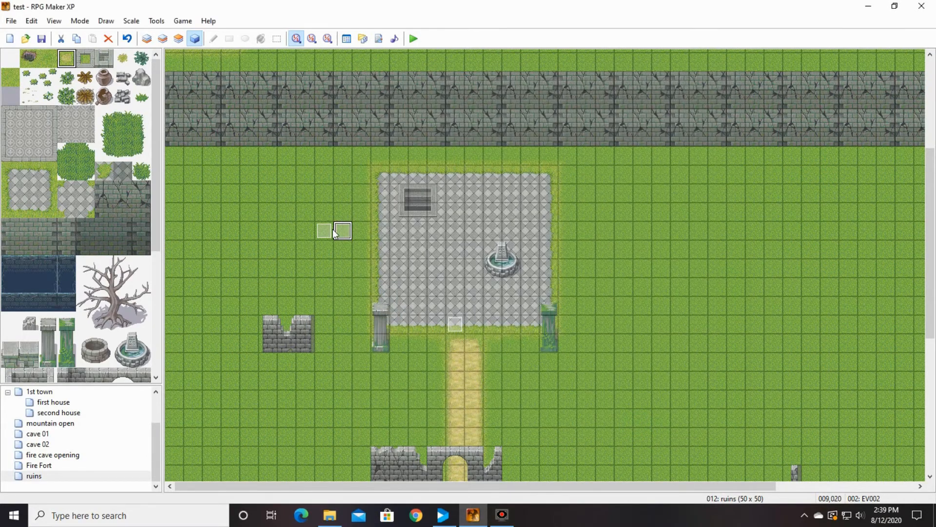
- Examine event EV001's sound and animation commands on page 1 and its self-switch condition and text on page 2
double_click(326, 232)
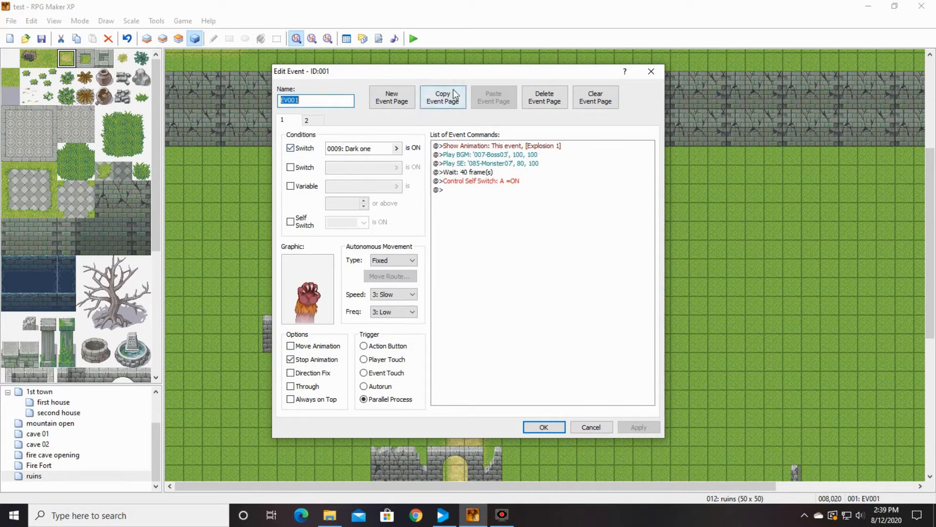
left_click_drag(467, 76, 632, 79)
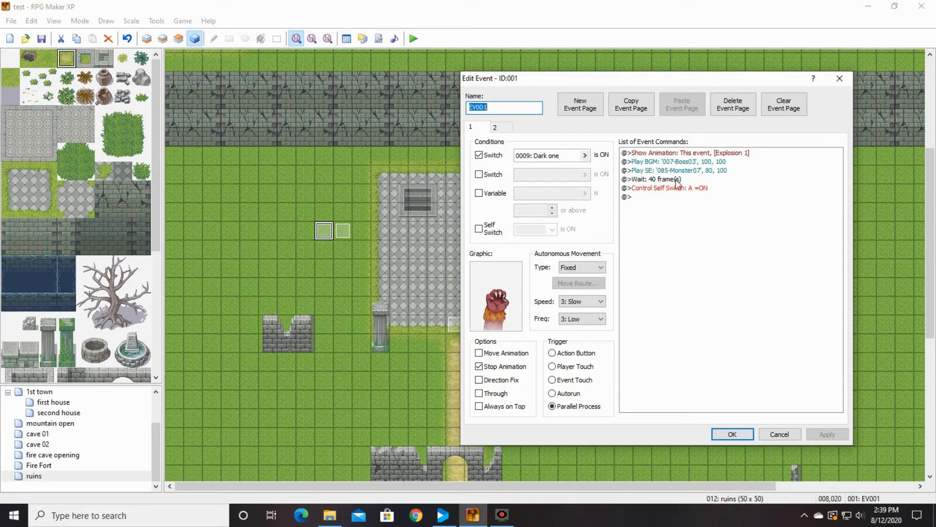
left_click(495, 127)
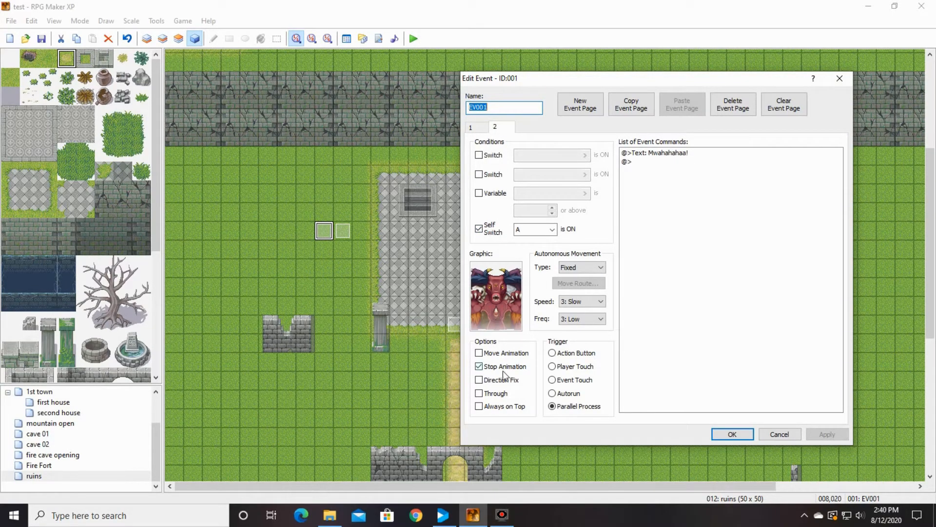
left_click(639, 154)
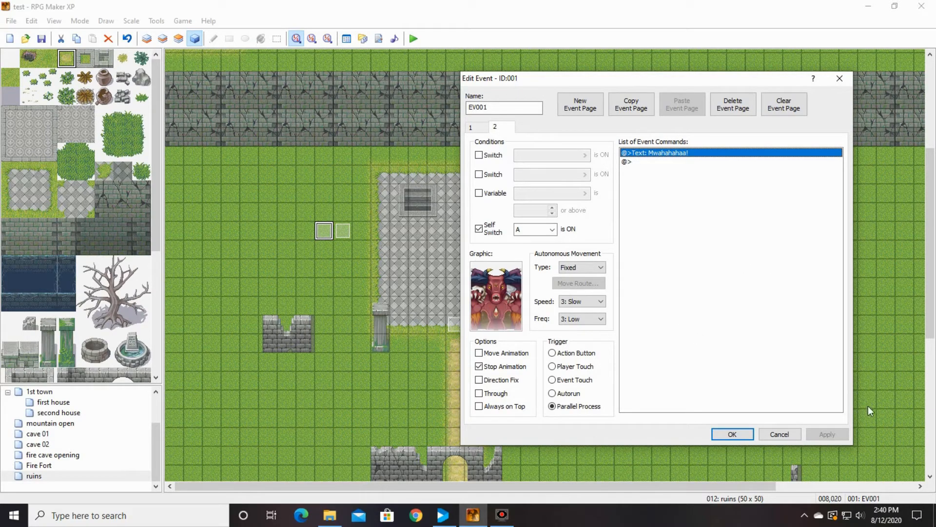
left_click(741, 437)
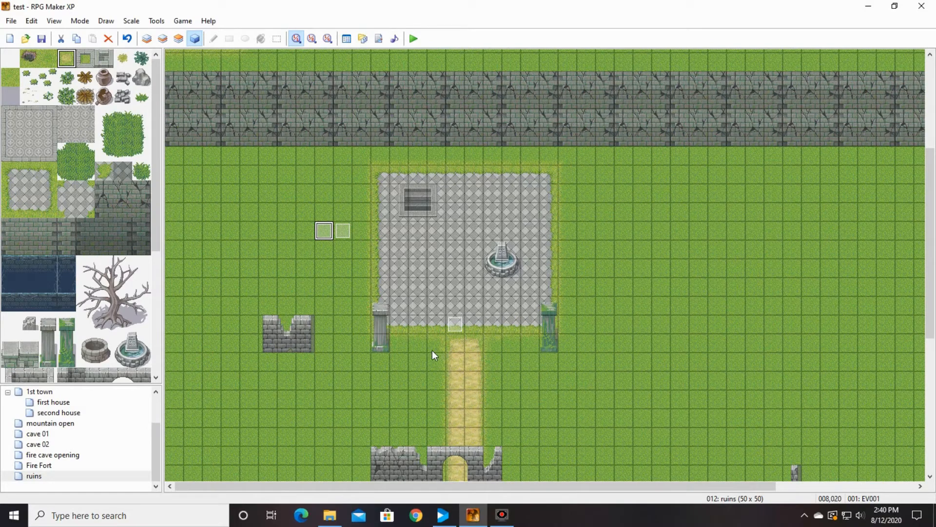
- Raise the maximum number of enemies in the database to 35
left_click(347, 39)
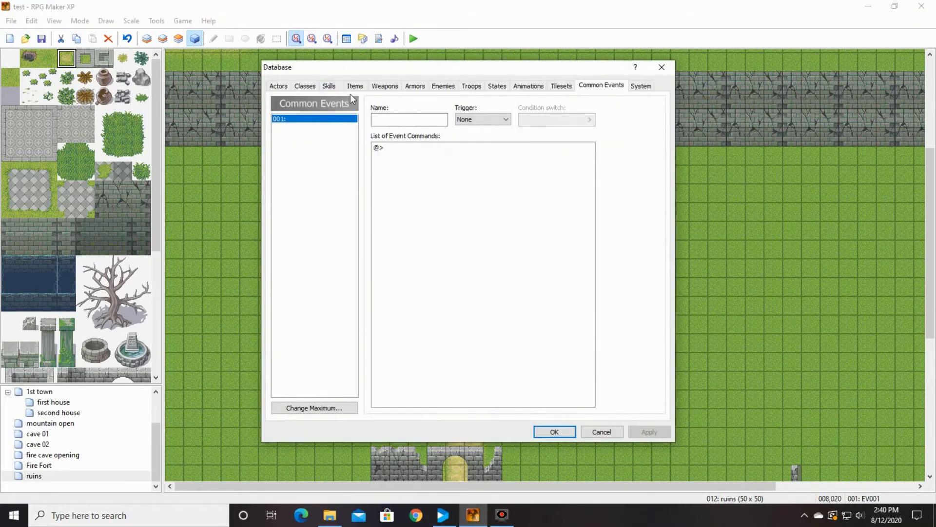
left_click(440, 86)
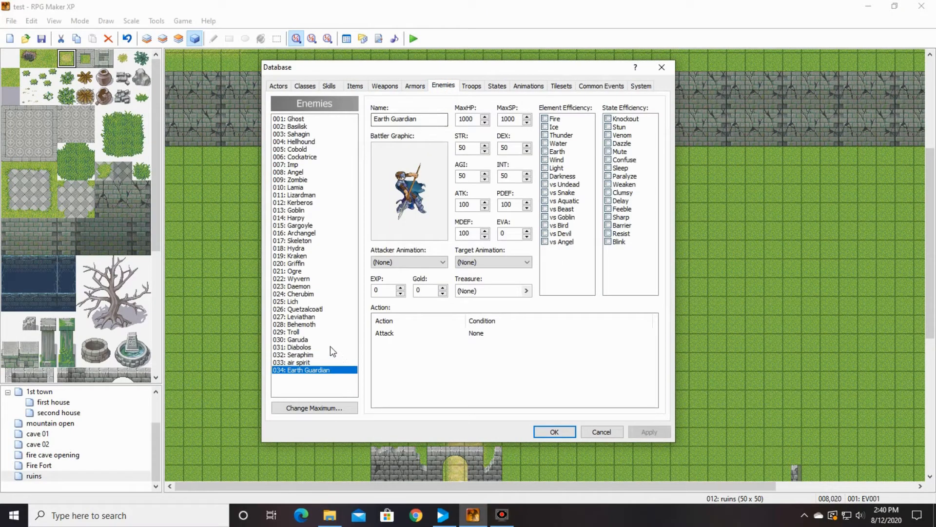
left_click(314, 408)
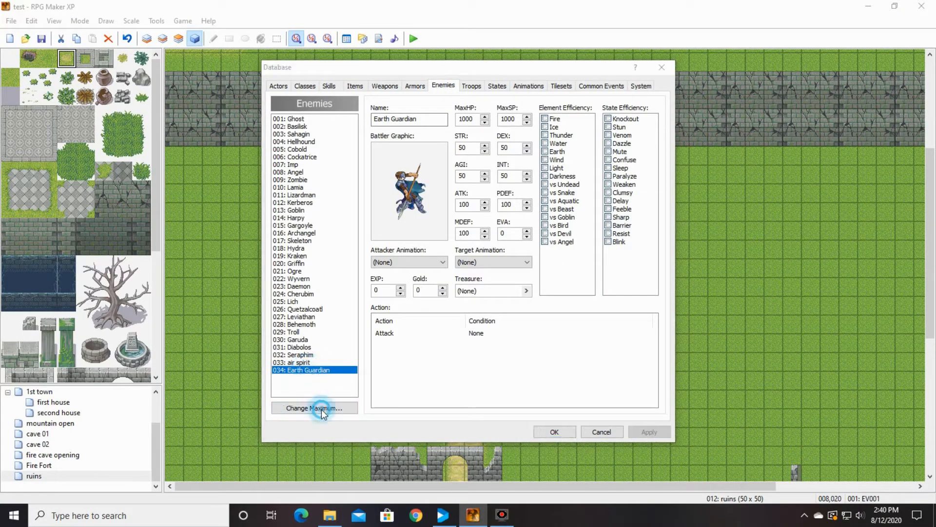
type("0")
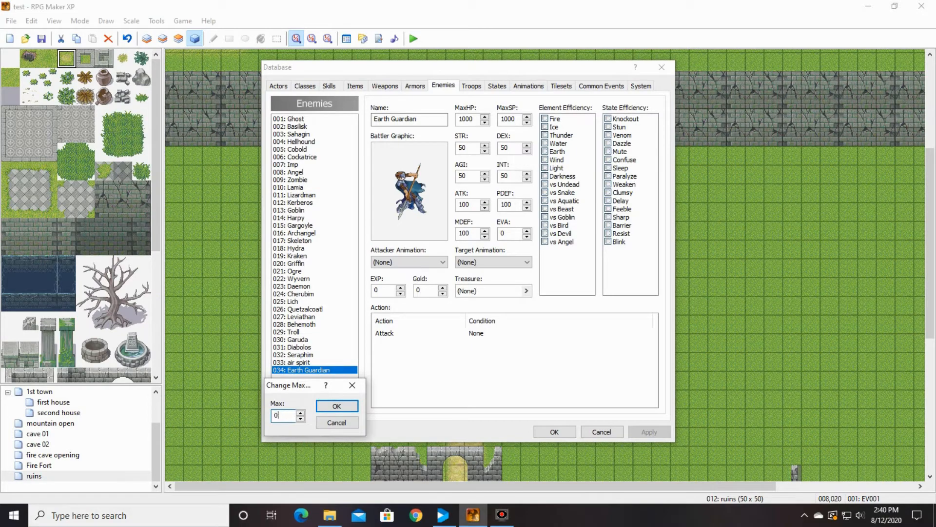
type("35")
key("Return")
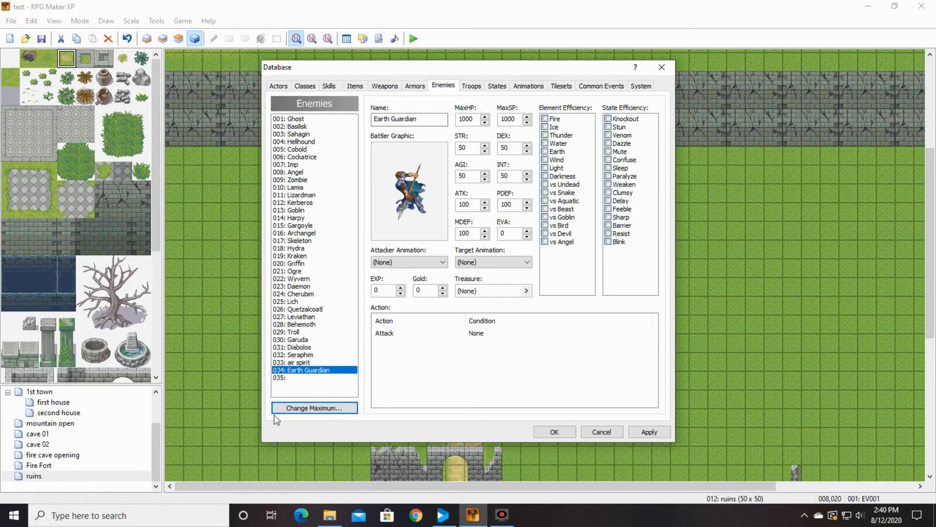
- Name the new enemy entry 035 "Dark One 01"
left_click(286, 377)
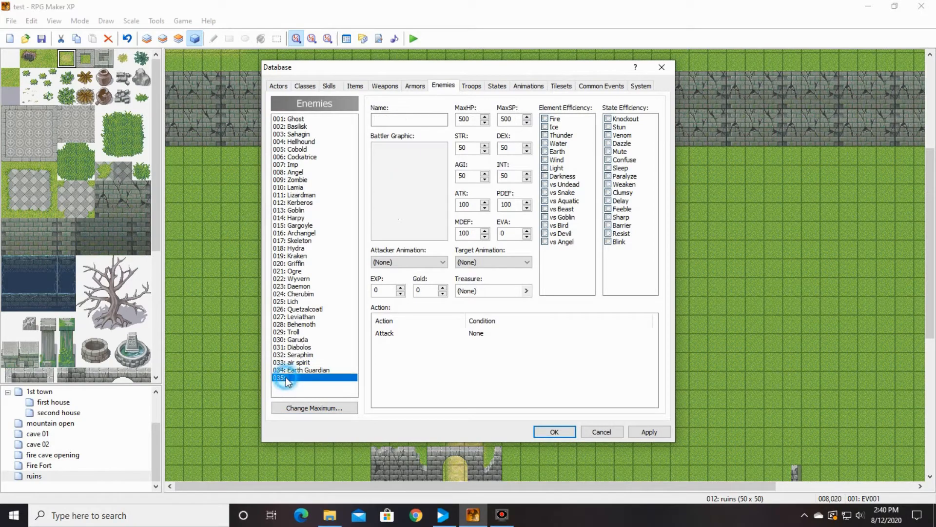
left_click(398, 119)
type("Dark one")
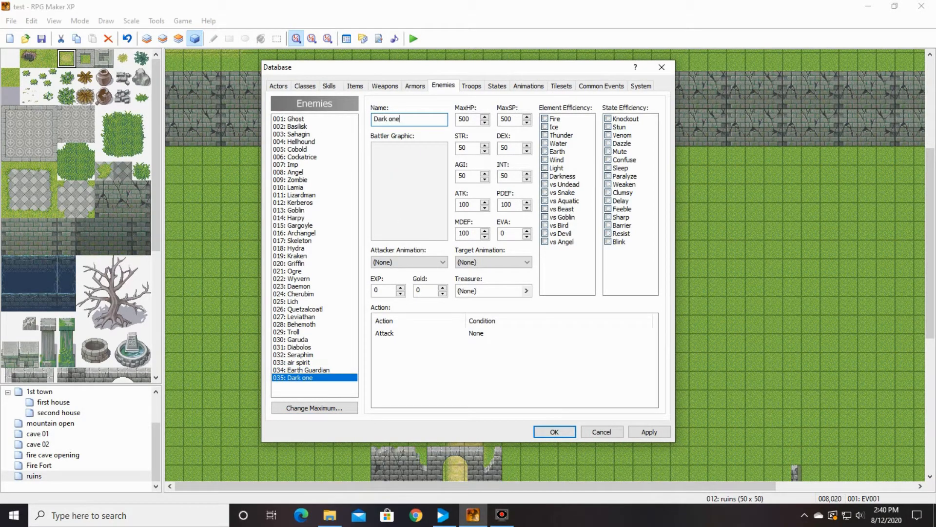
key("BackSpace")
key("BackSpace")
key("BackSpace")
type("One")
- Set the Dark One 01 enemy's MaxHP to 1000 and MaxSP to 10
double_click(474, 119)
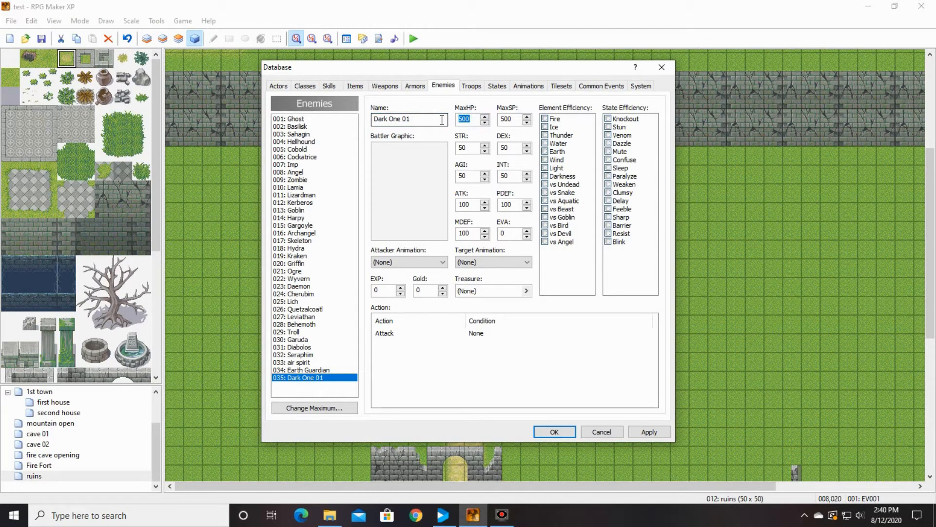
type("1000")
double_click(512, 120)
type("10")
- Raise the maximum number of troops in the database to 36
left_click(471, 87)
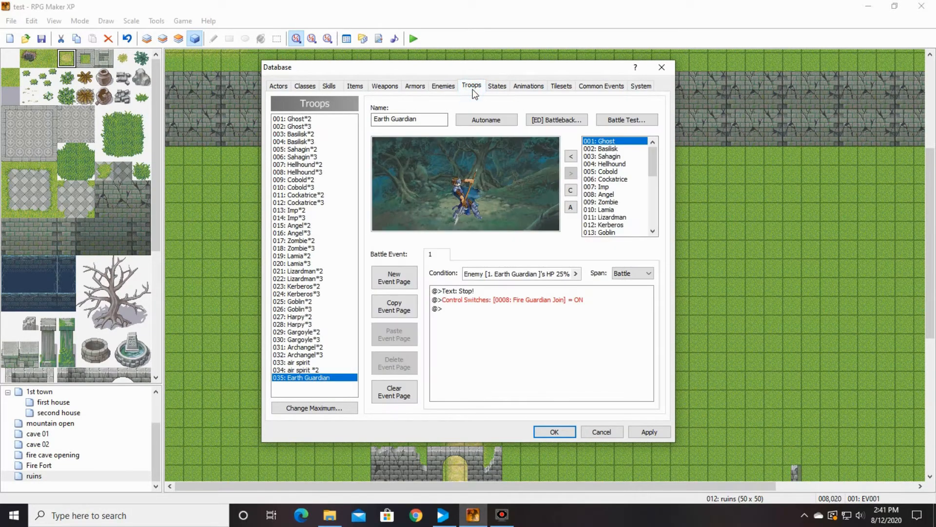
left_click_drag(655, 165, 655, 220)
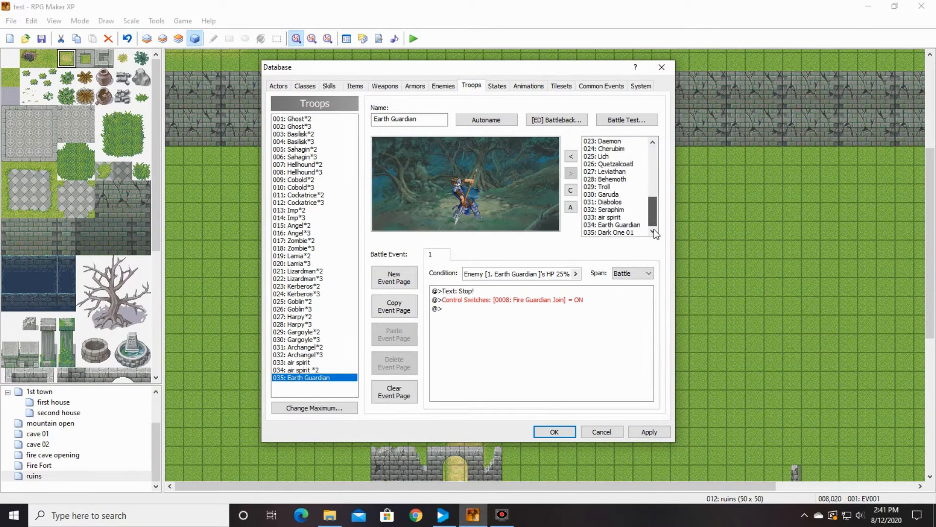
left_click(312, 408)
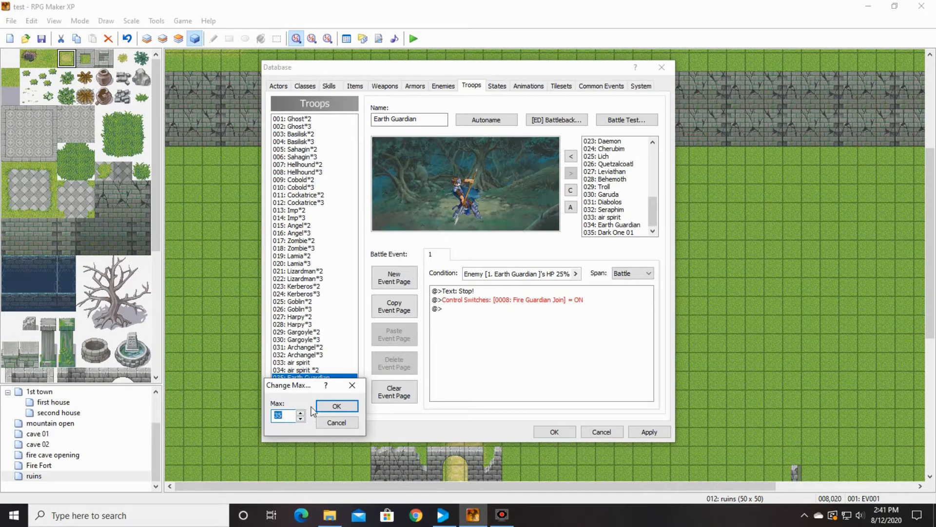
type("36")
key("Return")
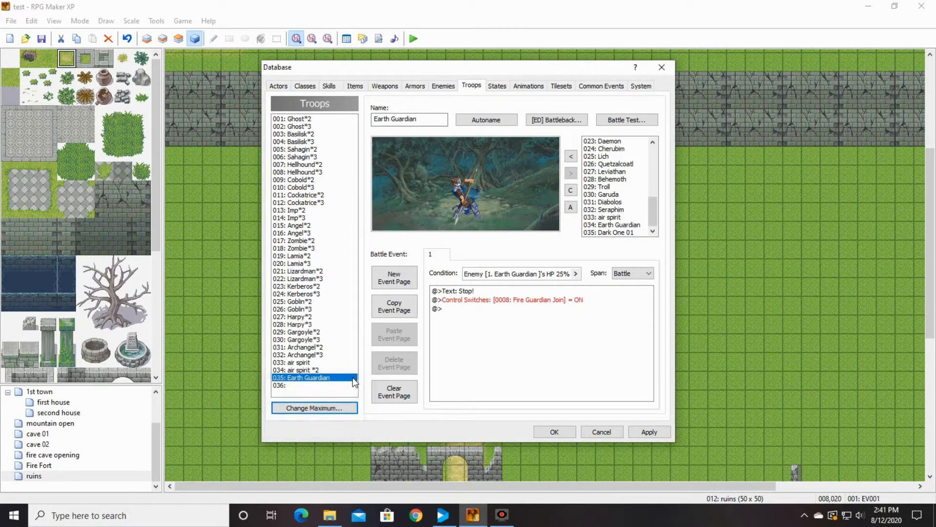
- Name the empty troop 036 "Dark One 01" and add the Dark One 01 enemy to it
left_click(418, 118)
left_click(295, 385)
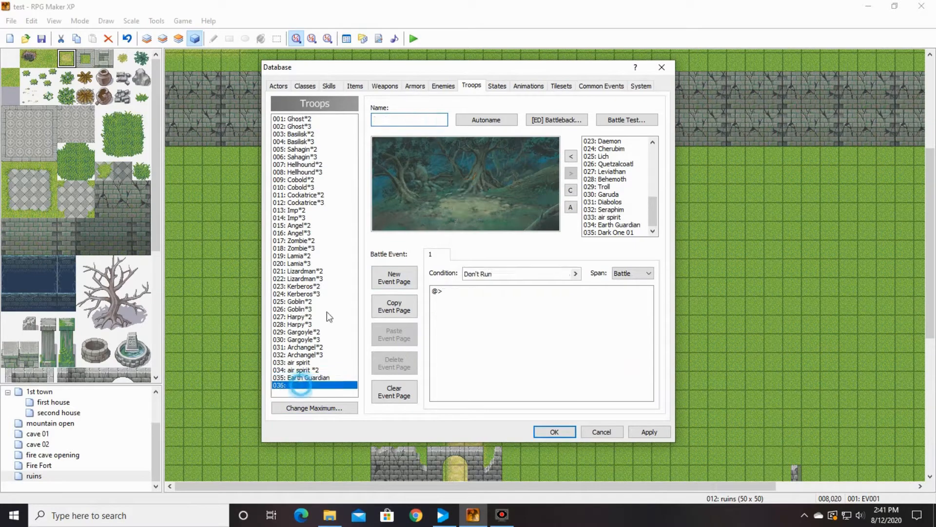
left_click(400, 116)
type("Dark one")
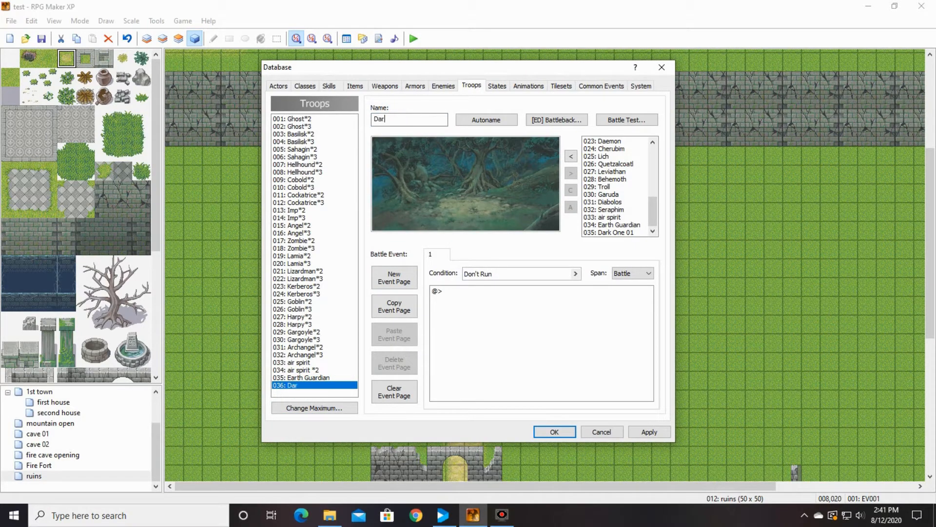
key("BackSpace")
key("BackSpace")
key("BackSpace")
key("BackSpace")
type("One 01")
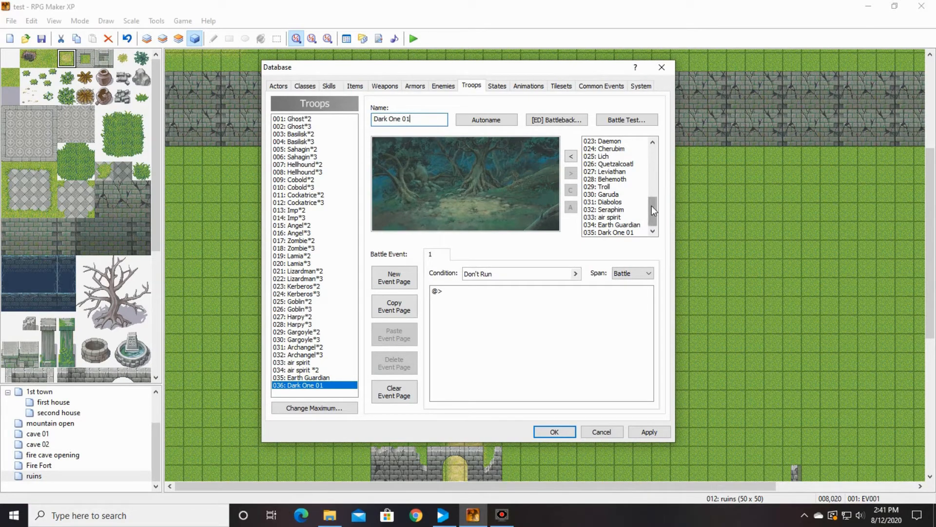
left_click(607, 231)
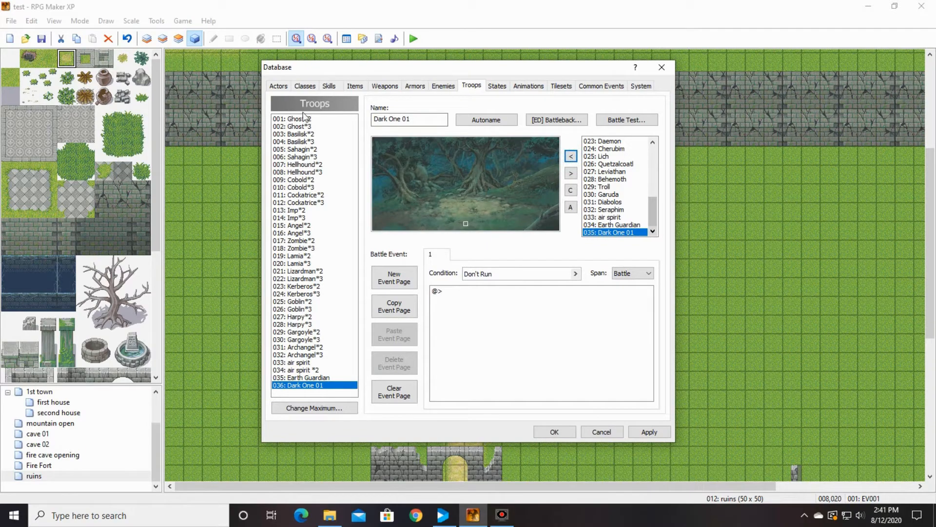
- Set the Dark One 01 enemy's battler graphic to 100-Monster14
left_click(440, 88)
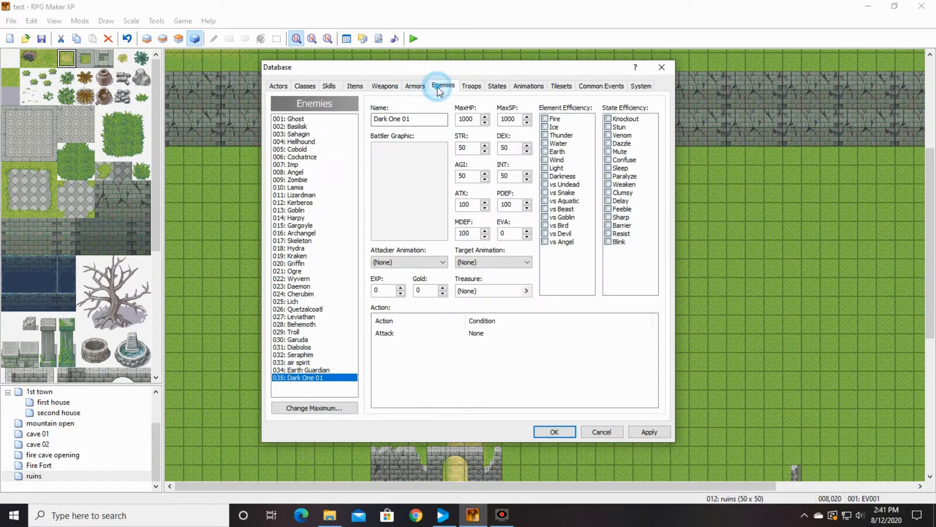
double_click(403, 180)
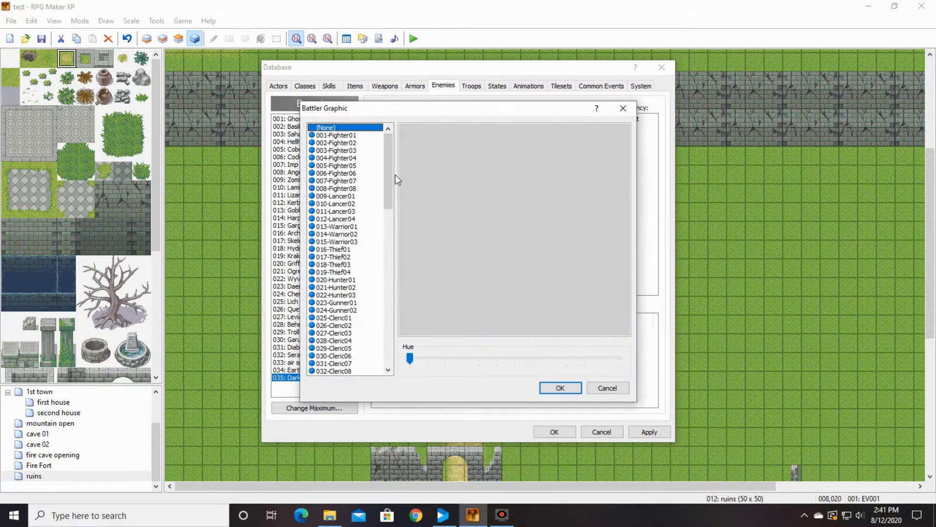
left_click_drag(387, 172, 394, 341)
left_click(334, 370)
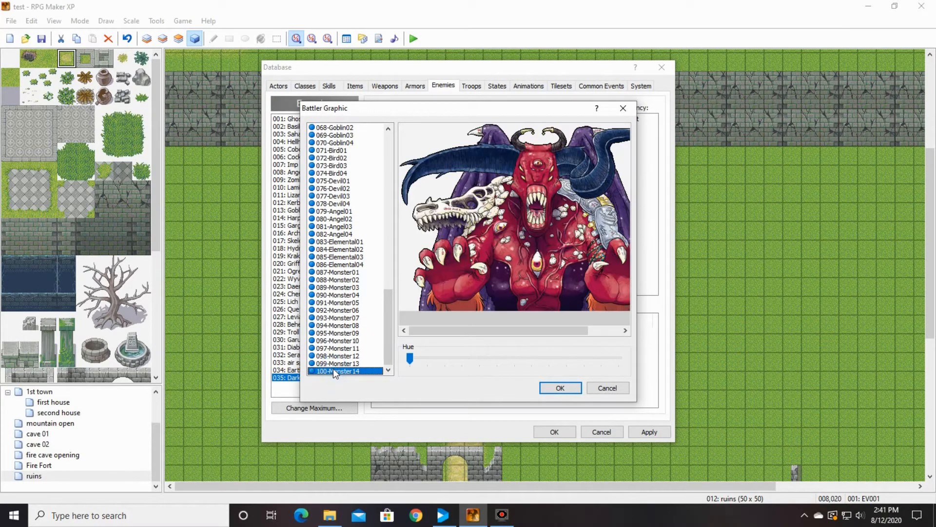
left_click(561, 386)
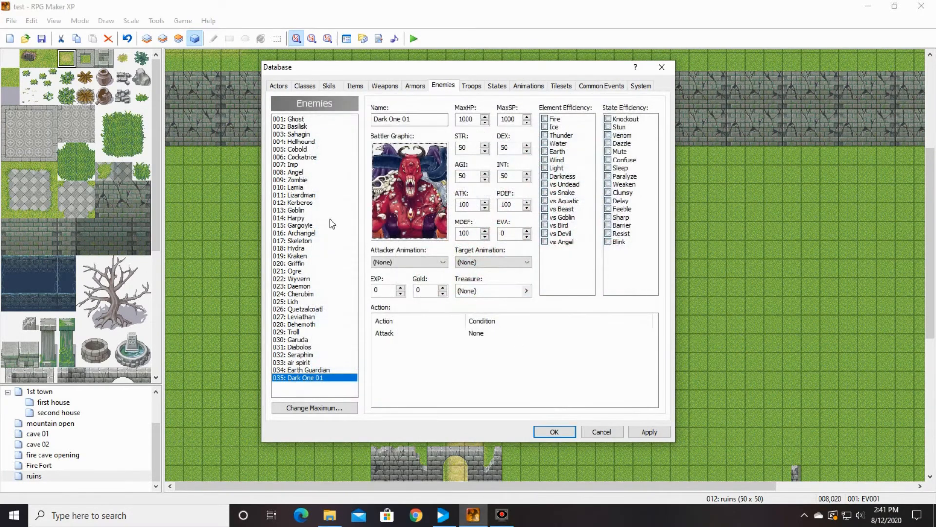
- Set the Dark One 01 troop's battle event condition to enemy Dark One 01's HP at 25% or below
left_click(470, 87)
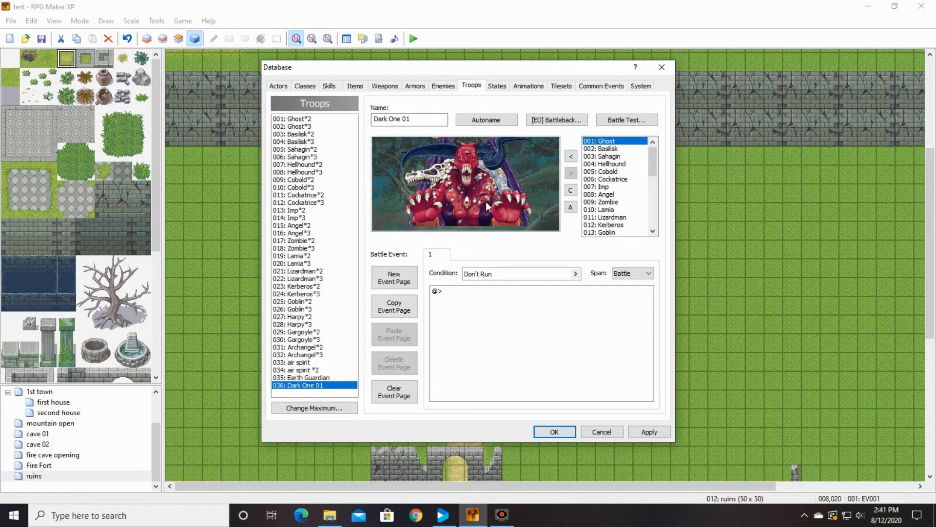
left_click(579, 275)
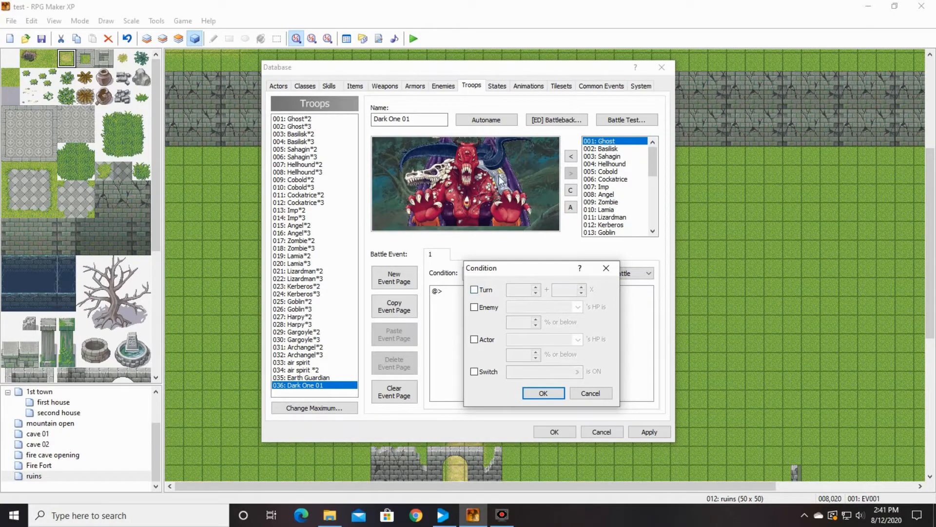
left_click(474, 307)
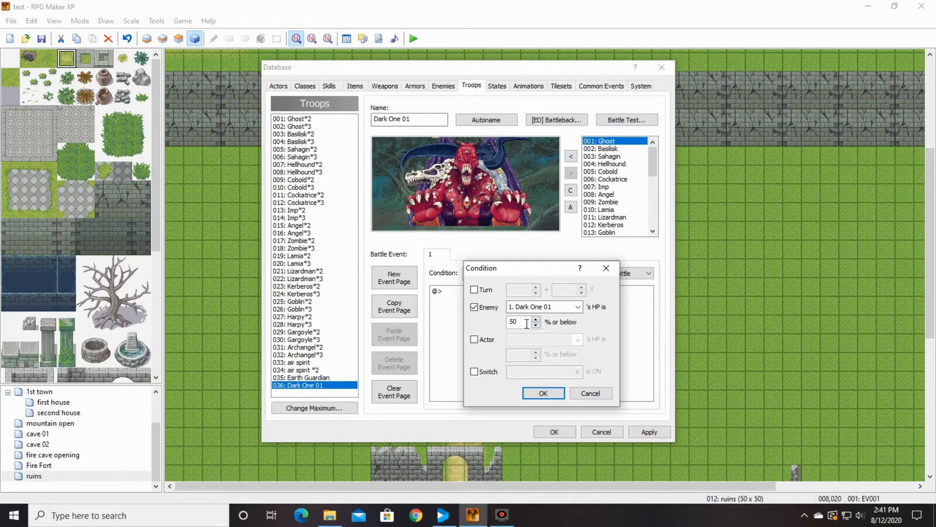
left_click_drag(525, 322, 491, 323)
left_click(555, 395)
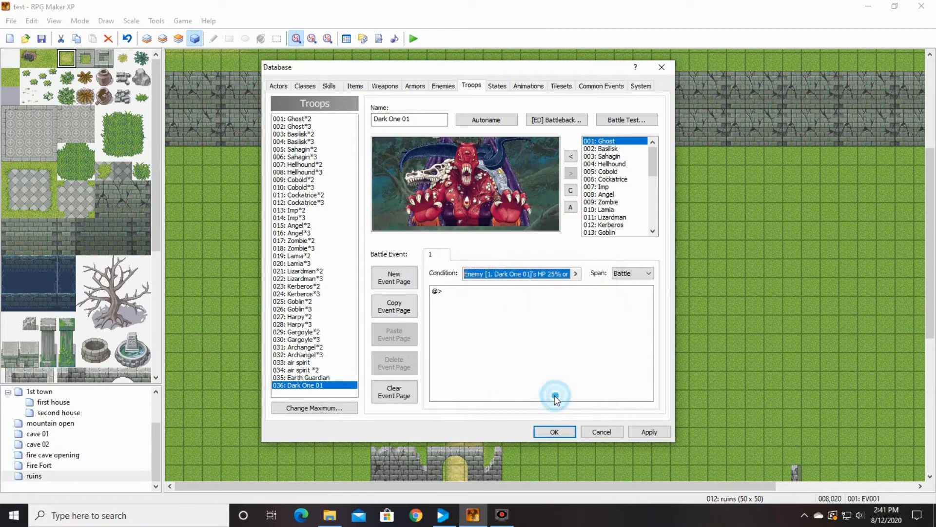
- Add a Control Switches command to the troop's battle event that turns ON switch 0010, named "Dark One Defeat", and save the database
double_click(525, 297)
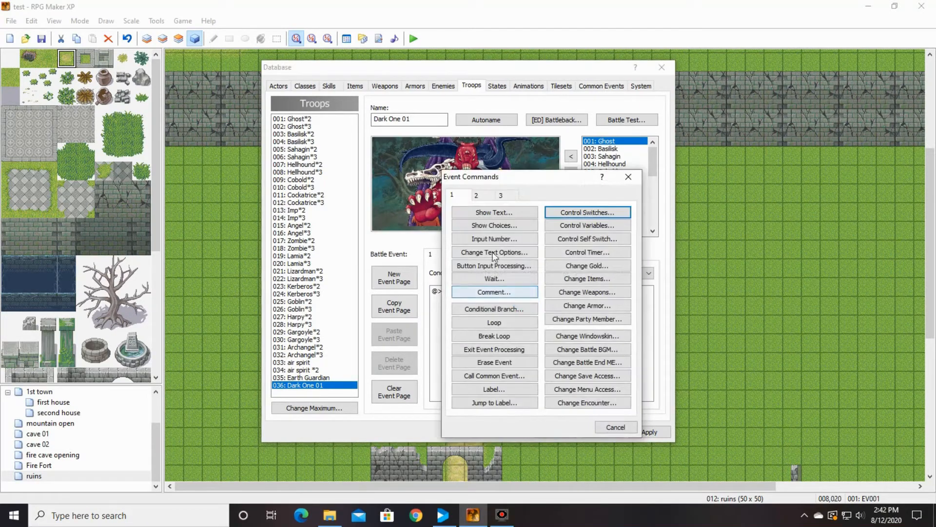
left_click(585, 215)
left_click(583, 278)
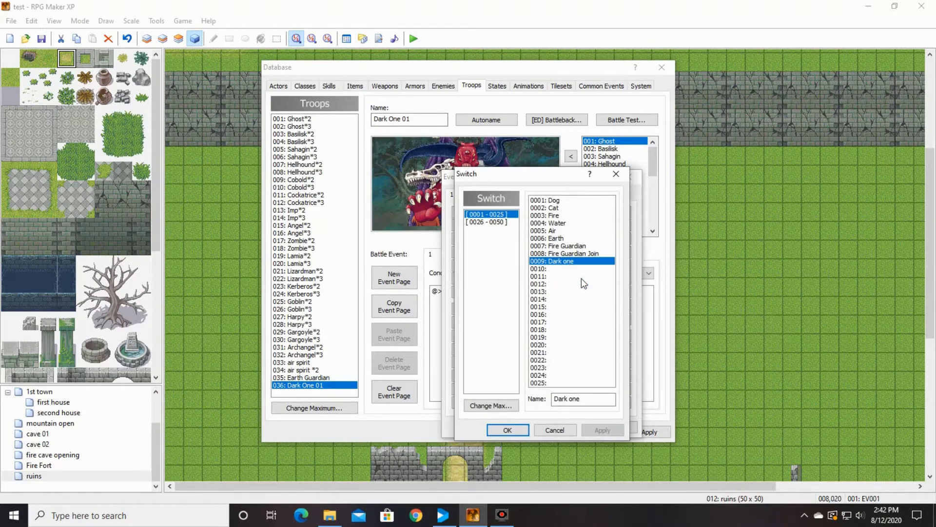
left_click(563, 269)
left_click(565, 398)
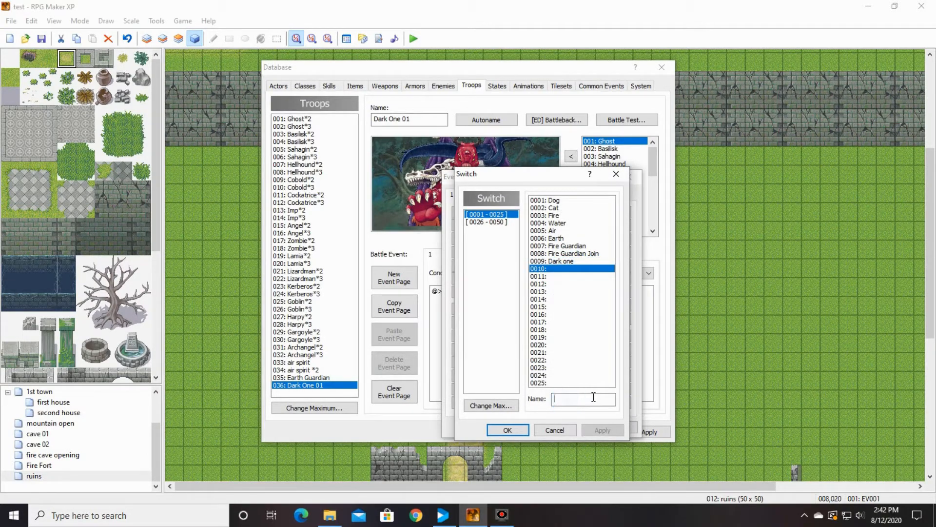
type("Dak")
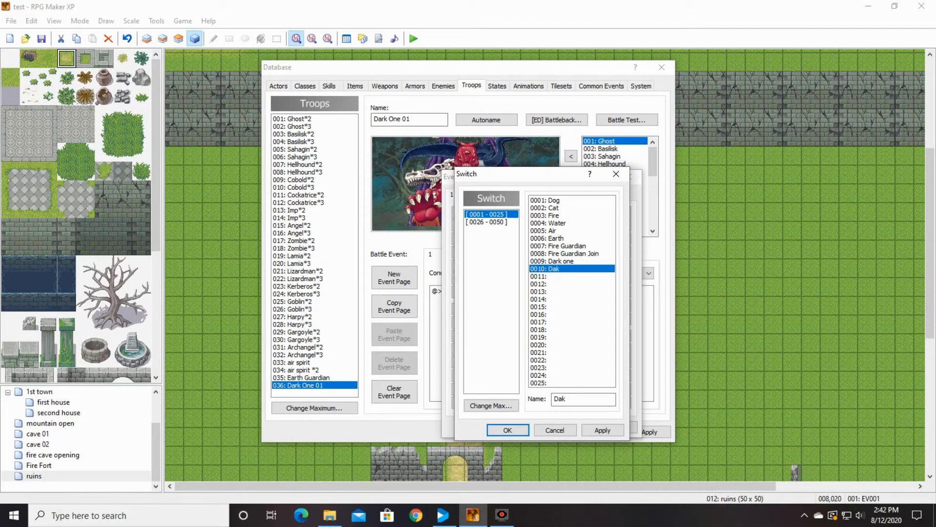
key("BackSpace")
type("rk One Defeat")
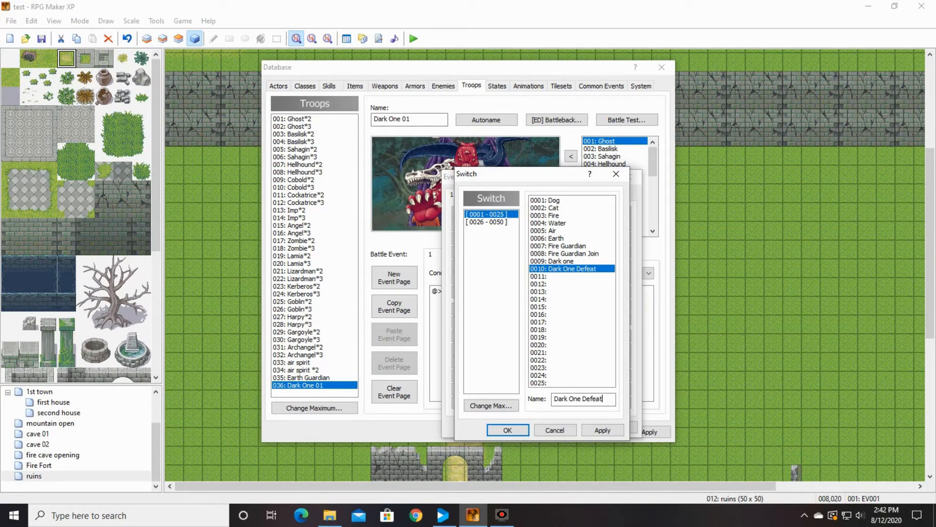
left_click(507, 429)
left_click(543, 357)
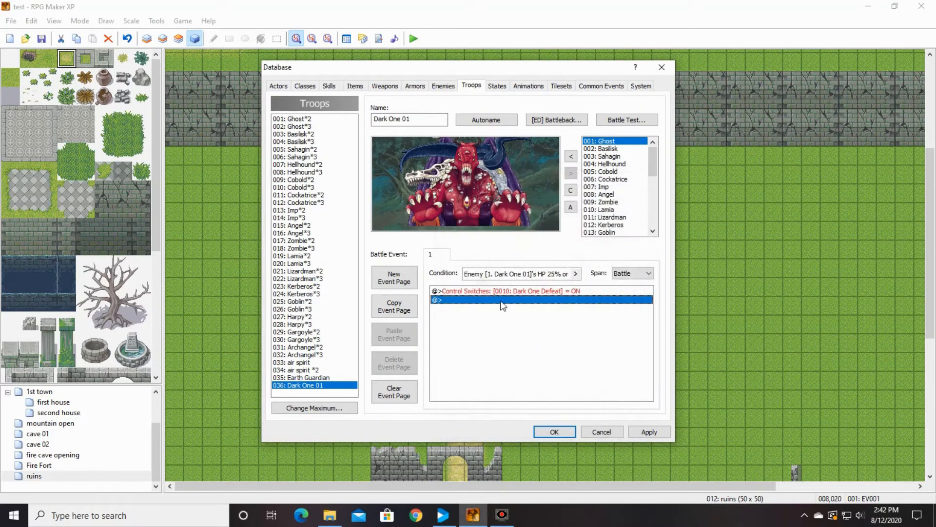
left_click(559, 434)
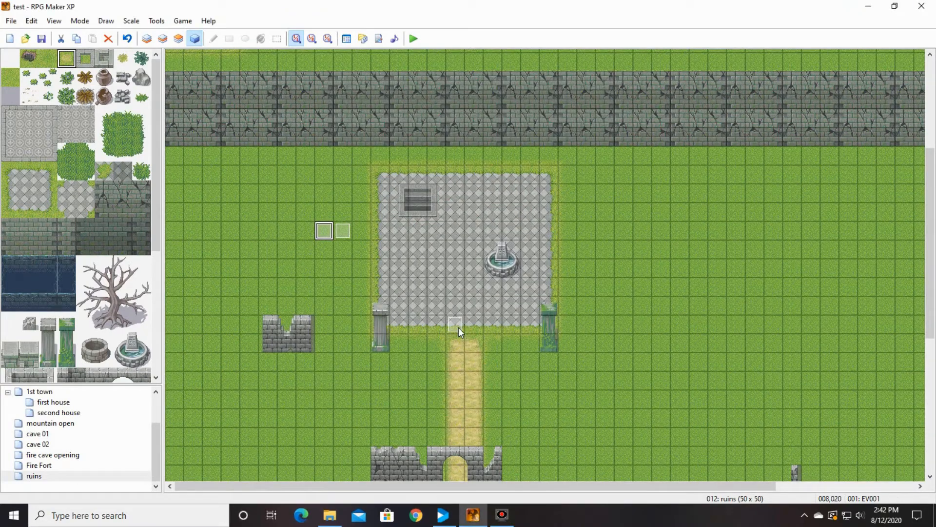
- Add a Battle Processing command with troop 036: Dark One 01 after the text on page 2 of map event EV001
double_click(324, 231)
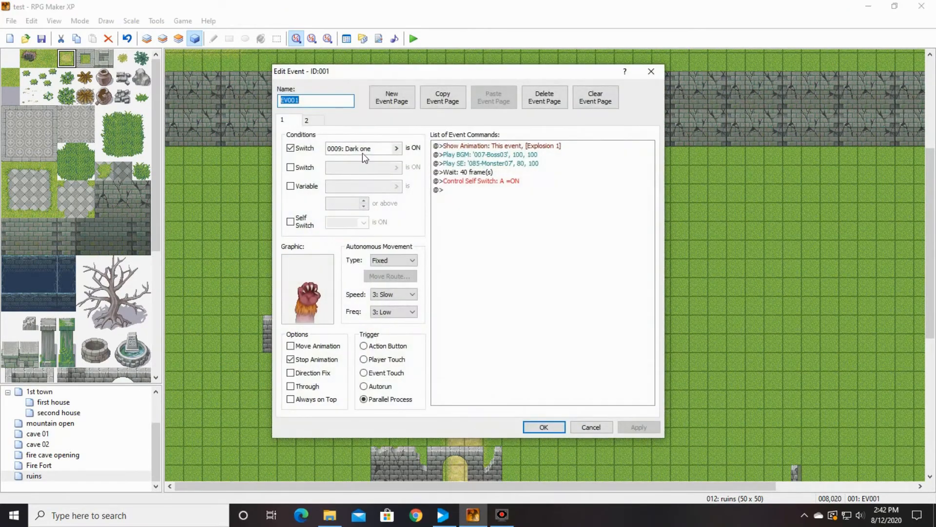
left_click(307, 122)
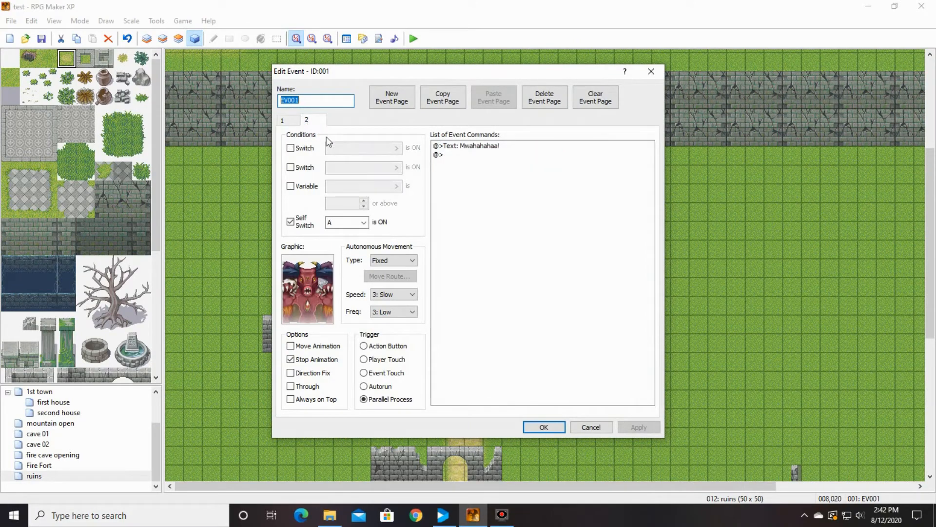
left_click_drag(343, 75, 459, 73)
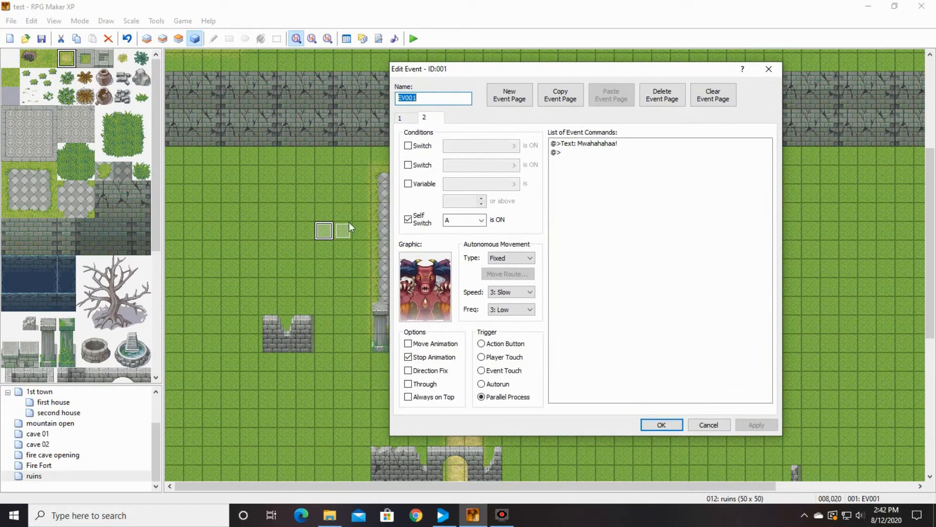
left_click(582, 152)
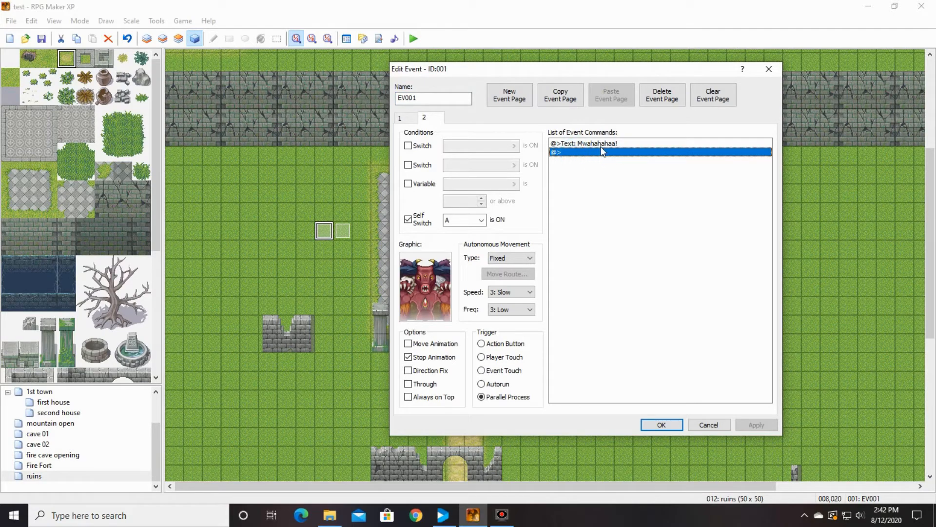
double_click(581, 151)
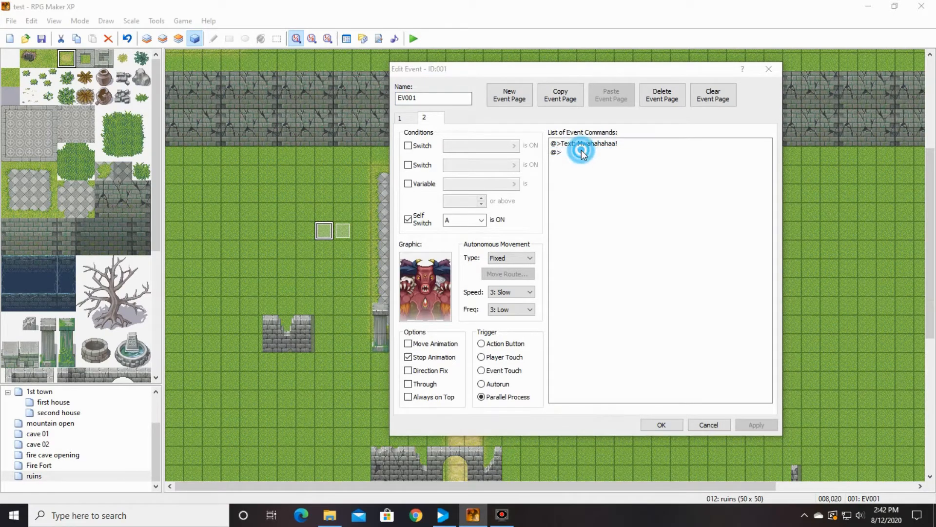
left_click(596, 162)
left_click(629, 162)
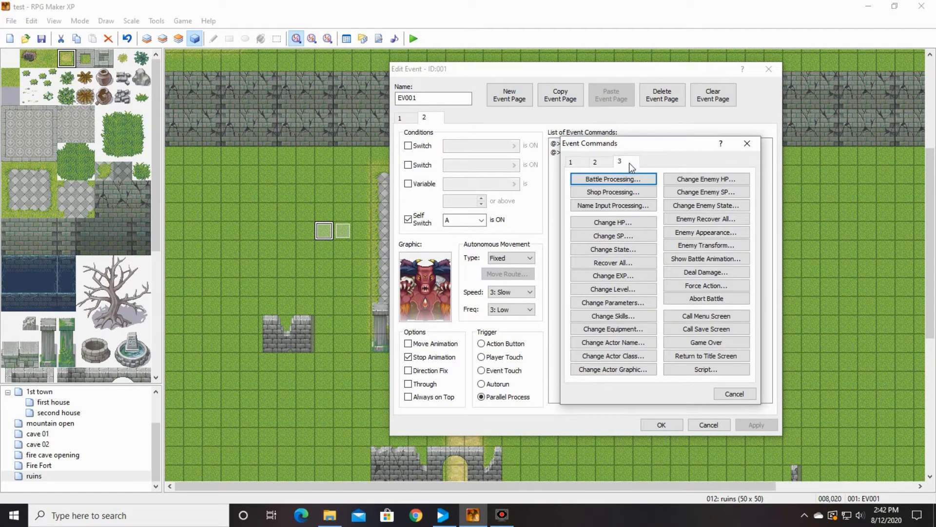
left_click(611, 179)
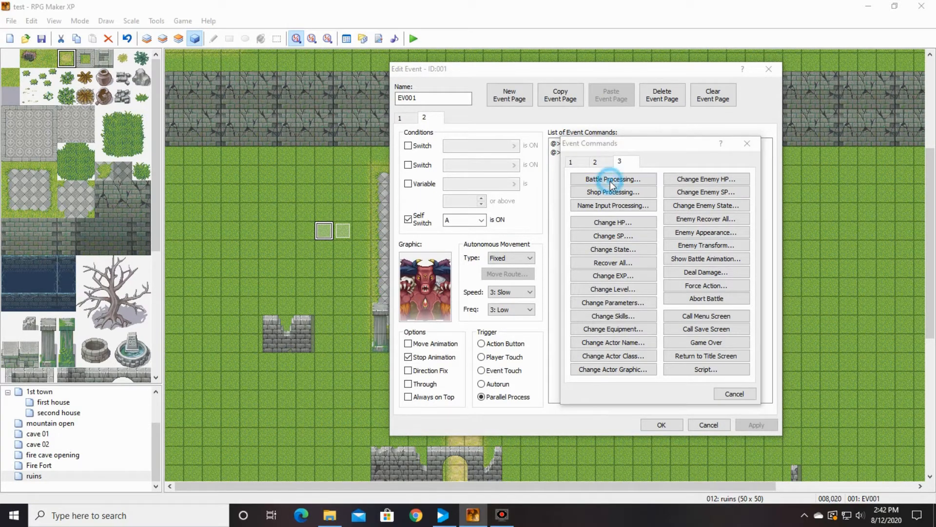
left_click(666, 268)
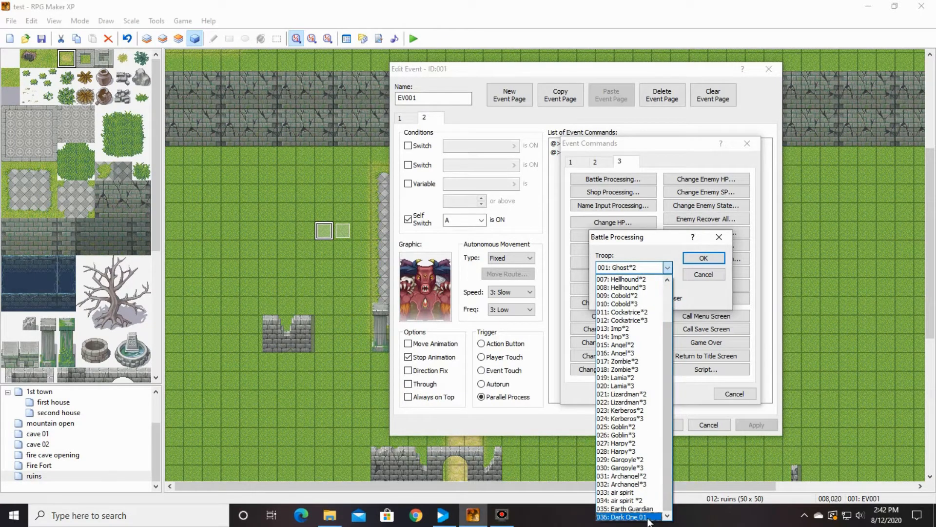
left_click(643, 516)
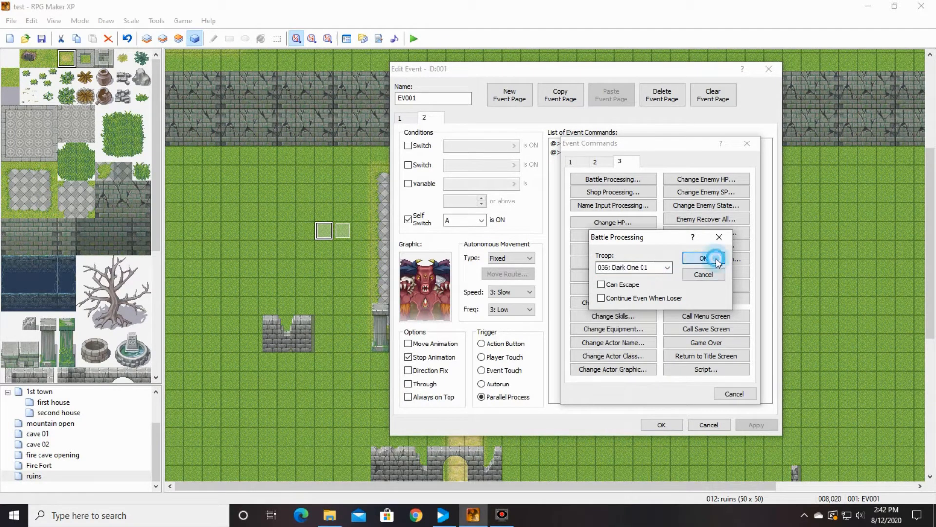
left_click(716, 258)
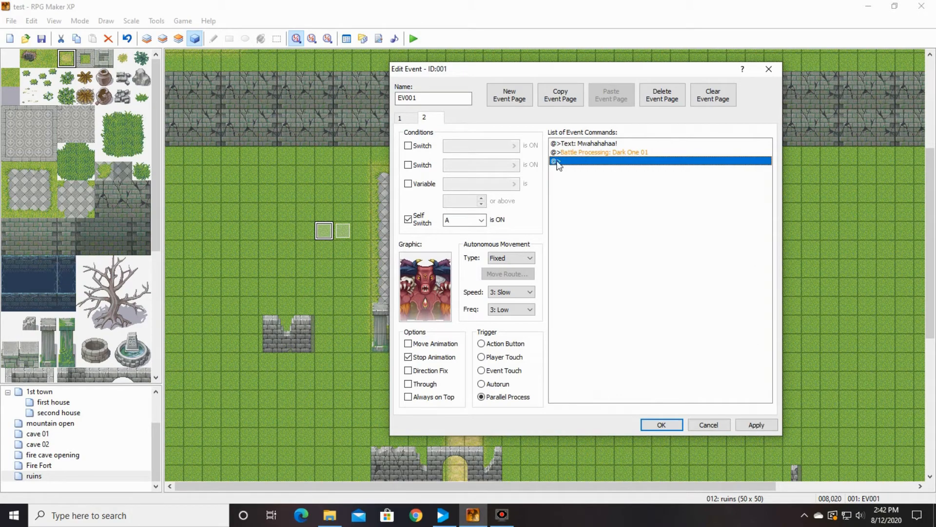
- Insert a Change Battle BGM command using 010-LastBoss02 before the Battle Processing command on page 2 of the event
left_click(594, 144)
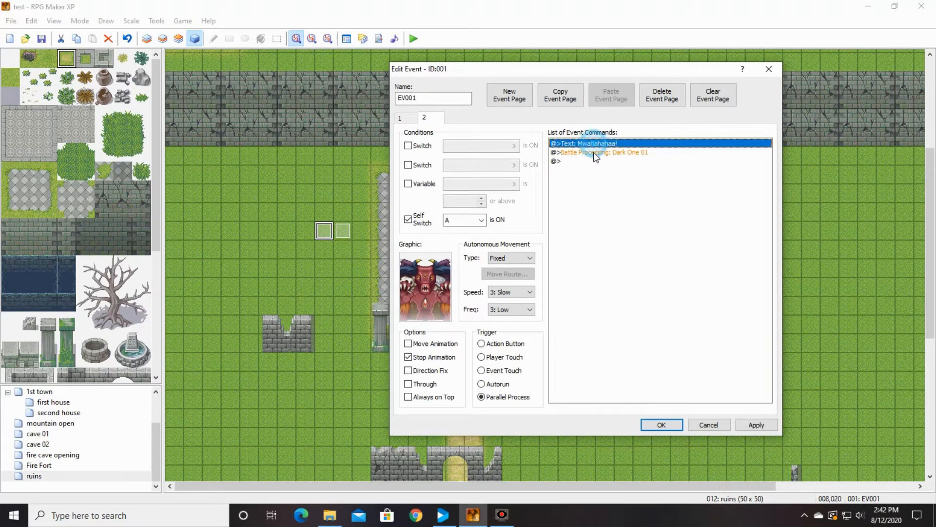
left_click(593, 152)
right_click(593, 153)
left_click(619, 161)
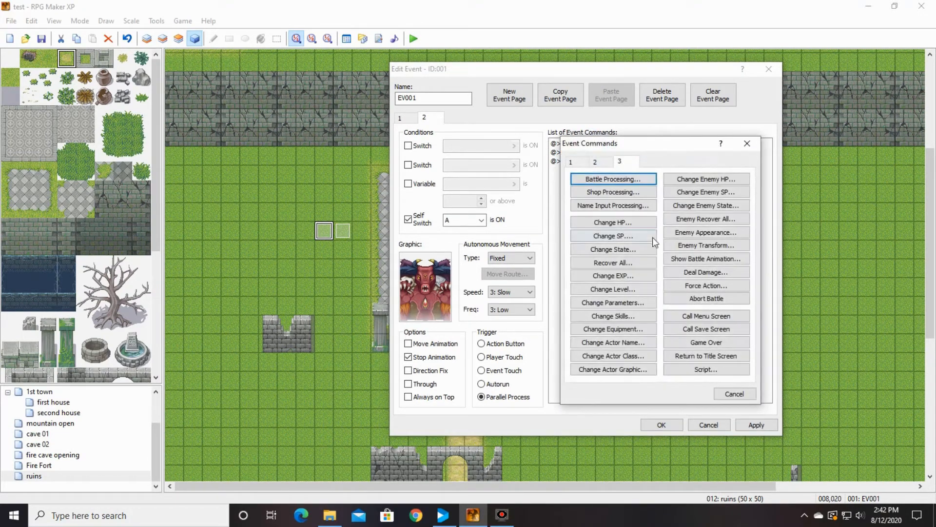
left_click(598, 161)
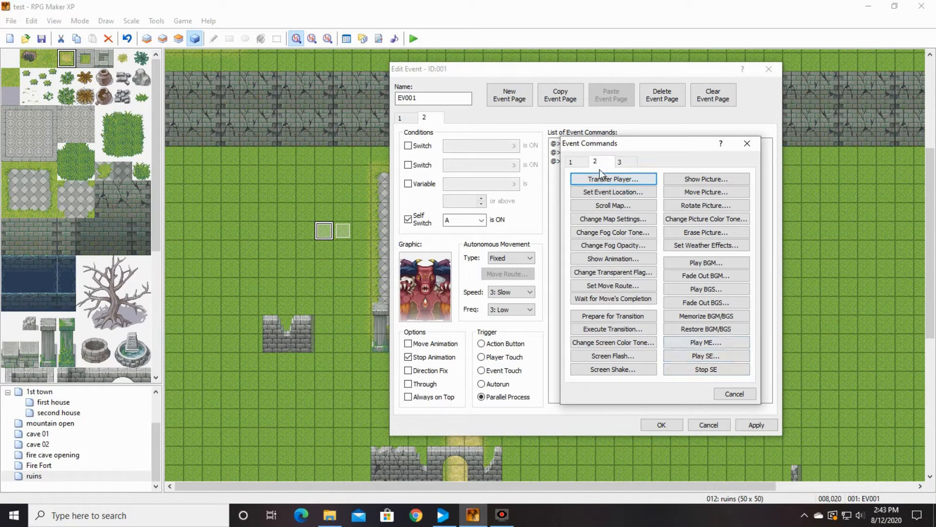
left_click(573, 164)
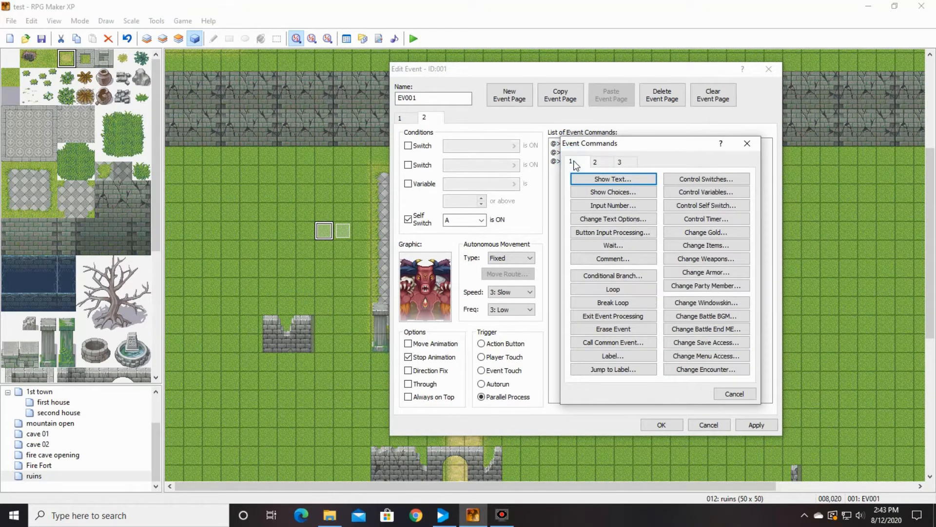
left_click(729, 321)
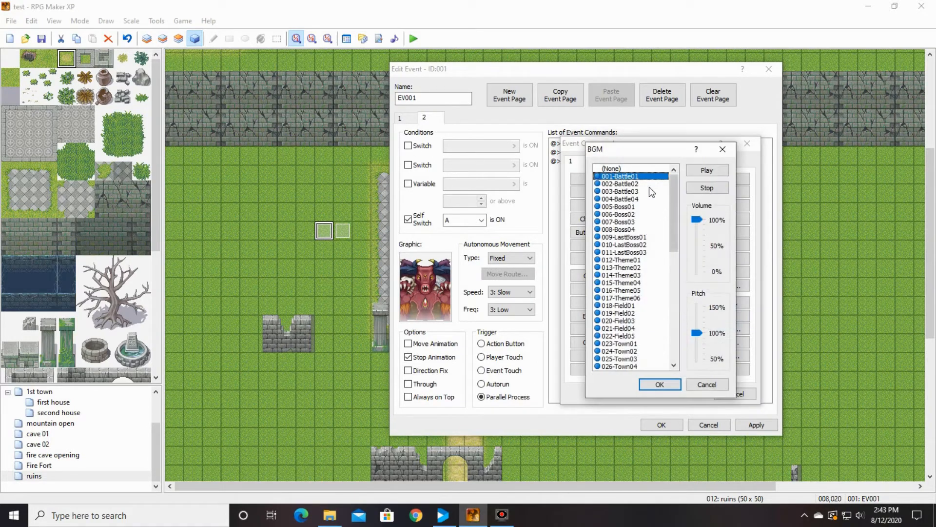
left_click(629, 237)
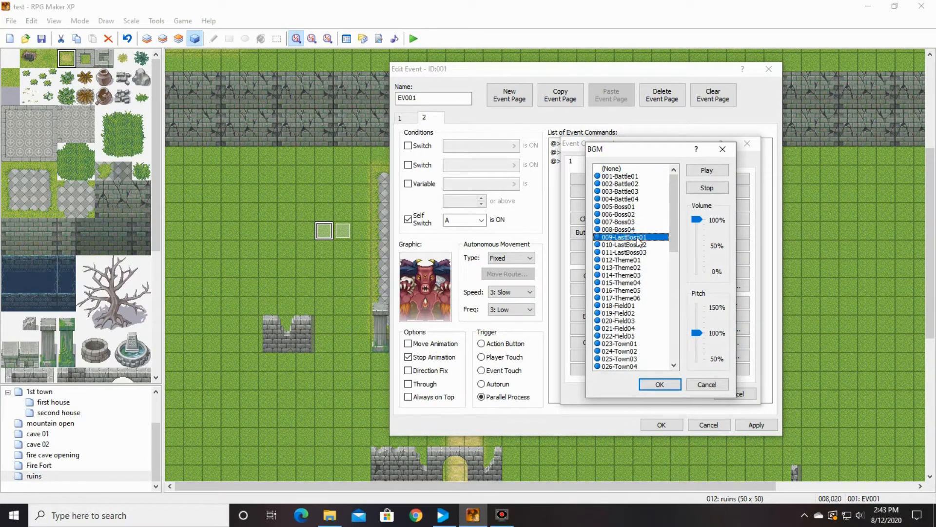
left_click(641, 245)
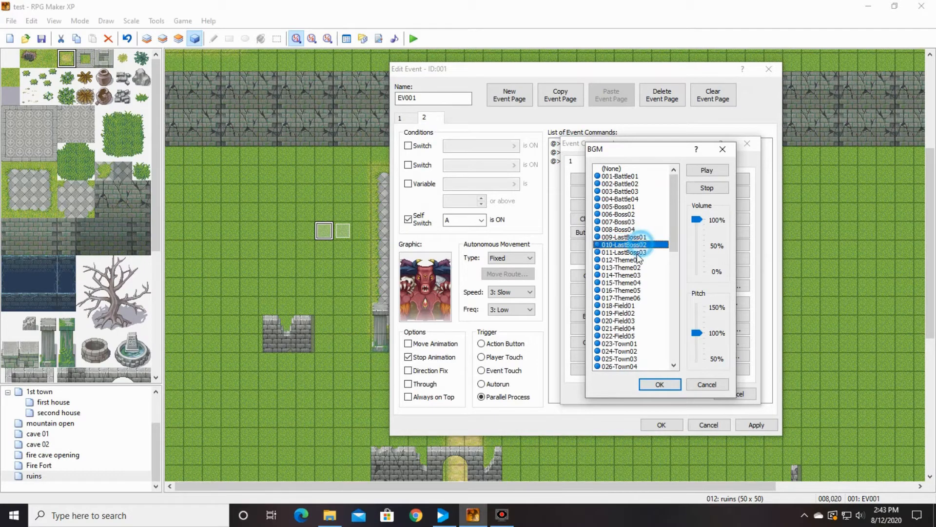
left_click(638, 253)
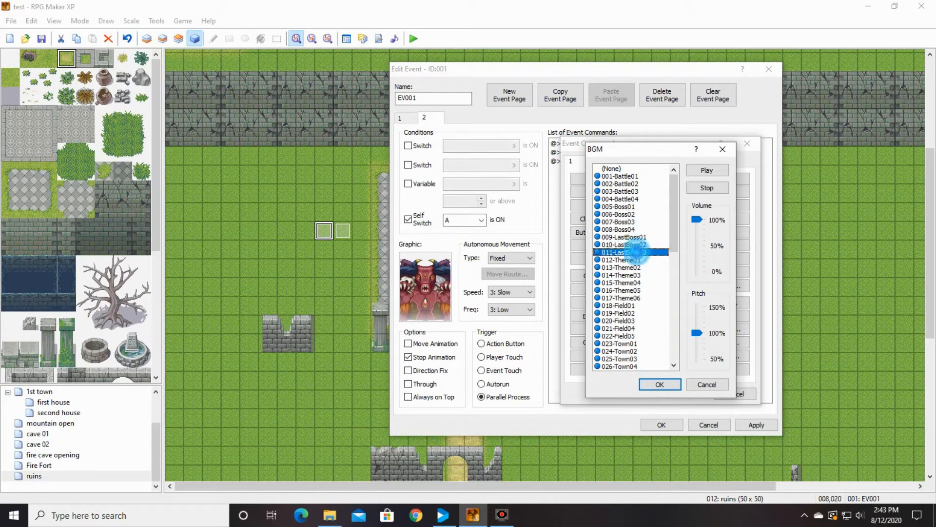
left_click(640, 245)
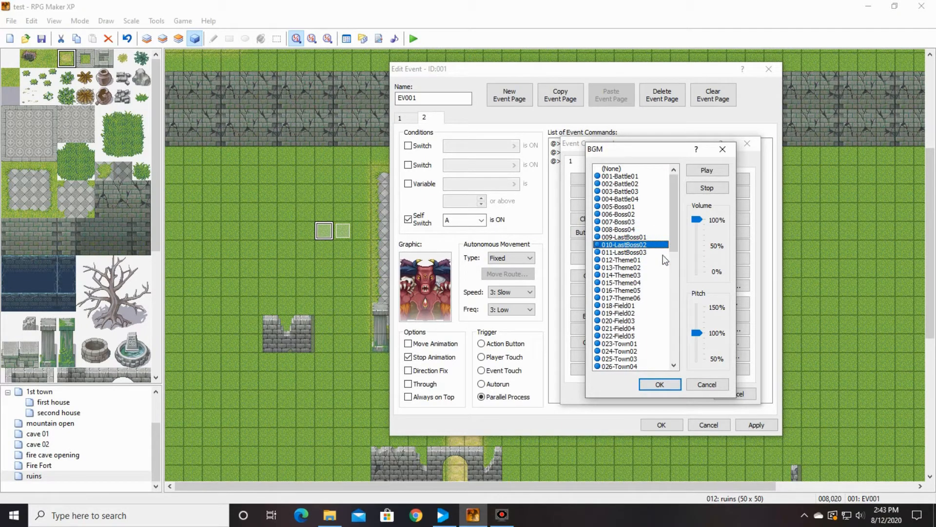
left_click(660, 383)
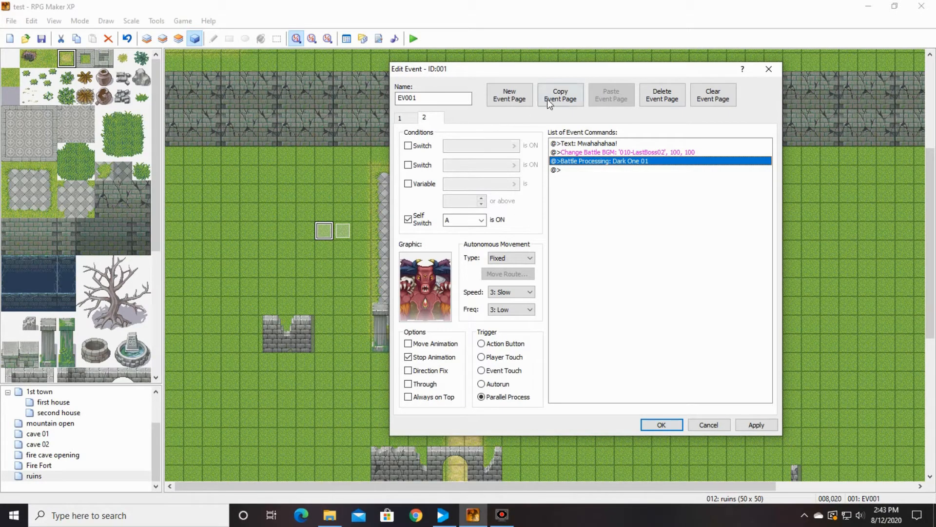
- Duplicate event page 2 as page 3 and turn off the Self Switch condition on the new page
left_click(563, 99)
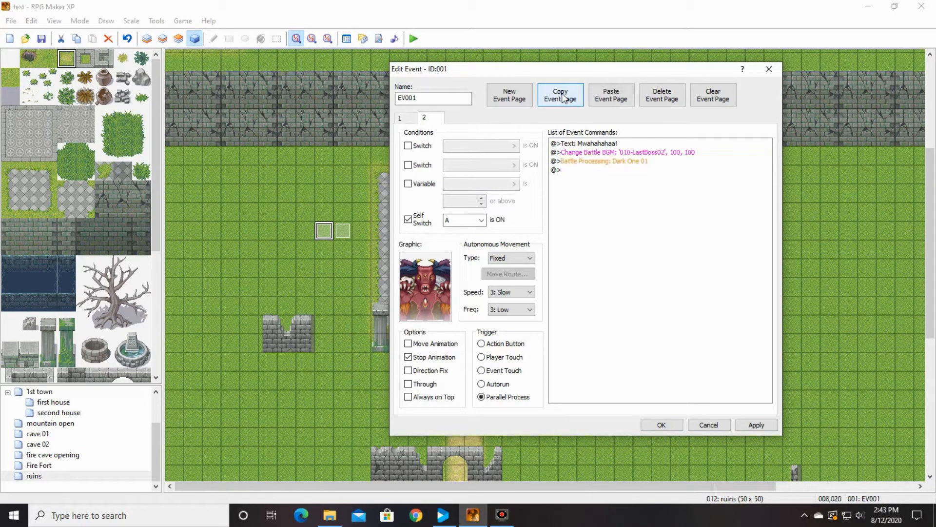
left_click(616, 101)
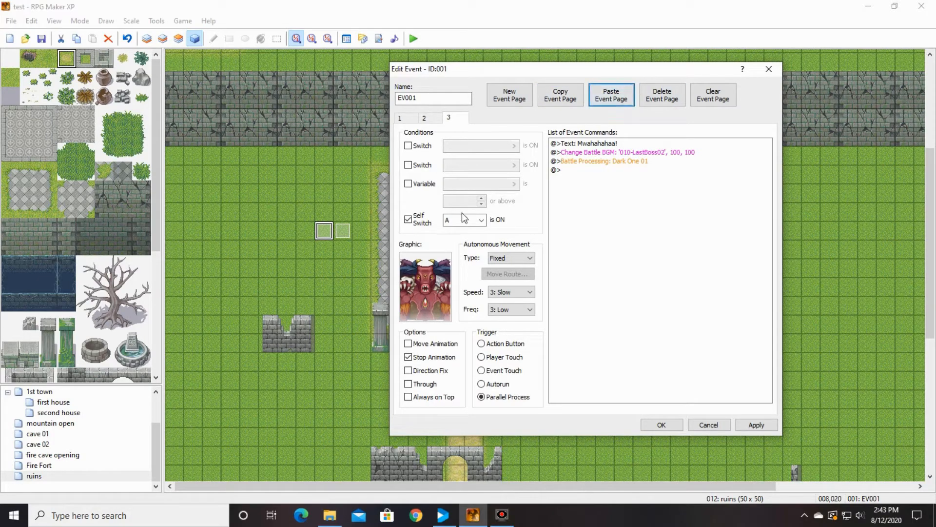
left_click(409, 219)
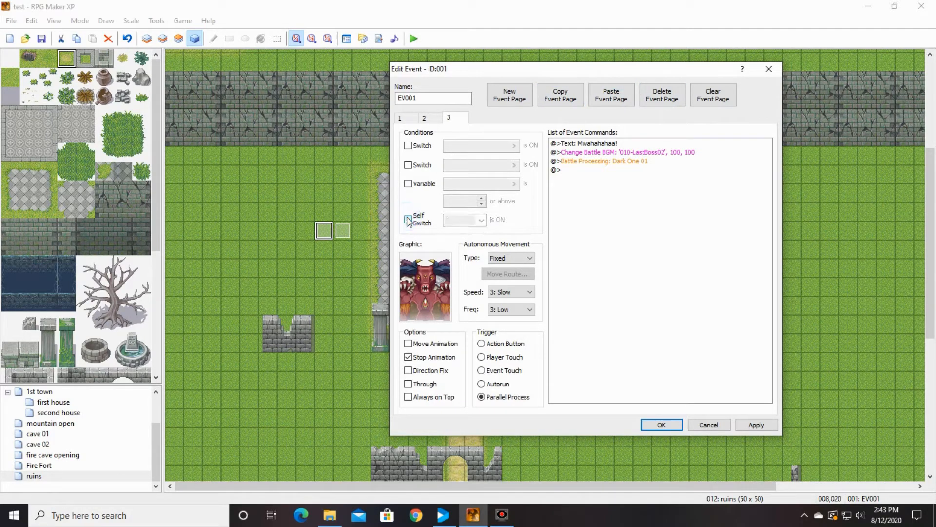
- Delete all the copied event commands from page 3, including the text, battle BGM change and battle processing
left_click(568, 144)
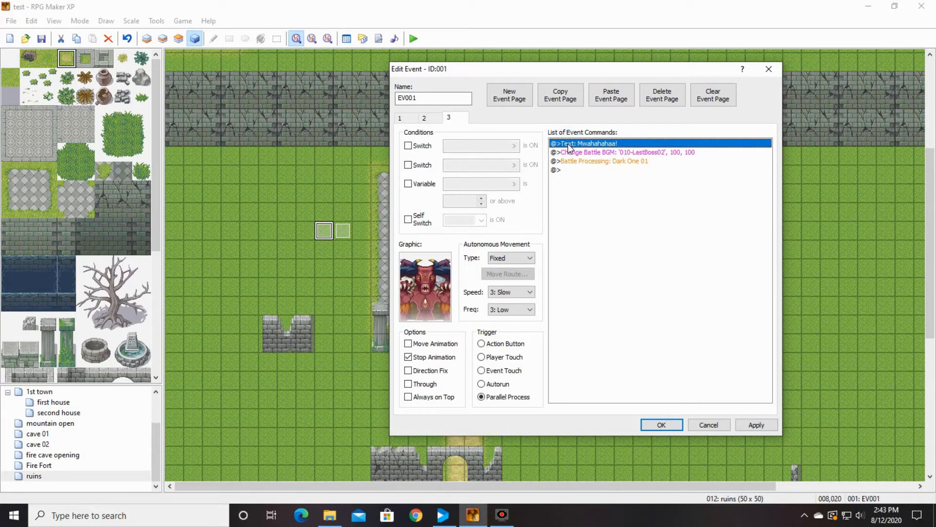
left_click(577, 171, "shift")
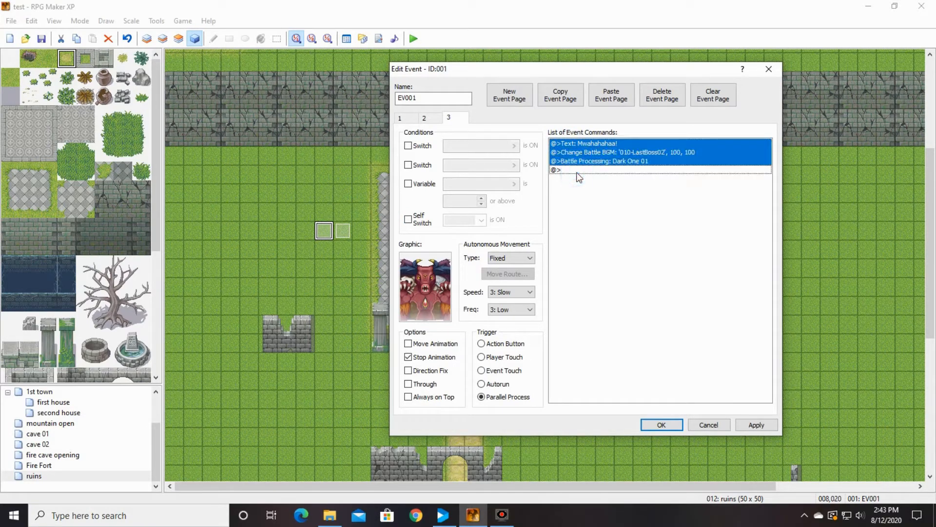
key("Delete")
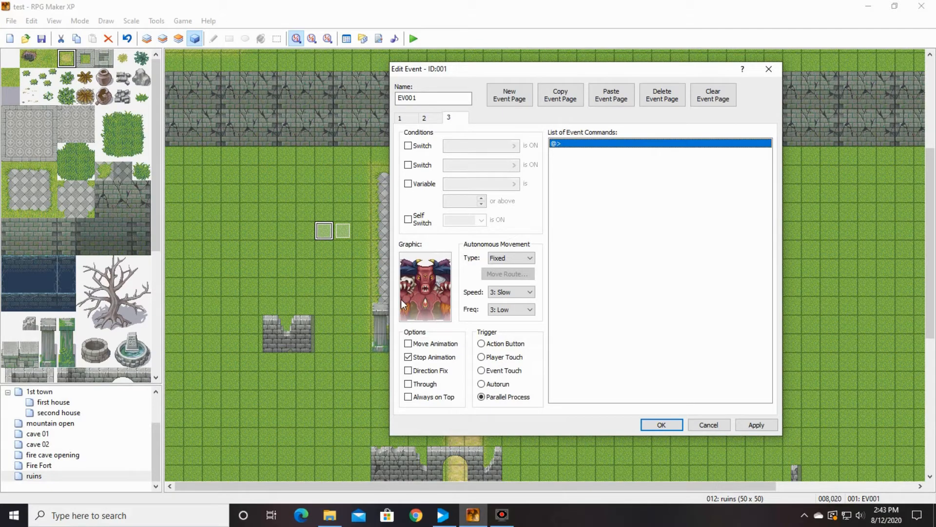
- Make page 3 of the event conditional on switch 0010: Dark One Defeat being ON
left_click(413, 147)
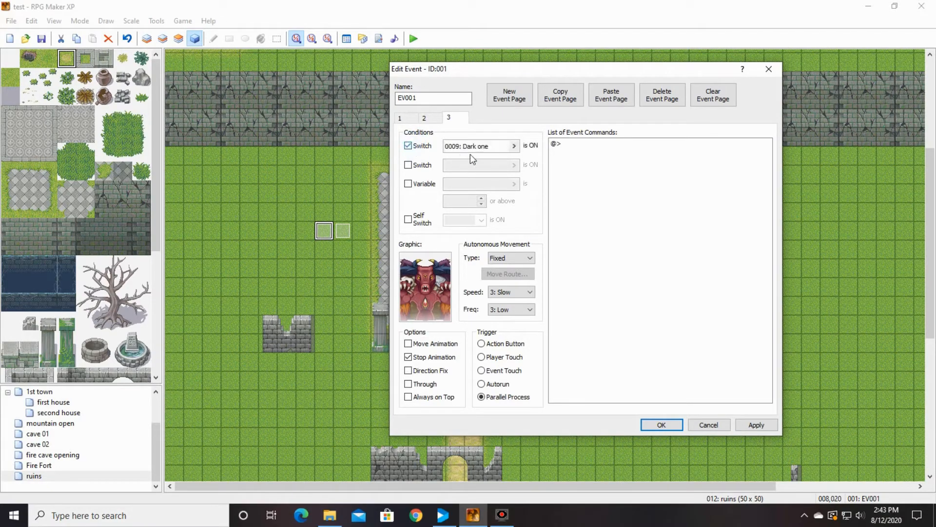
left_click(514, 145)
left_click(616, 214)
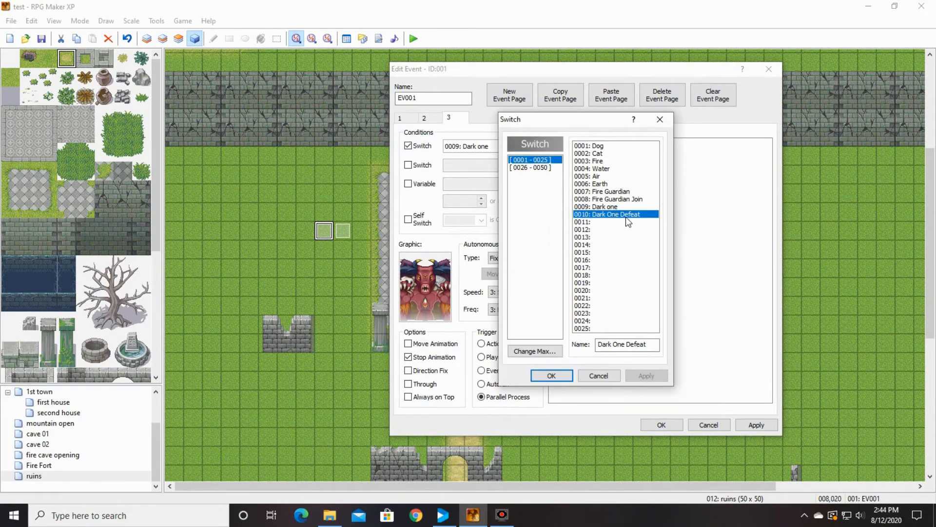
left_click(552, 375)
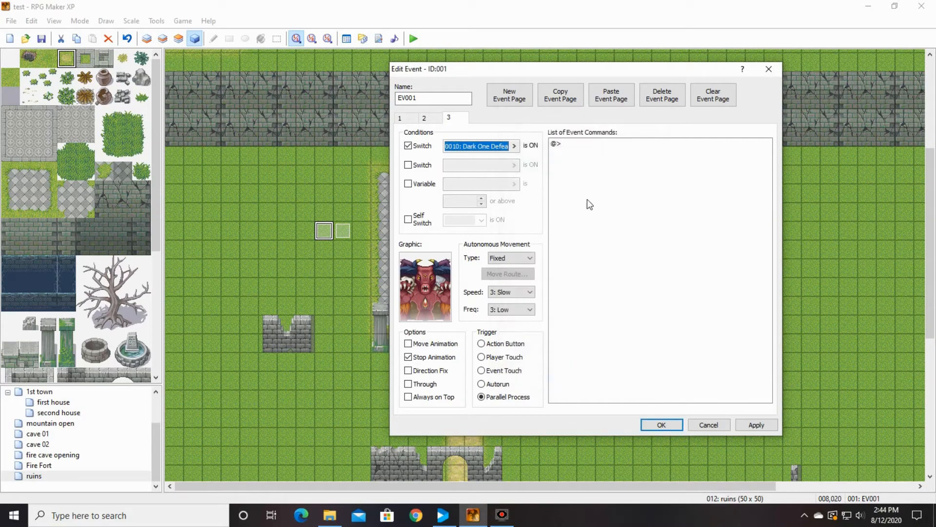
- Add a Show Text command reading "Noooooo!" to the empty command list of event page 3
left_click(590, 147)
double_click(600, 146)
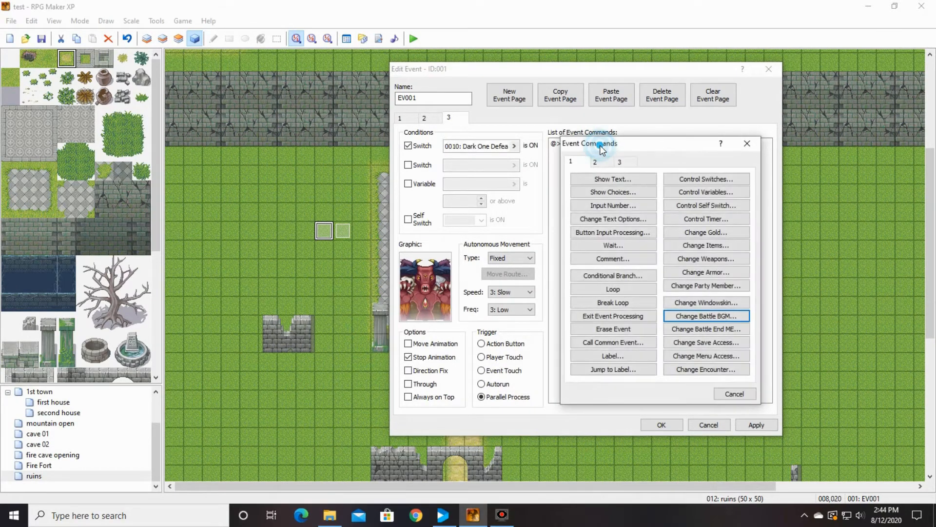
left_click(608, 181)
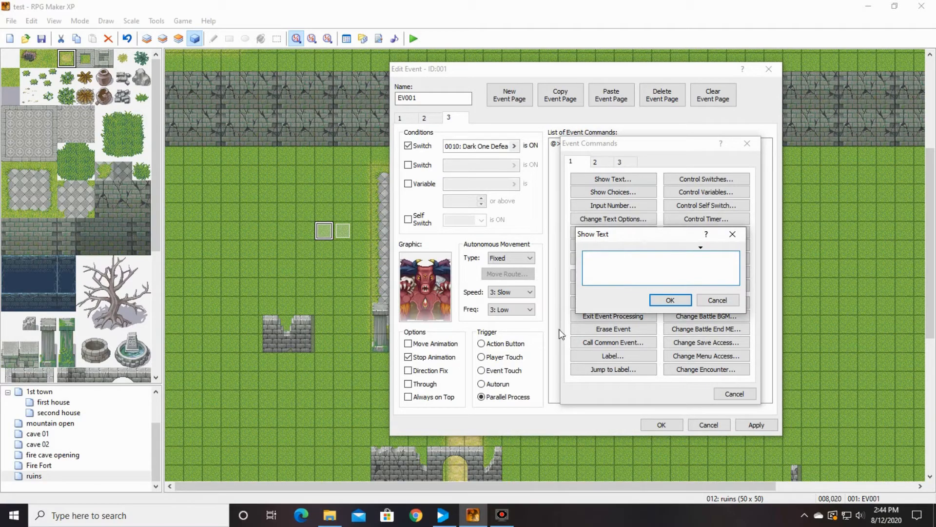
type("Noooooo!")
left_click(670, 300)
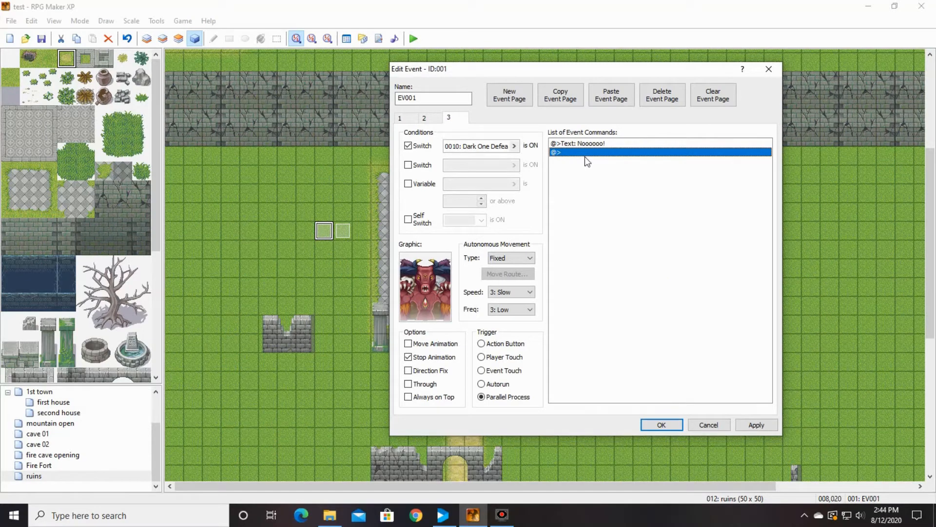
- Add a second Show Text command on page 3 reading "You are far too strong for me!"
double_click(586, 157)
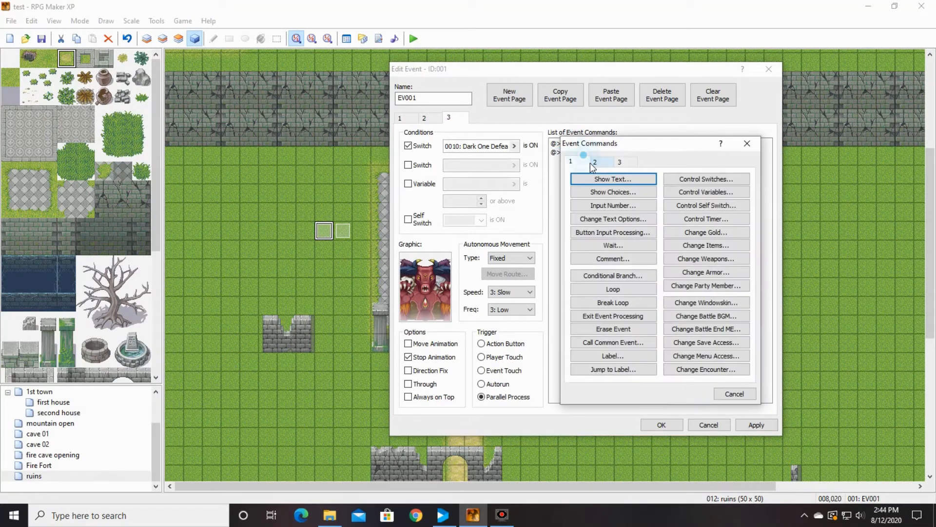
left_click(612, 181)
type("You ar")
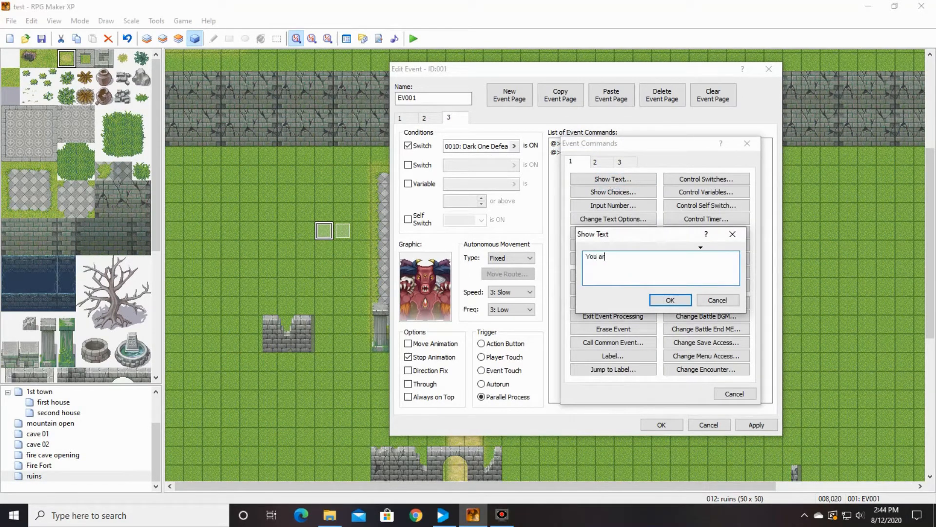
type("e far too strong for me!")
left_click(673, 301)
- Add a third Show Text command on page 3 reading "But you haven't seen the last of my FANTASTIC POWERS"
double_click(593, 157)
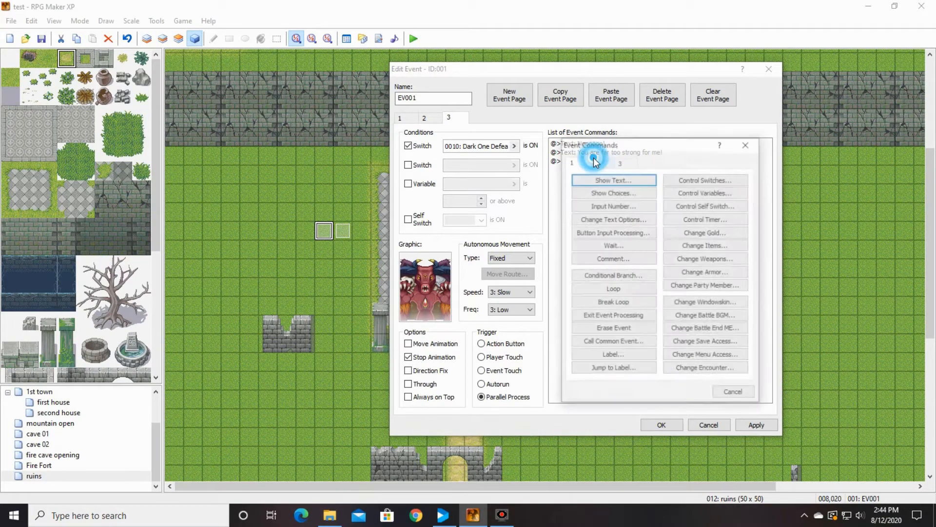
left_click(596, 179)
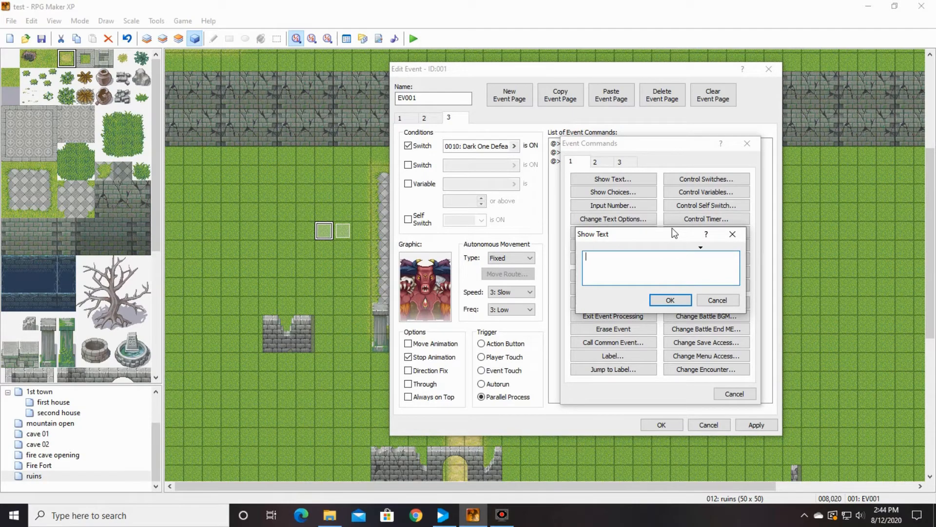
type("But you haven't seen the last of my FANTAS")
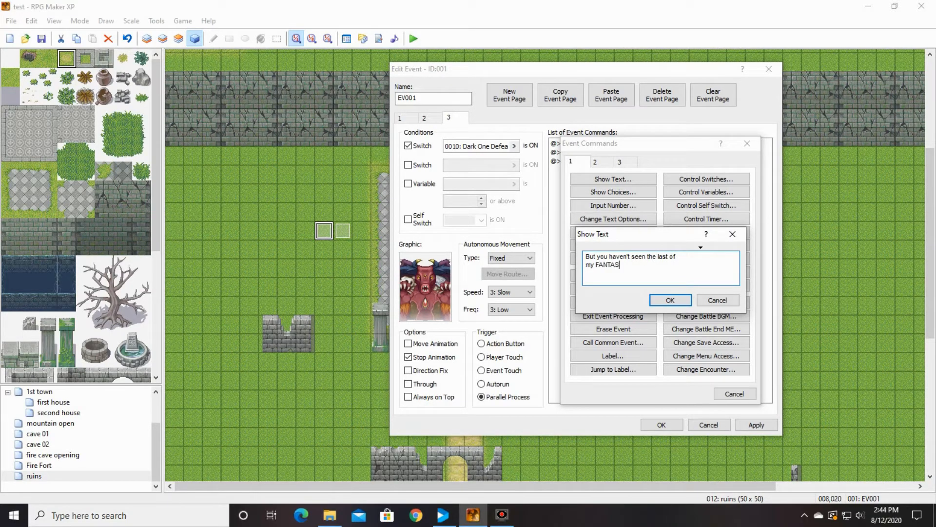
type("TIC POWERS")
left_click(670, 300)
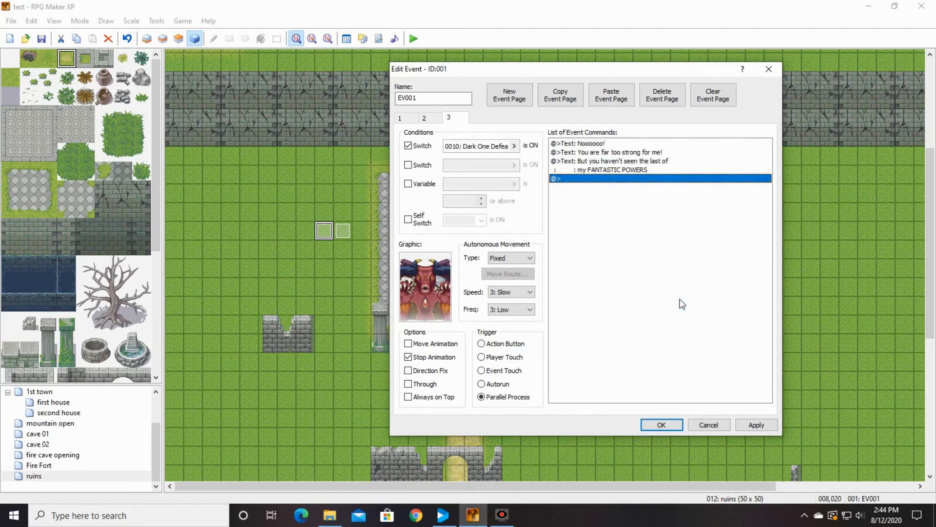
- Add a fourth Show Text command on page 3 reading "Mwahahahahaha"
double_click(566, 178)
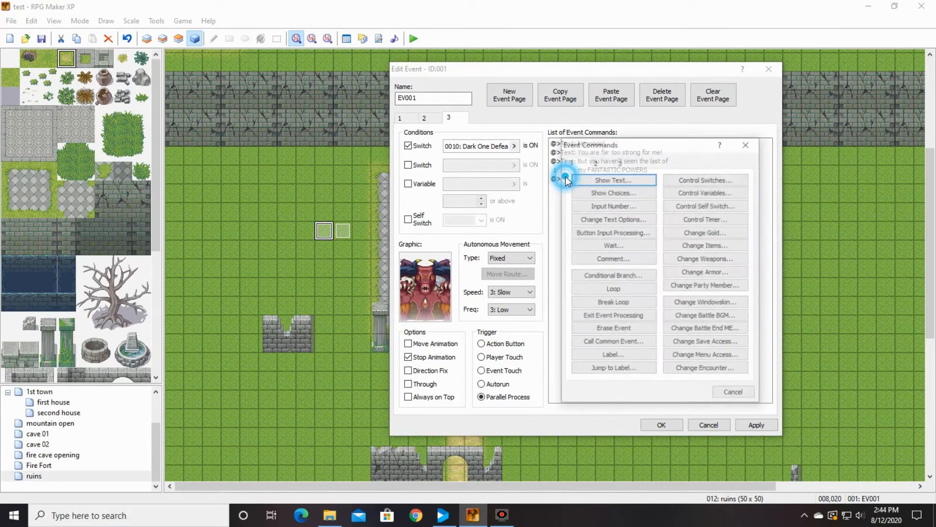
left_click(578, 179)
type("Mwahahahahaha")
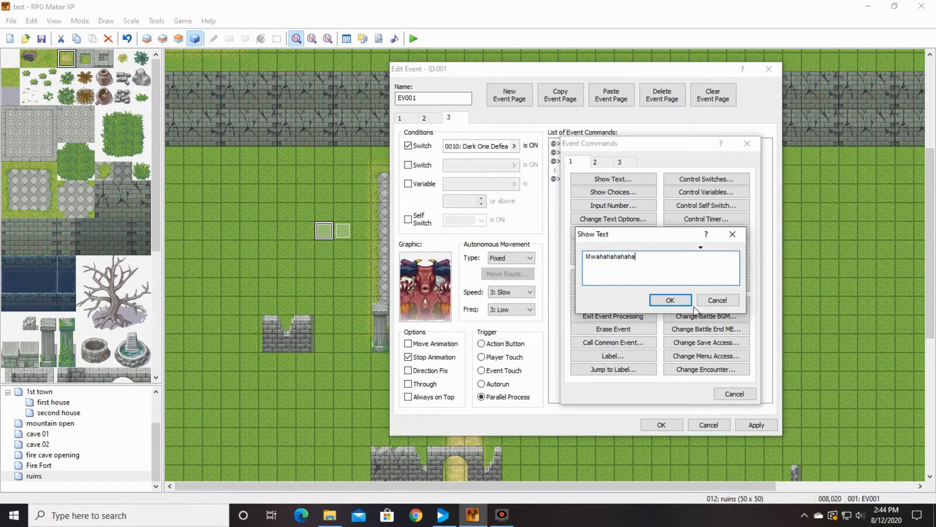
left_click(652, 298)
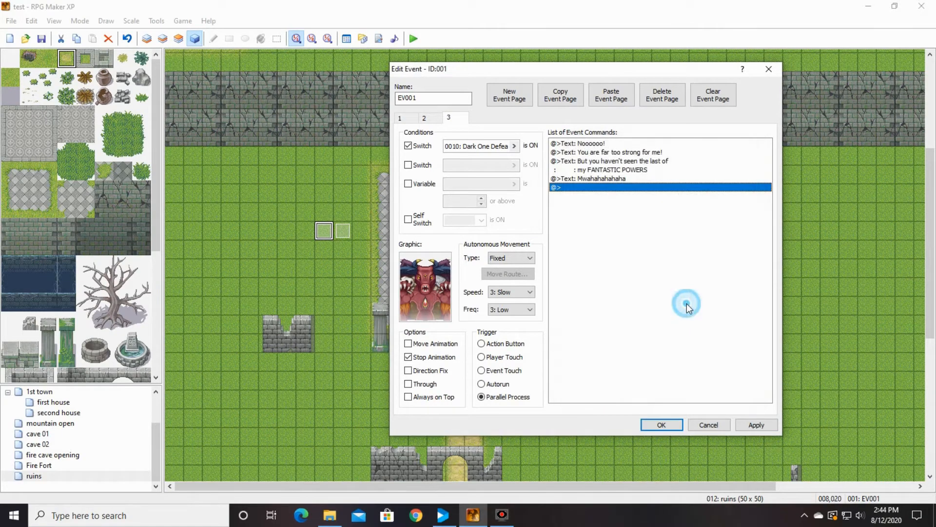
- Add a Fade Out BGM command of 10 seconds after the last dialogue line on event page 3
right_click(585, 188)
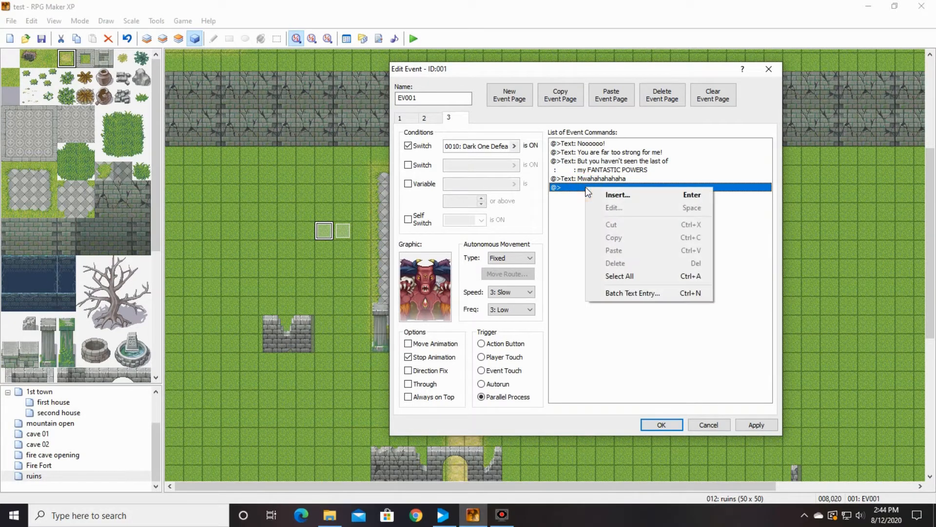
left_click(625, 195)
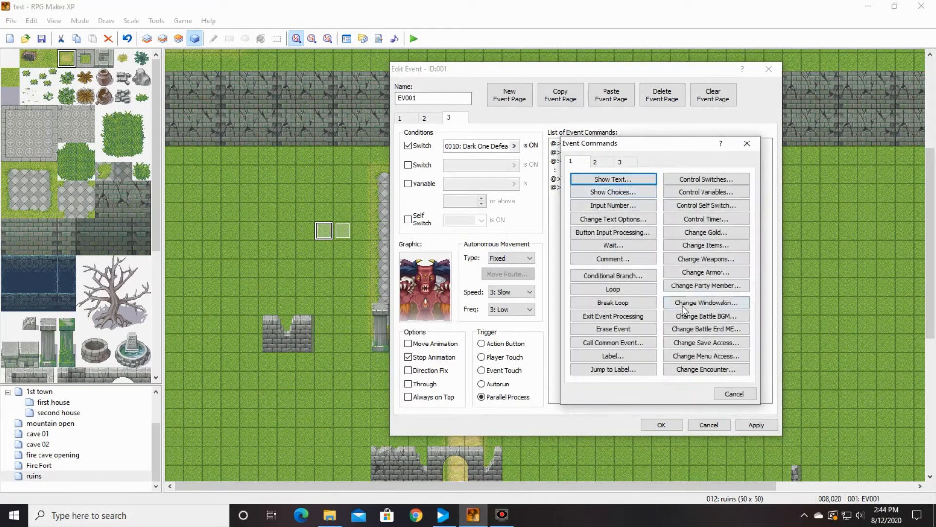
left_click(595, 162)
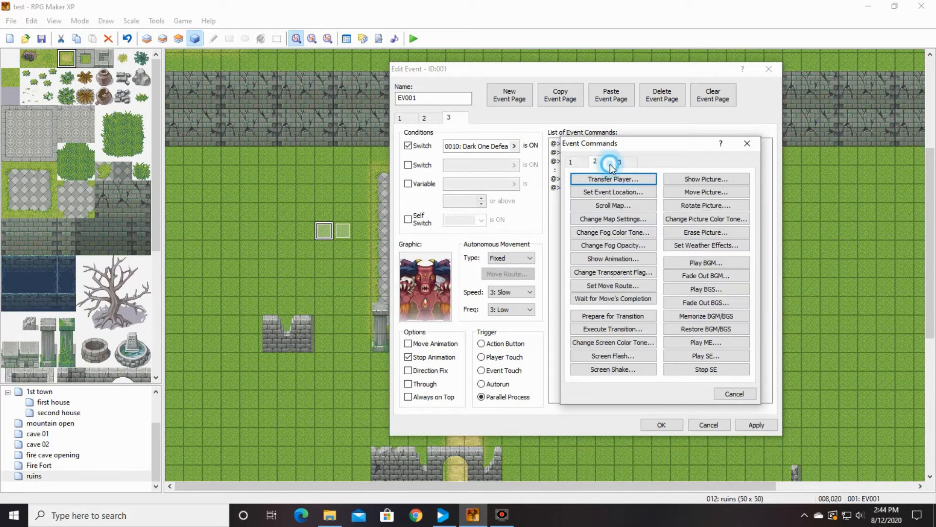
left_click(723, 303)
left_click(708, 284)
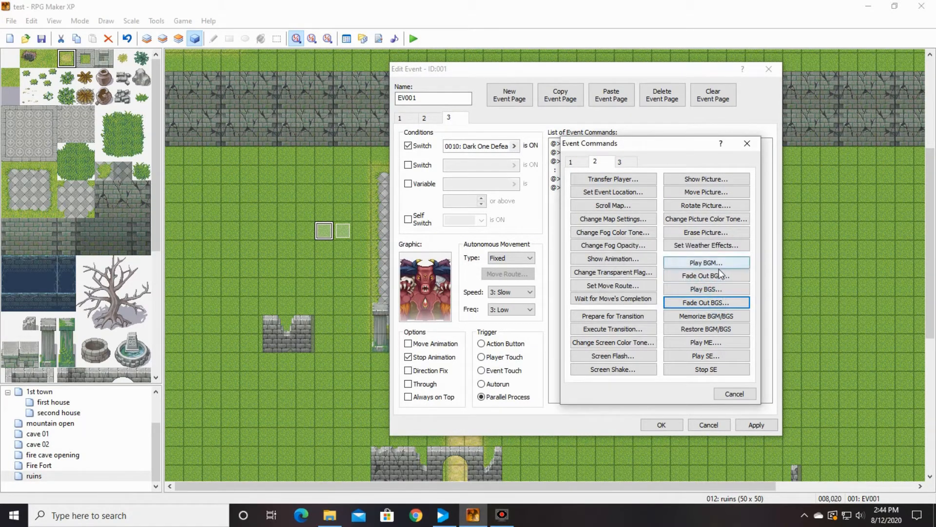
left_click(705, 277)
left_click(687, 269)
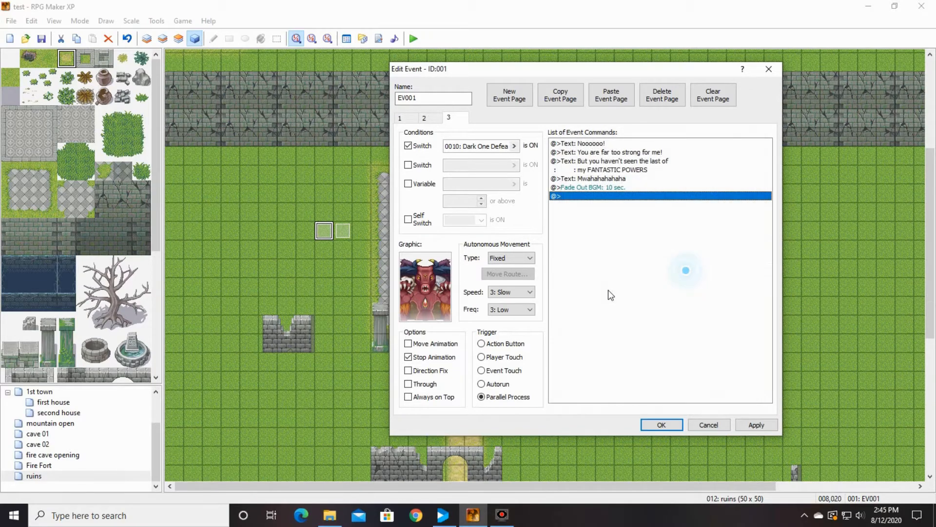
- Add a Change Battle BGM command on page 3 that sets the battle music to 001-Battle01 at 100% volume and pitch
right_click(585, 197)
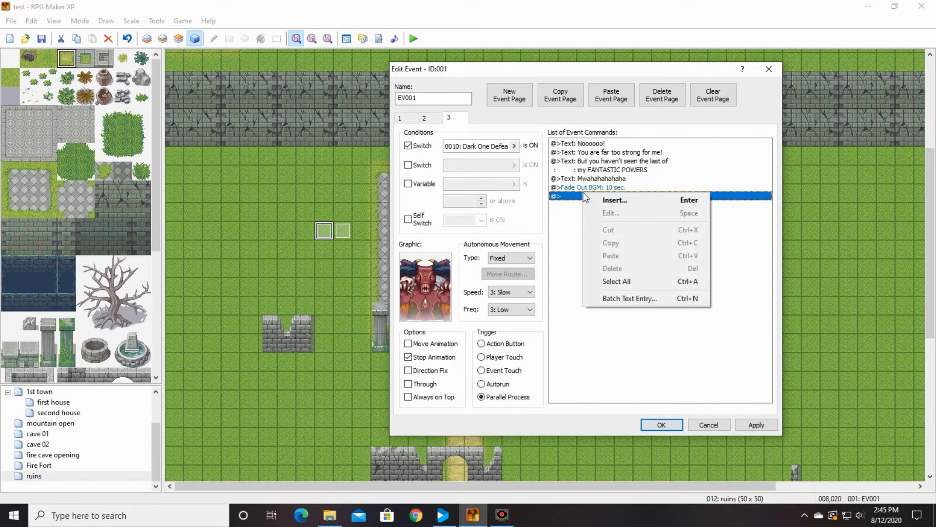
left_click(610, 199)
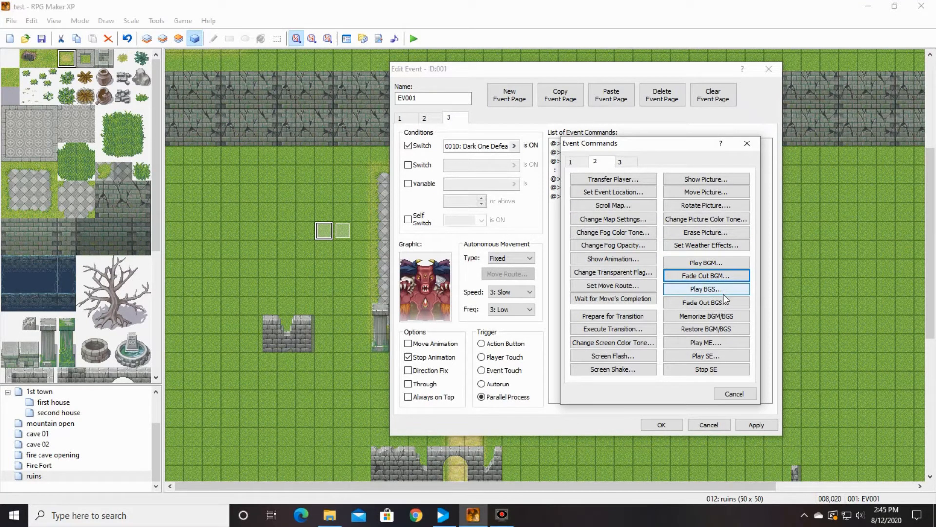
left_click(575, 161)
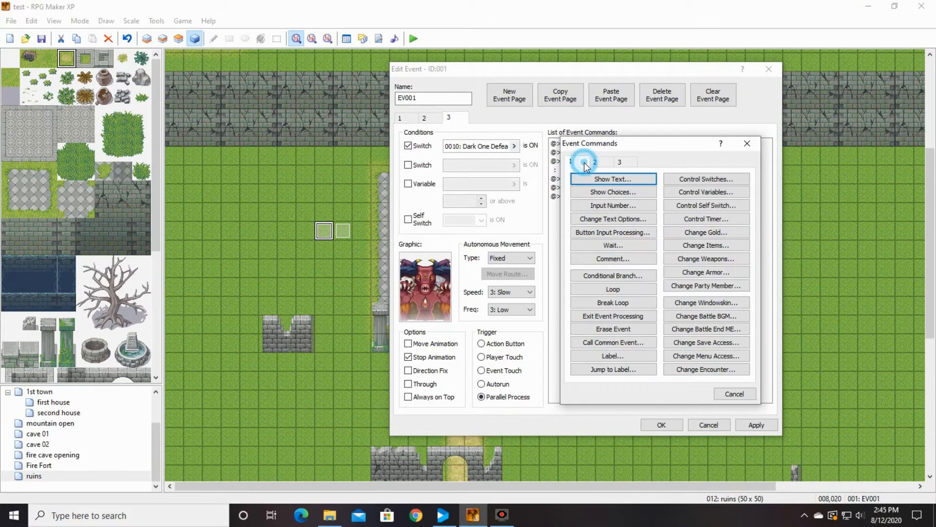
left_click(740, 315)
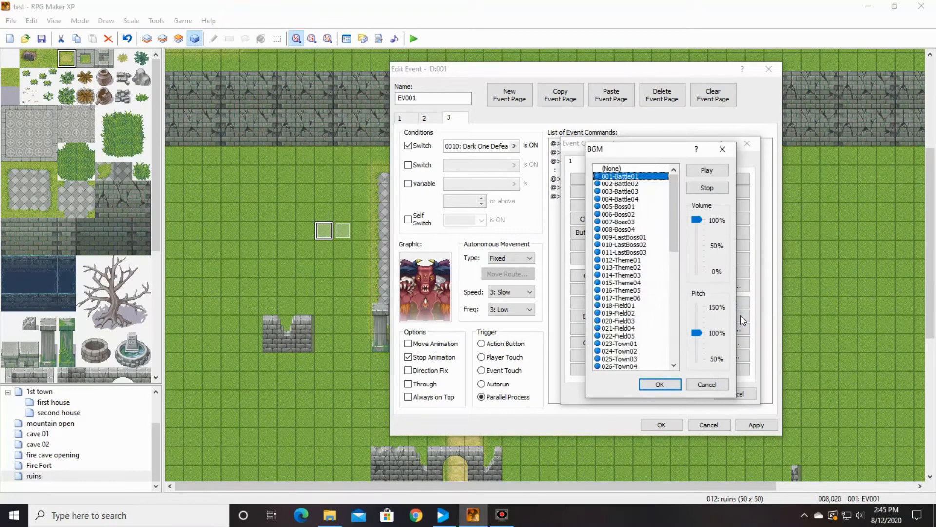
left_click(645, 177)
left_click(707, 187)
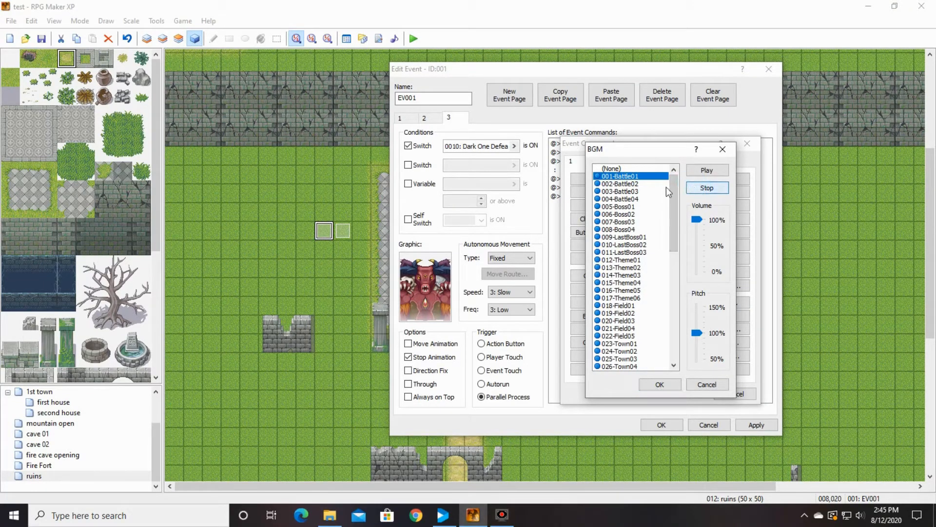
left_click(660, 385)
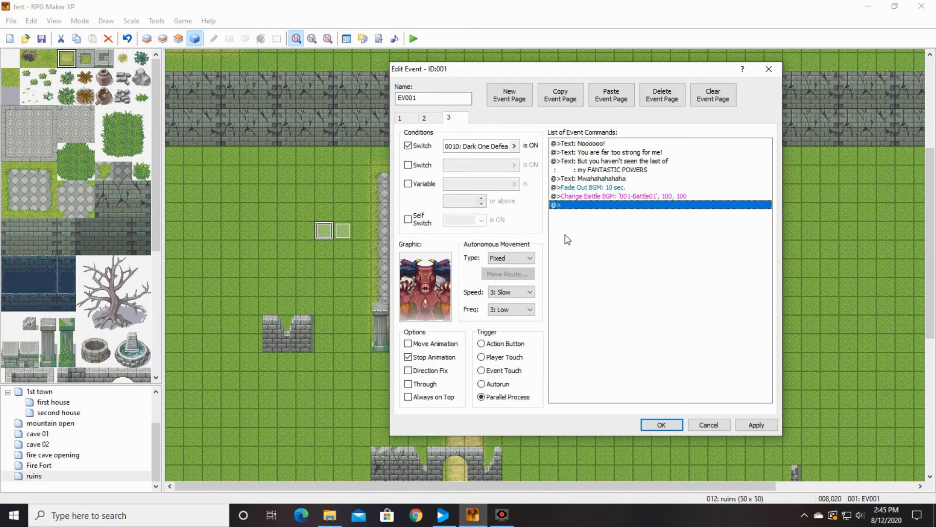
- Add a Control Switches command on page 3 that turns ON switch 0011, naming that switch "open door"
double_click(569, 207)
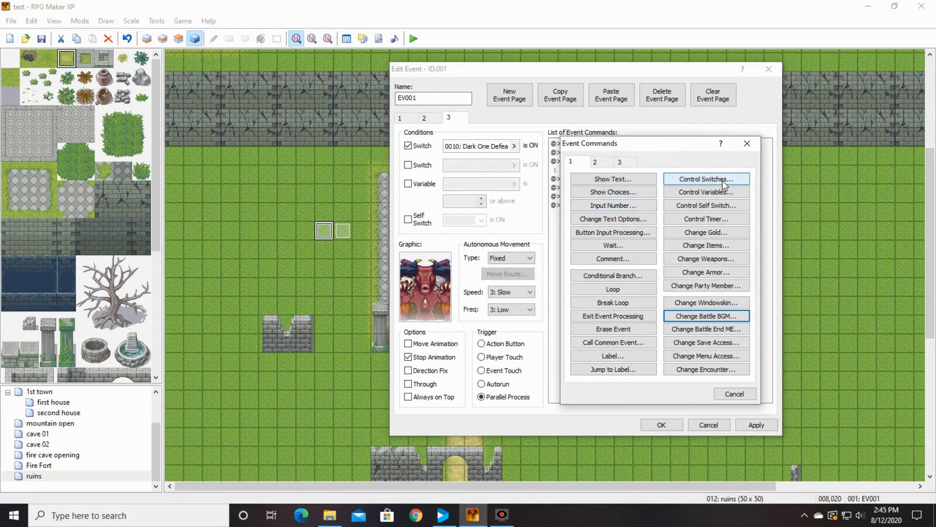
left_click(722, 180)
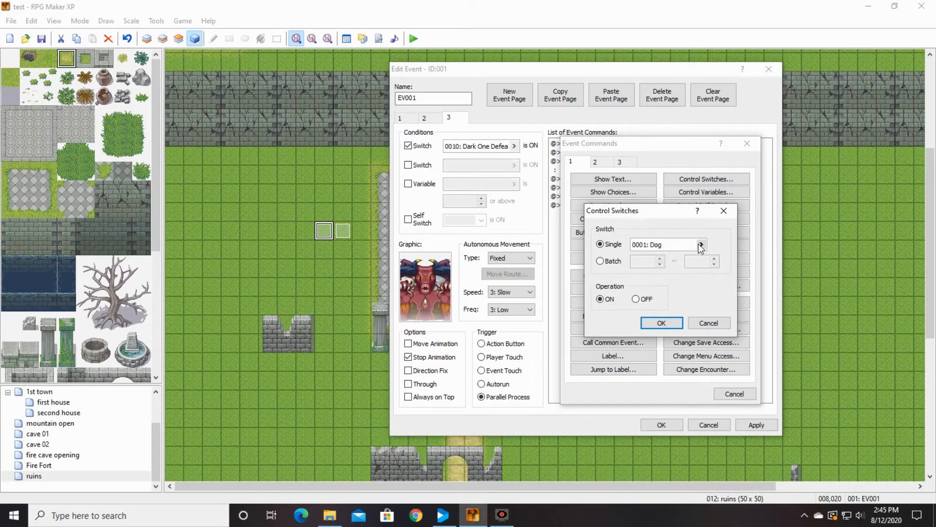
left_click(701, 244)
left_click(688, 243)
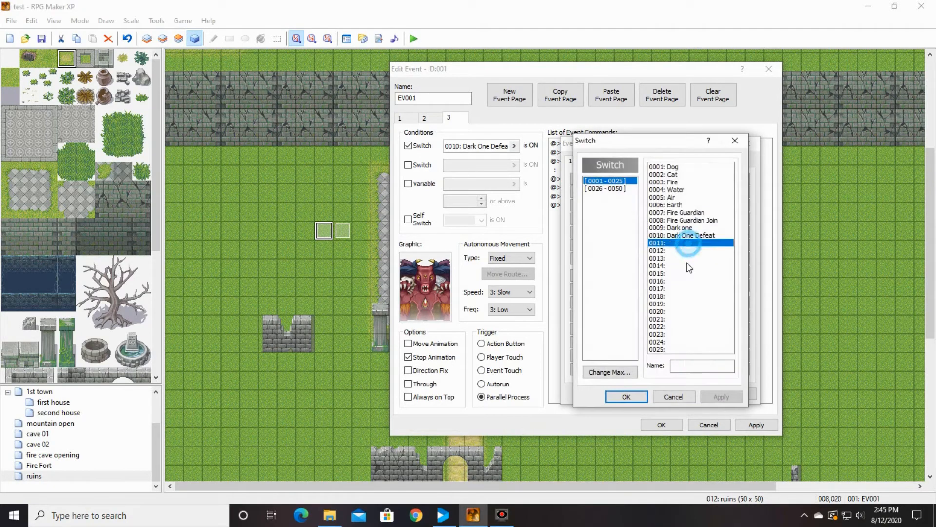
left_click(680, 365)
type("ope")
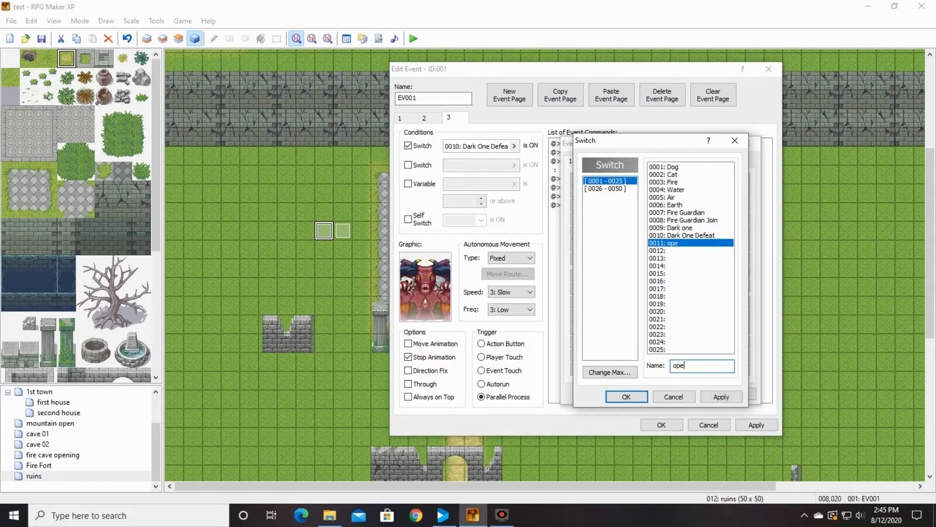
type("n d")
key("BackSpace")
key("BackSpace")
type("n door")
key("BackSpace")
type("or")
left_click(616, 397)
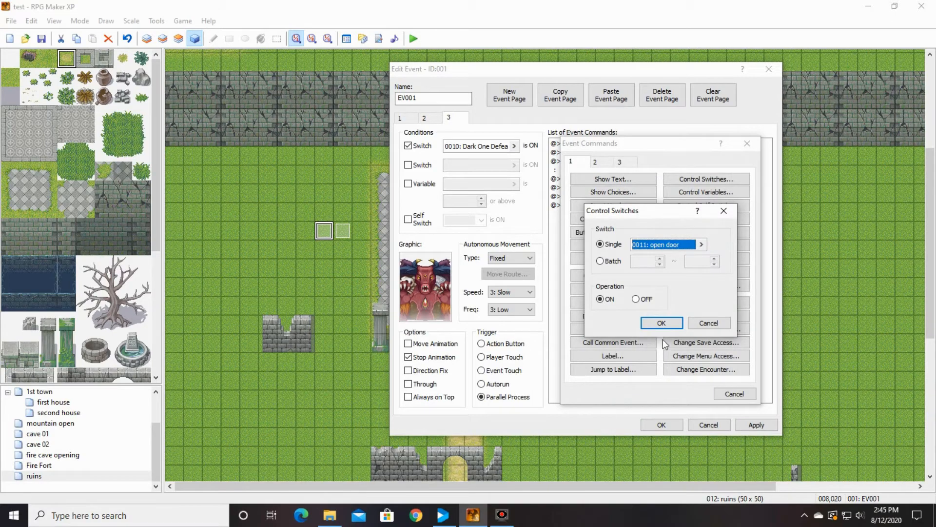
left_click(659, 321)
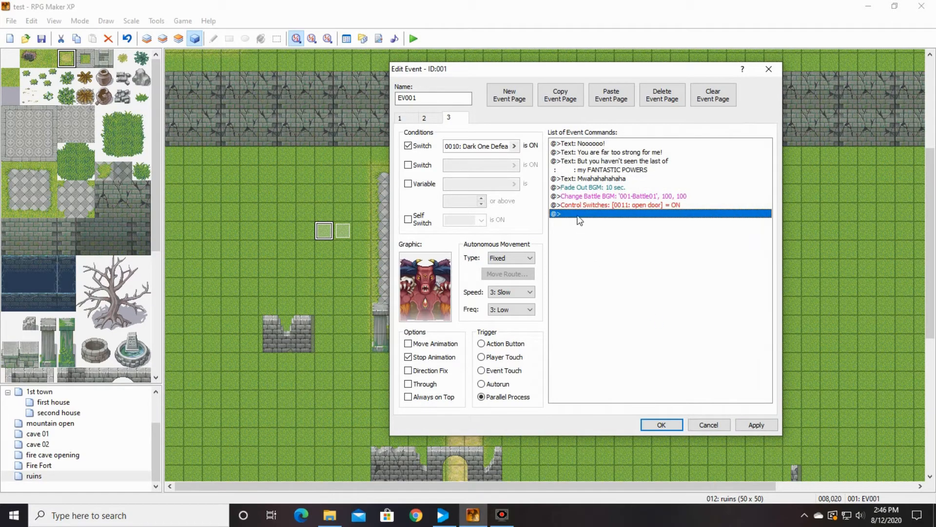
- Add a Control Self Switch command at the end of page 3 that turns self switch B ON
right_click(580, 218)
left_click(620, 221)
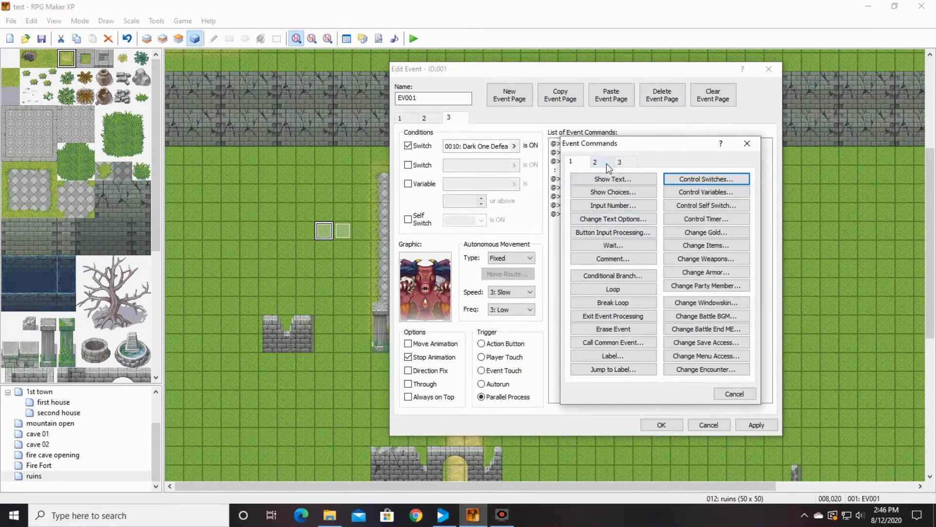
left_click(726, 205)
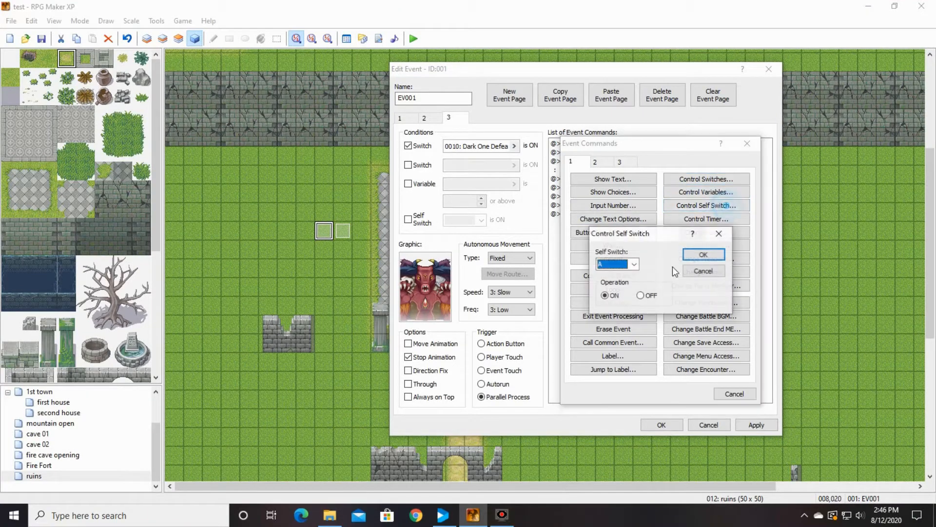
left_click(633, 263)
left_click(625, 283)
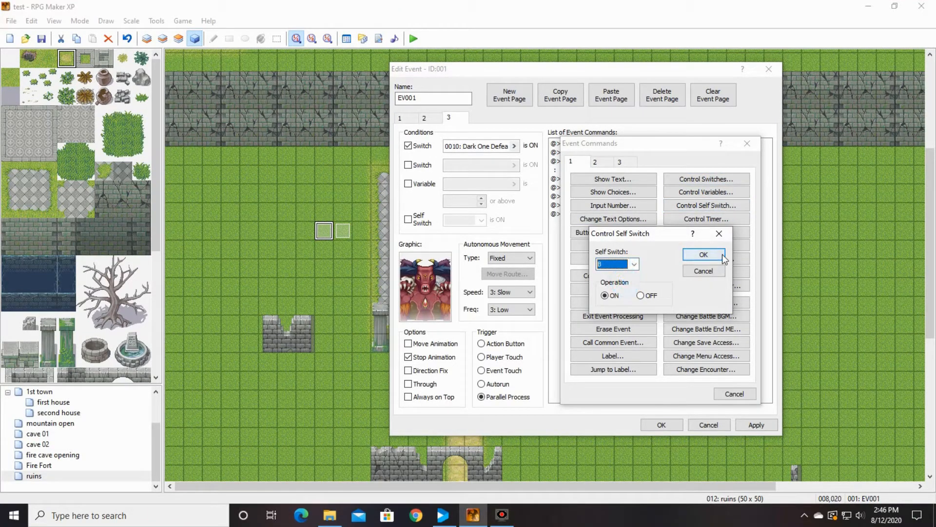
left_click(717, 254)
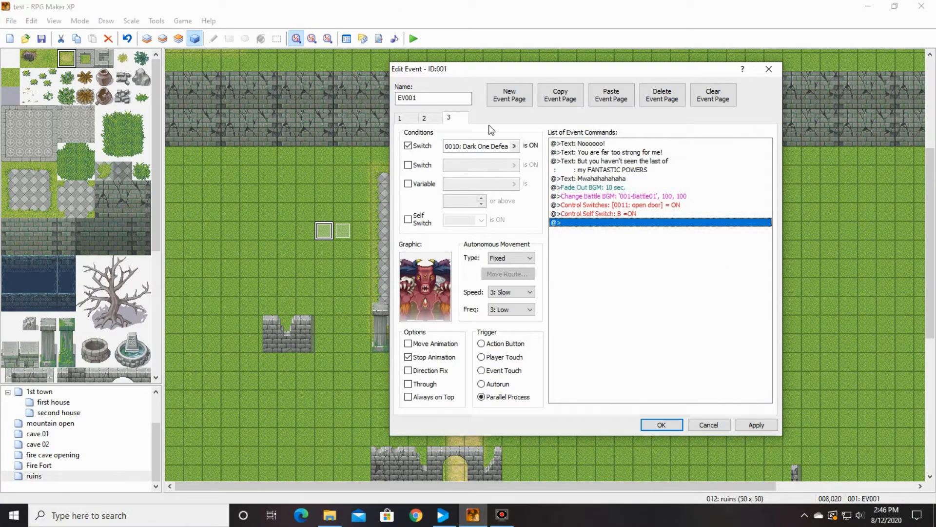
- Create event page 4 with the condition that self switch B is ON
left_click(511, 100)
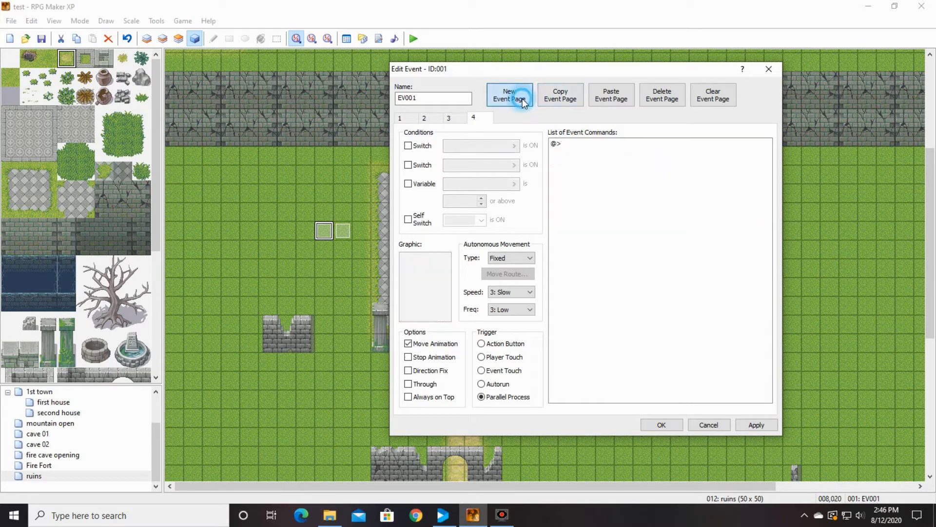
left_click(409, 219)
left_click(481, 220)
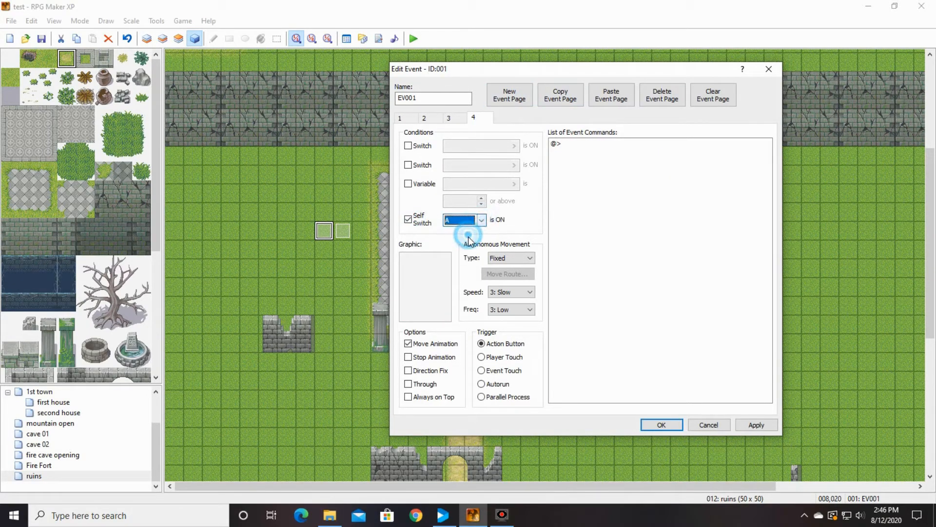
left_click(475, 220)
left_click(466, 237)
- Set the graphic of event page 4 to the first pink crystal in 198-Support06
double_click(438, 286)
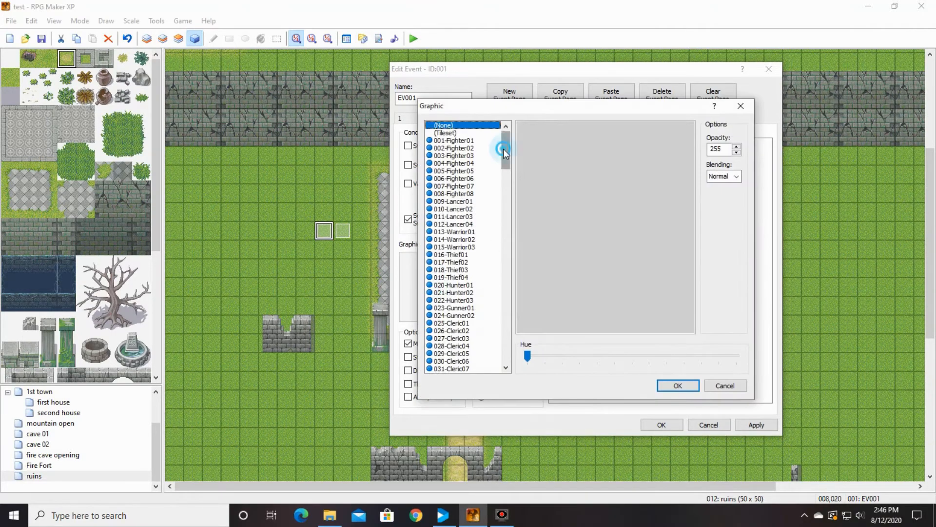
left_click_drag(503, 148, 508, 344)
left_click(484, 369)
left_click(480, 354)
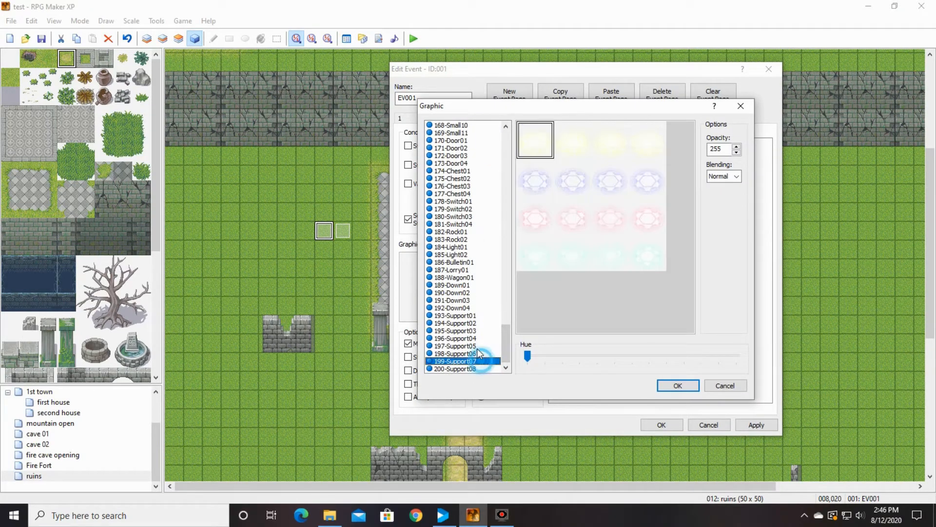
left_click(477, 345)
left_click(474, 338)
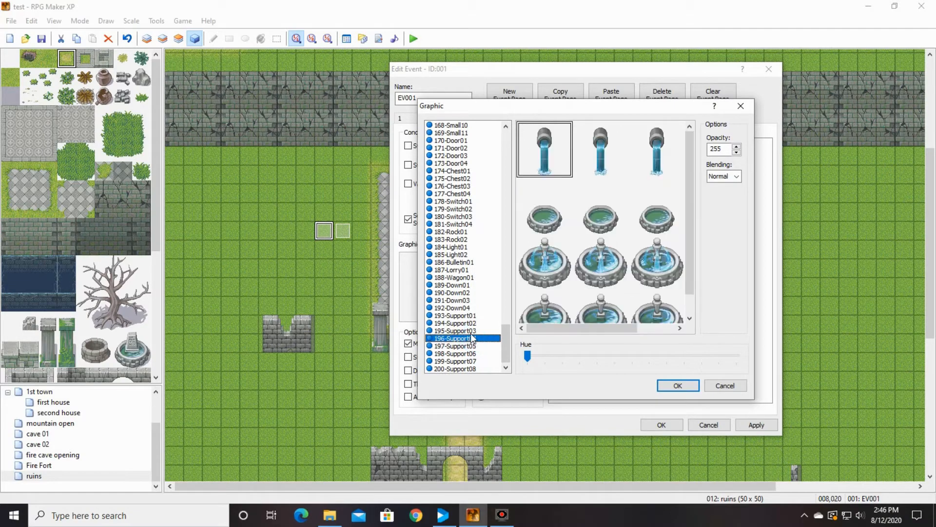
left_click(472, 331)
left_click(471, 323)
left_click(469, 315)
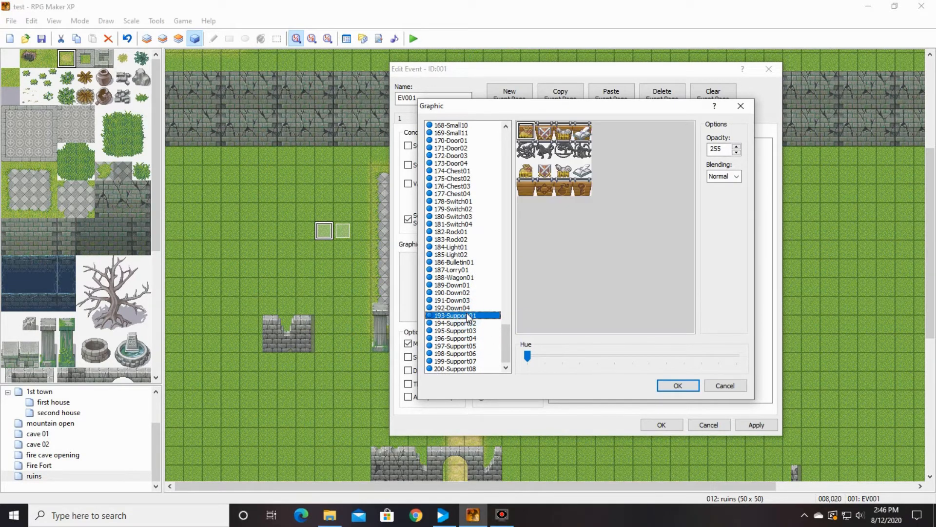
left_click(473, 323)
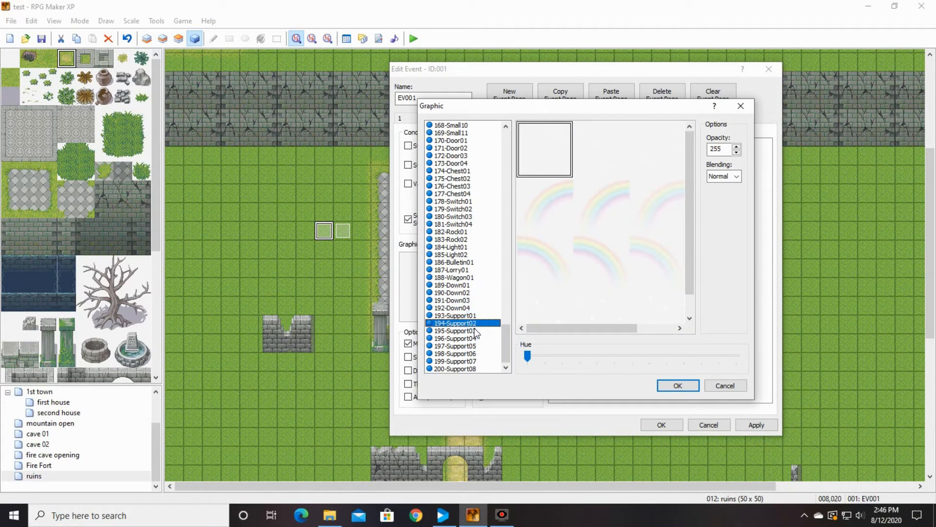
key("Down")
key("Down")
key("Down")
key("Down")
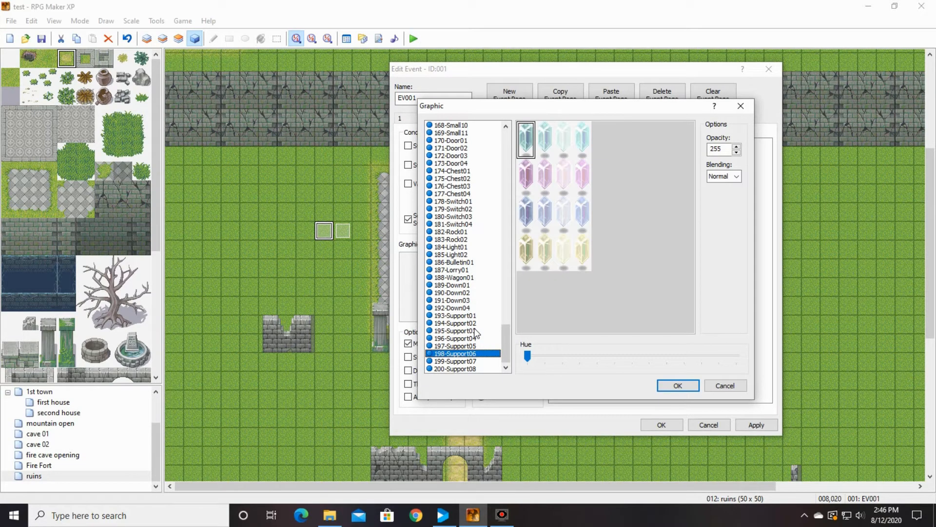
left_click(526, 177)
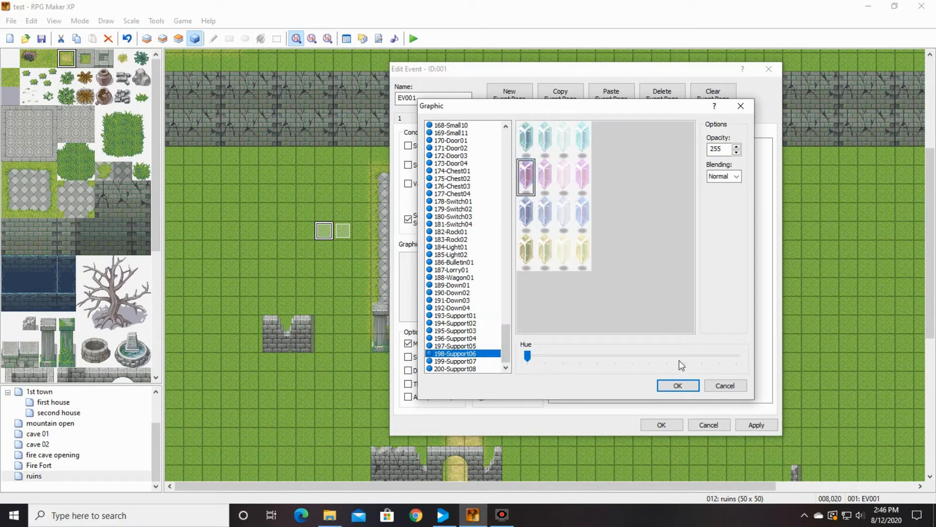
left_click(677, 385)
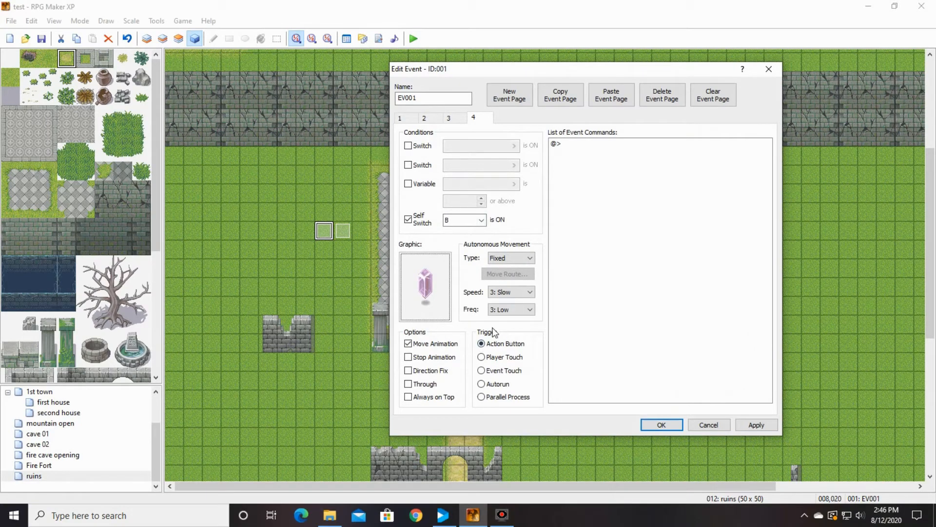
double_click(569, 145)
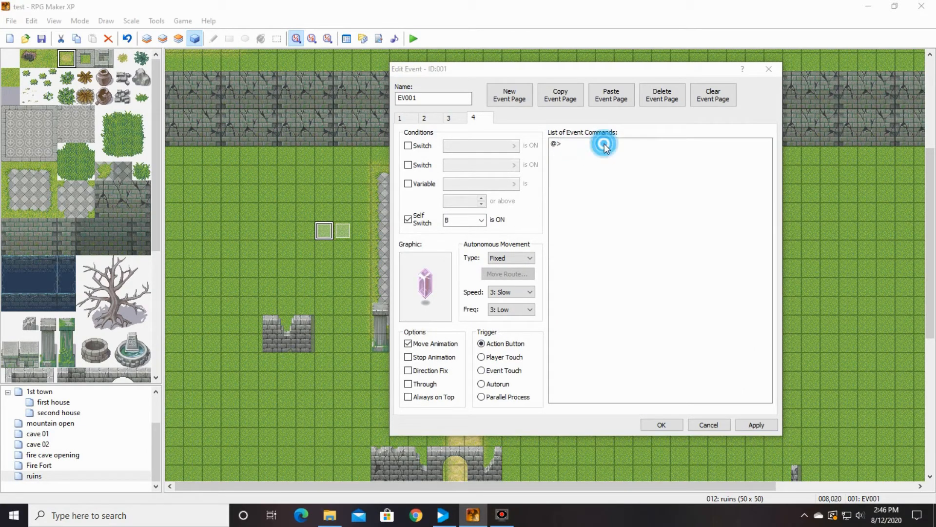
left_click(609, 180)
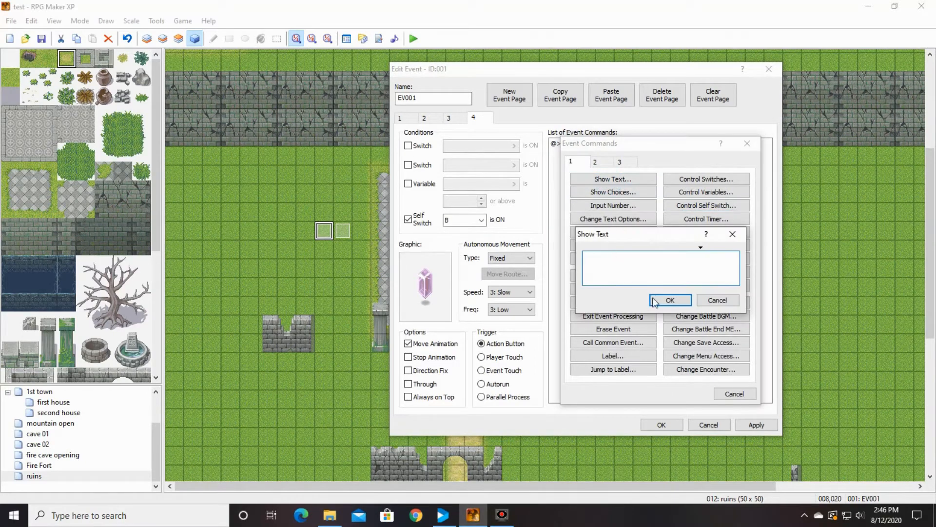
left_click(716, 301)
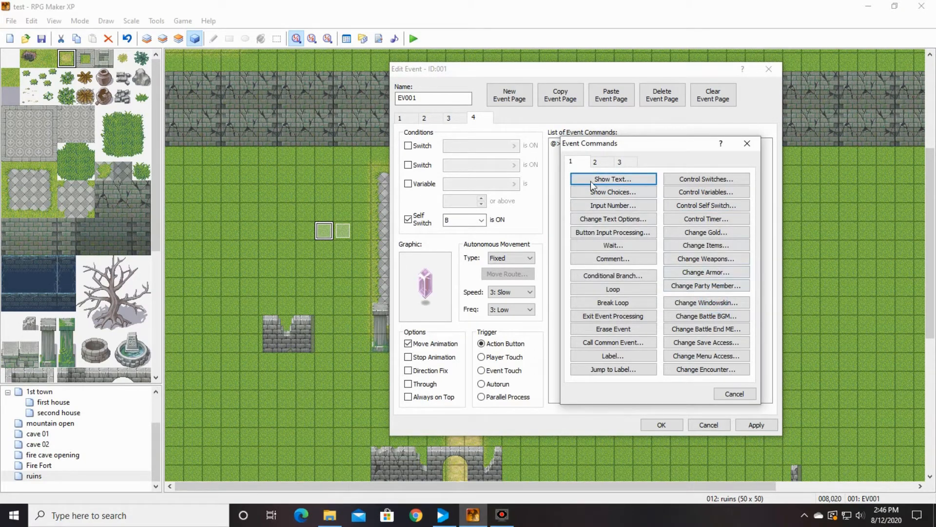
left_click(595, 162)
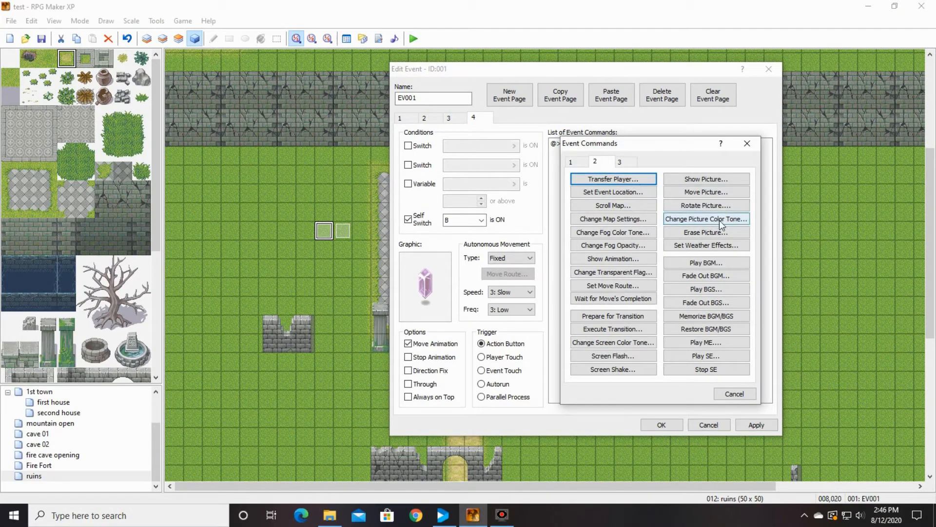
left_click(714, 356)
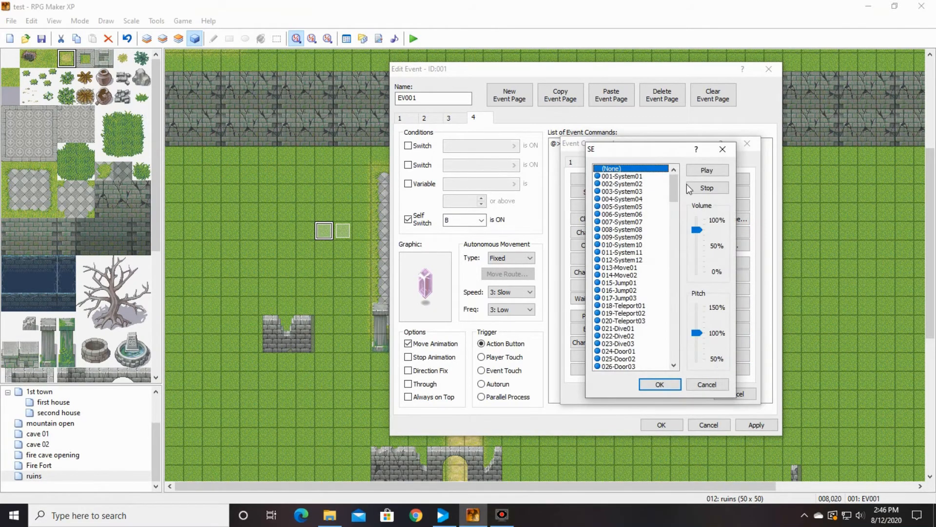
left_click(703, 188)
left_click(707, 384)
- Add a Play ME command to event page 4 that plays 011-Item02 at 100% volume and 100% pitch
left_click(713, 344)
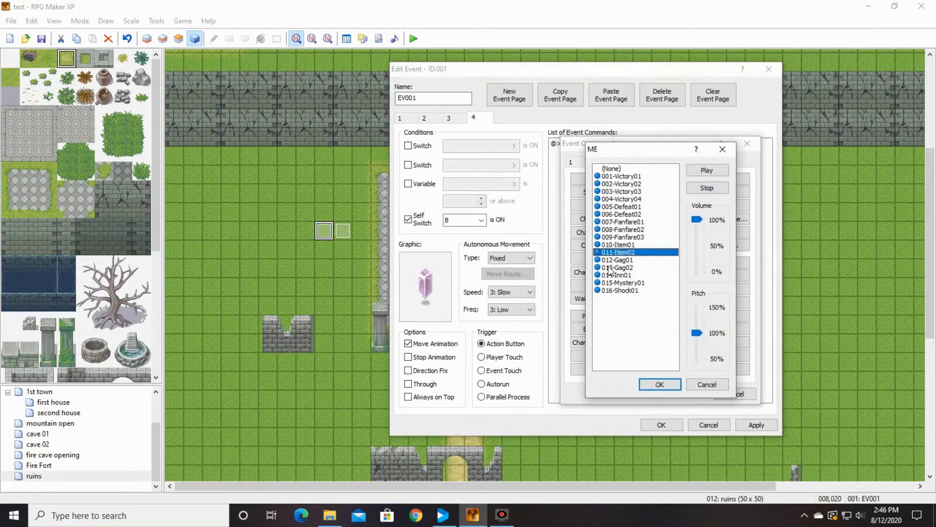
left_click(628, 245)
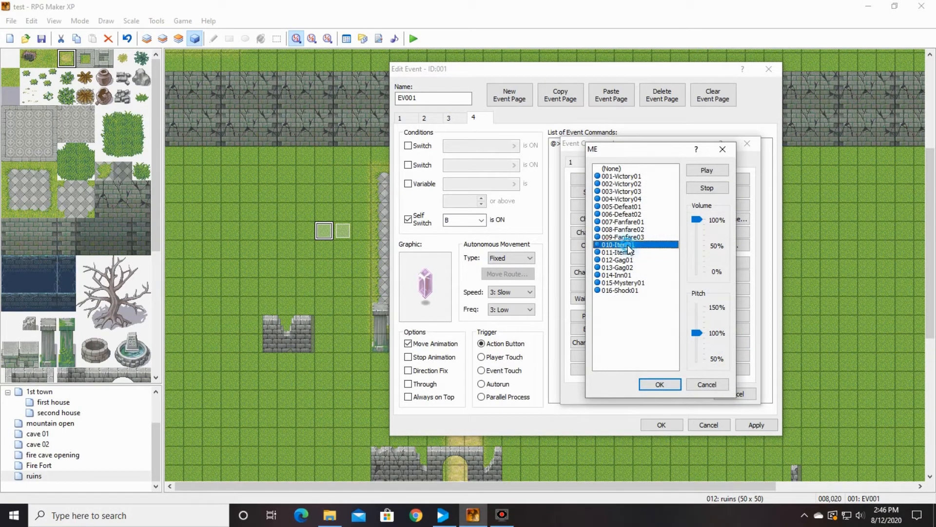
left_click(636, 252)
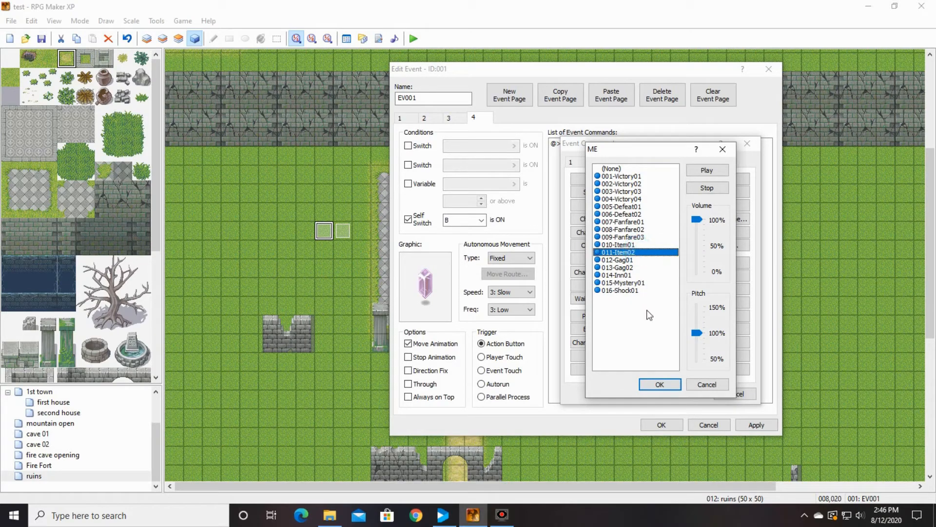
left_click(659, 383)
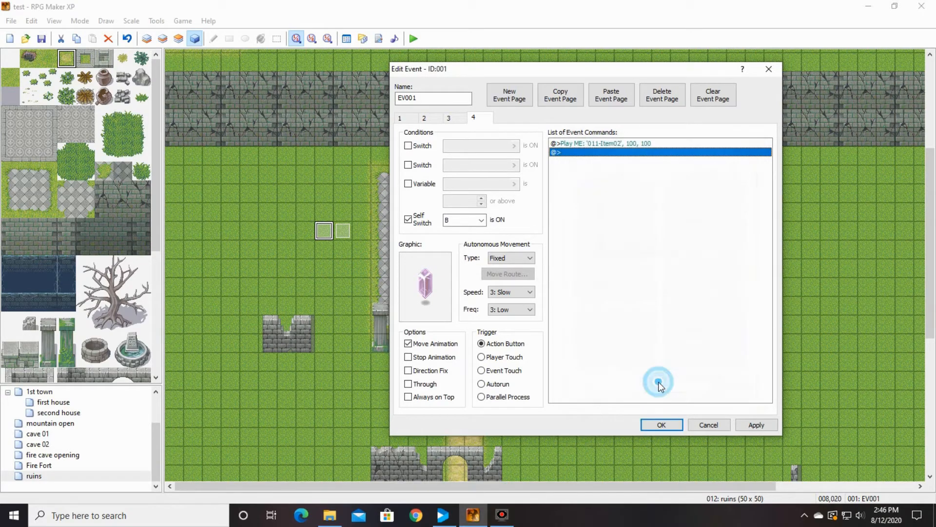
- Add a Show Text command below the music effect on page 4 reading "You found the Earth Crystal!"
right_click(580, 153)
left_click(614, 166)
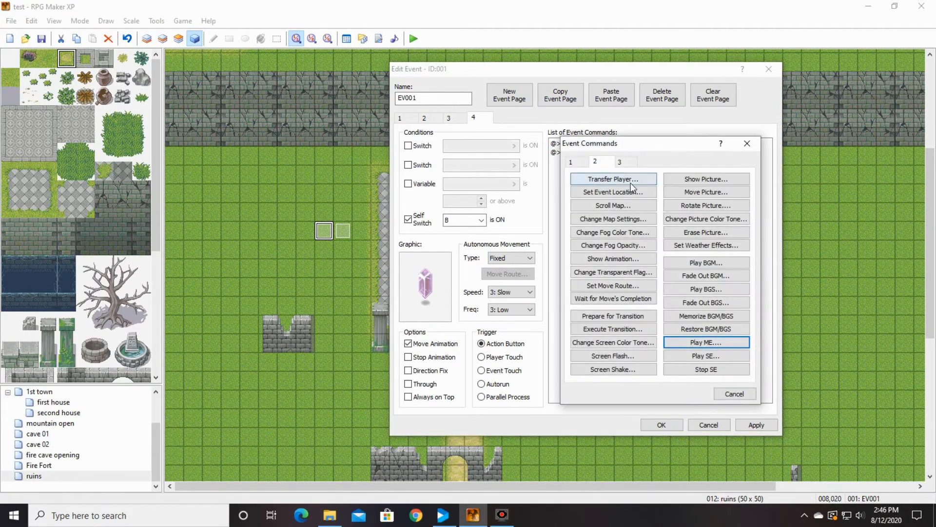
left_click(571, 162)
left_click(613, 179)
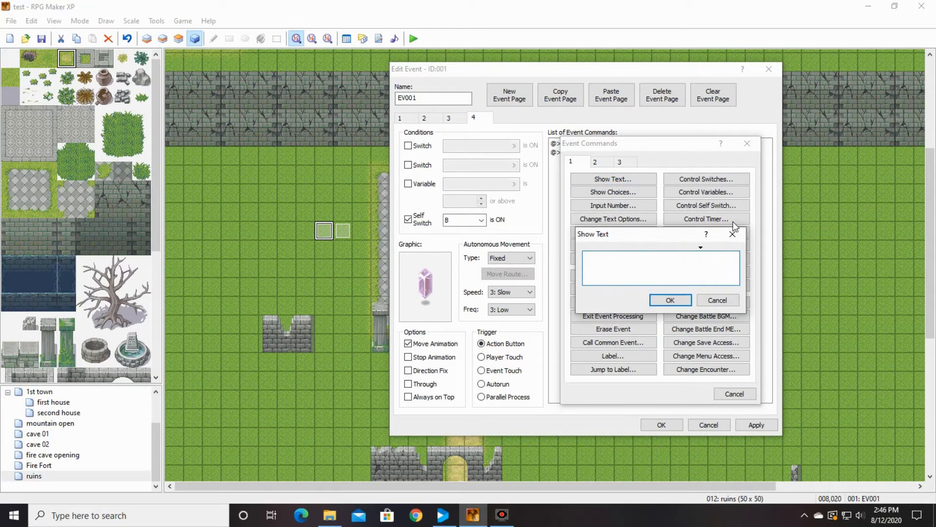
type("you found the")
type("Earth Crystal!")
left_click(589, 257)
key("BackSpace")
type("Y")
left_click(671, 300)
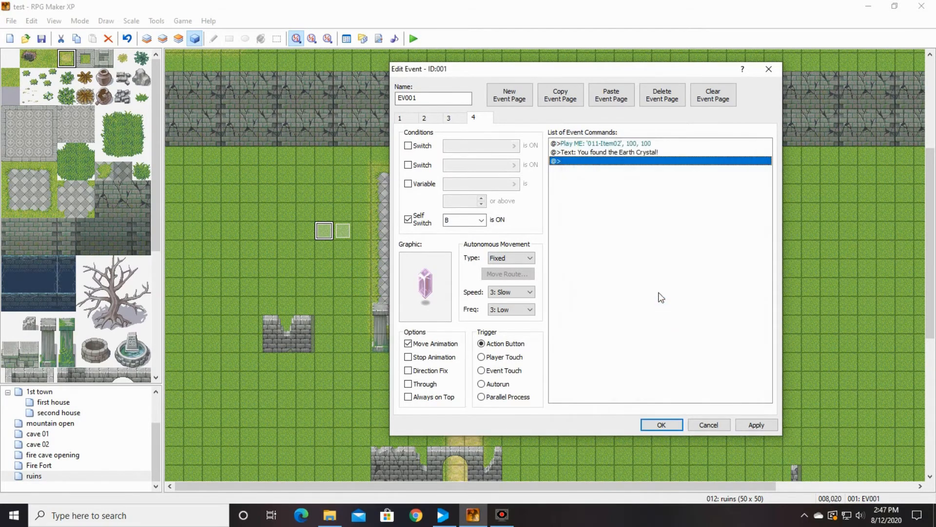
- Add a Control Variables command at the end of page 4 that adds 1 to variable 0002: crystals
right_click(605, 162)
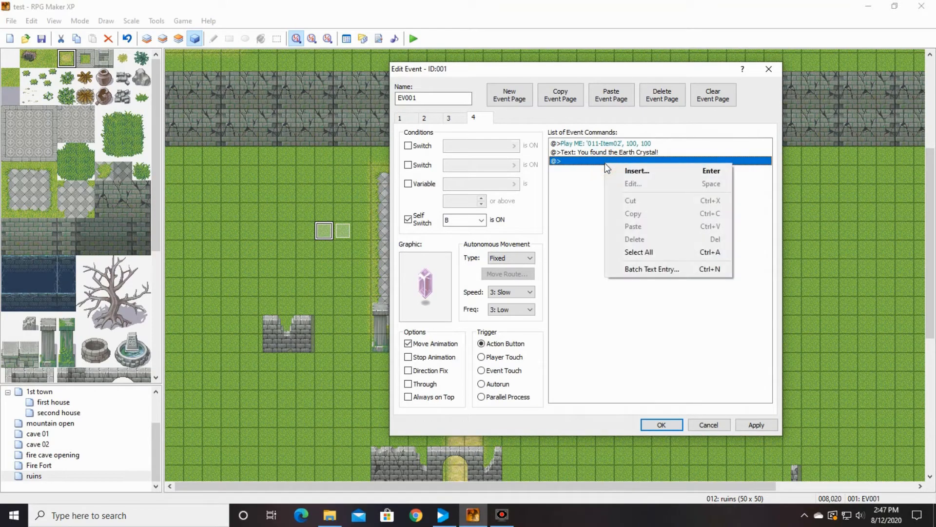
left_click(628, 171)
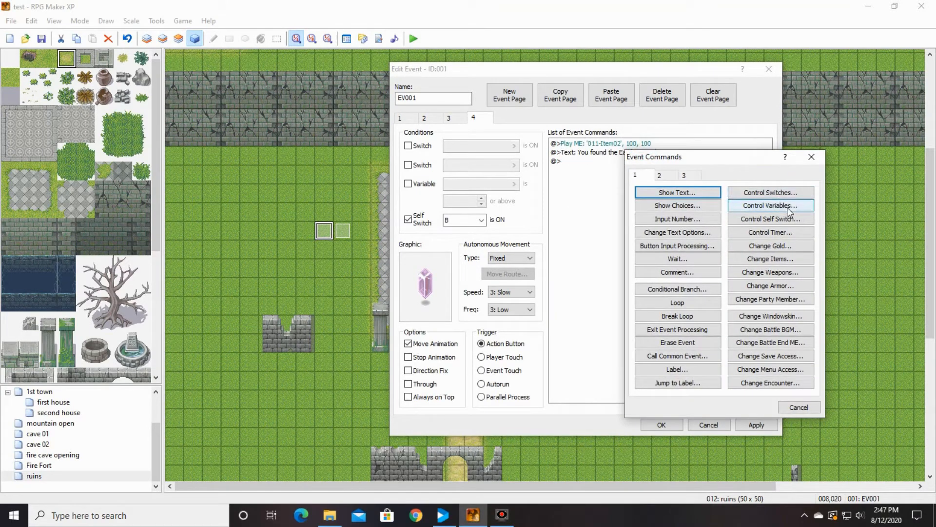
left_click(788, 207)
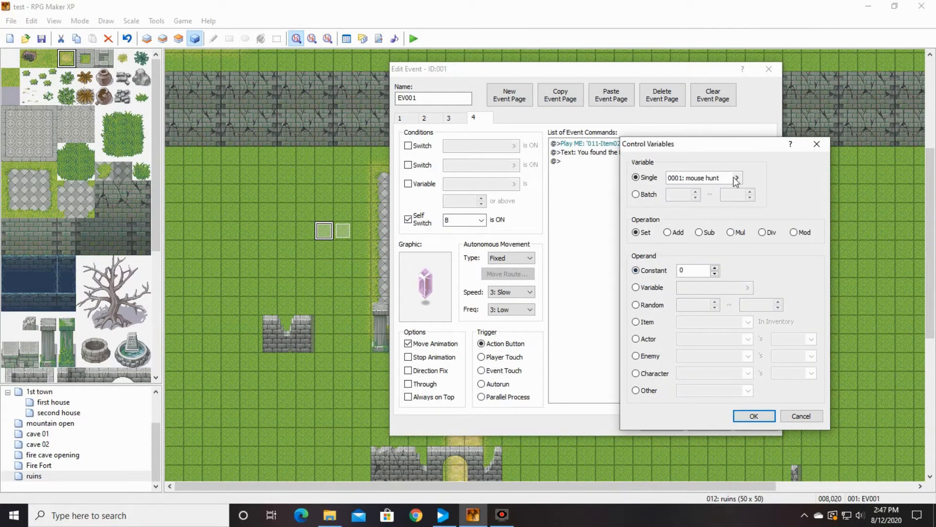
left_click(736, 178)
left_click(741, 188)
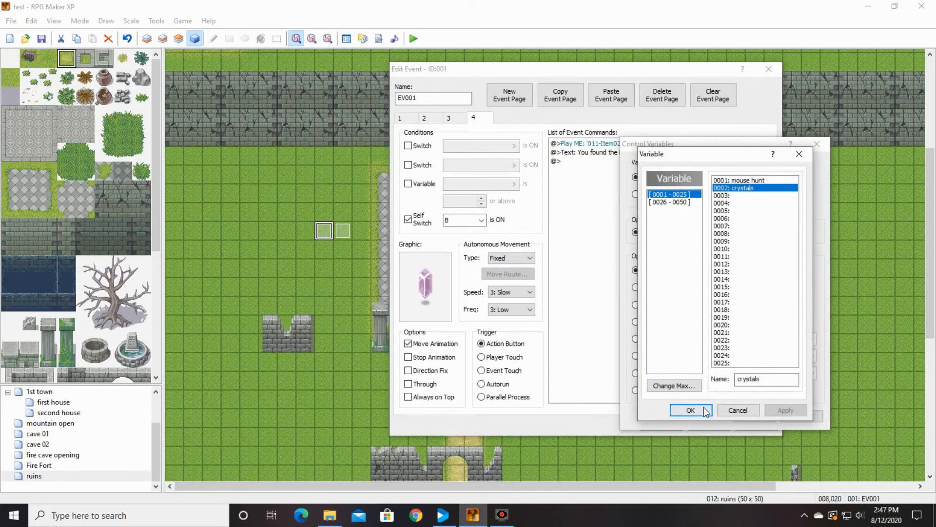
left_click(691, 410)
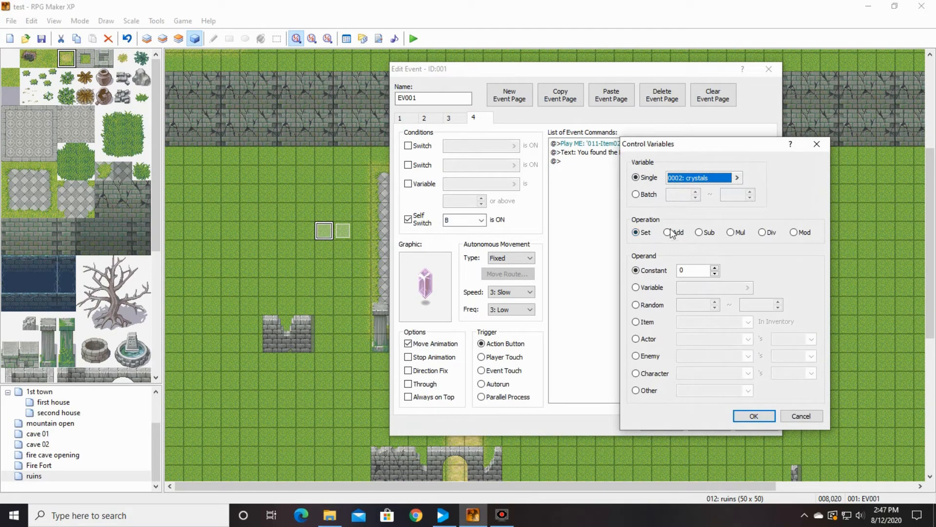
left_click(668, 233)
left_click(715, 267)
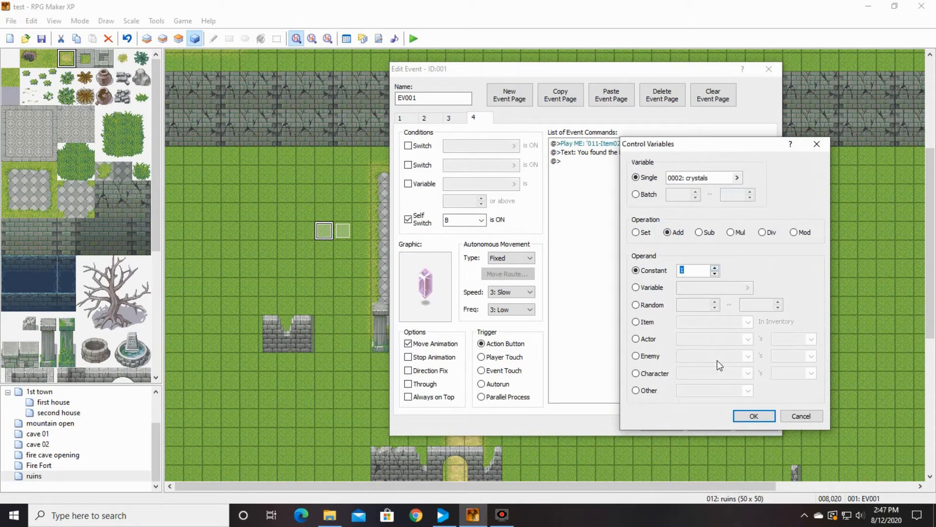
left_click(754, 414)
- Look through the item choices of a Change Items command for a crystal, then cancel the command and discard the event edits
right_click(590, 170)
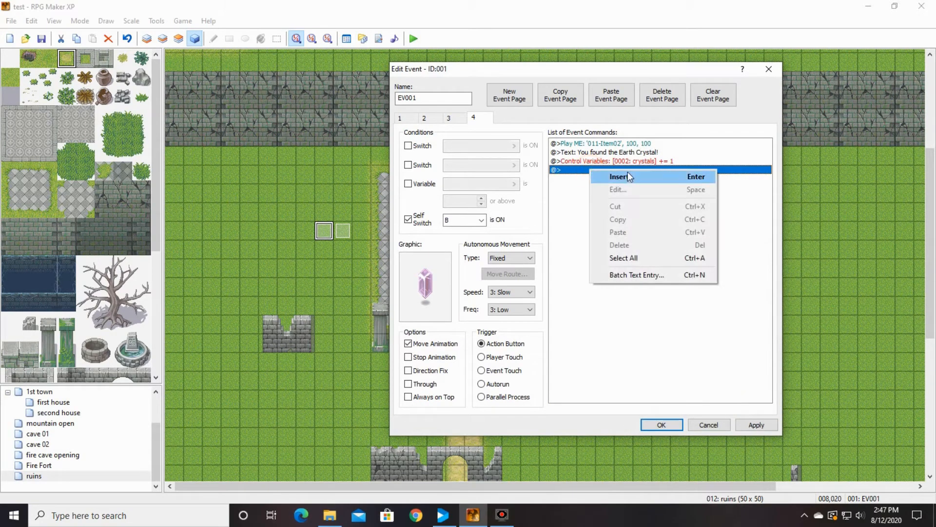
left_click(634, 177)
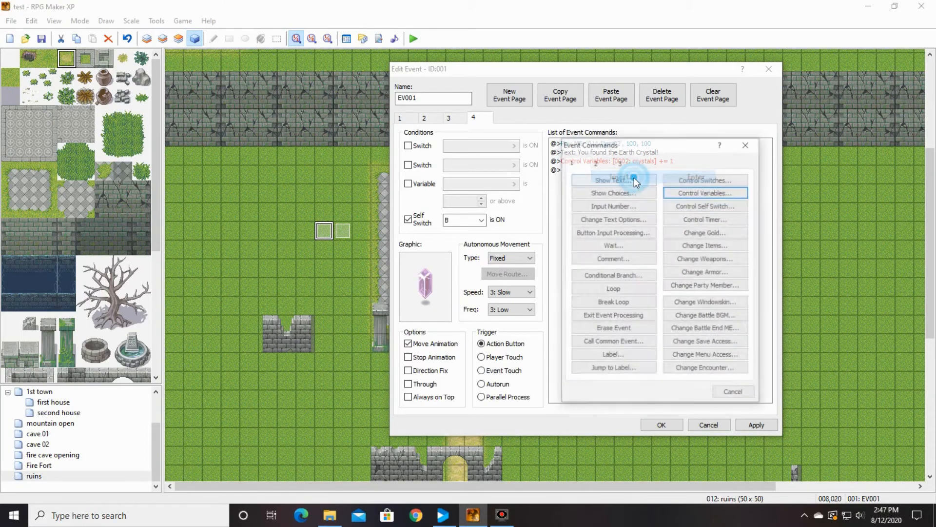
left_click(713, 245)
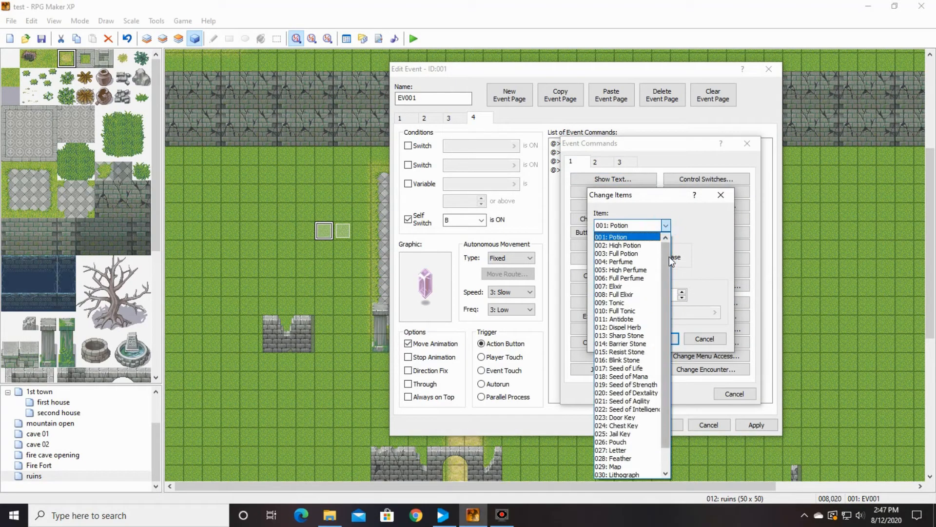
left_click_drag(667, 259, 667, 305)
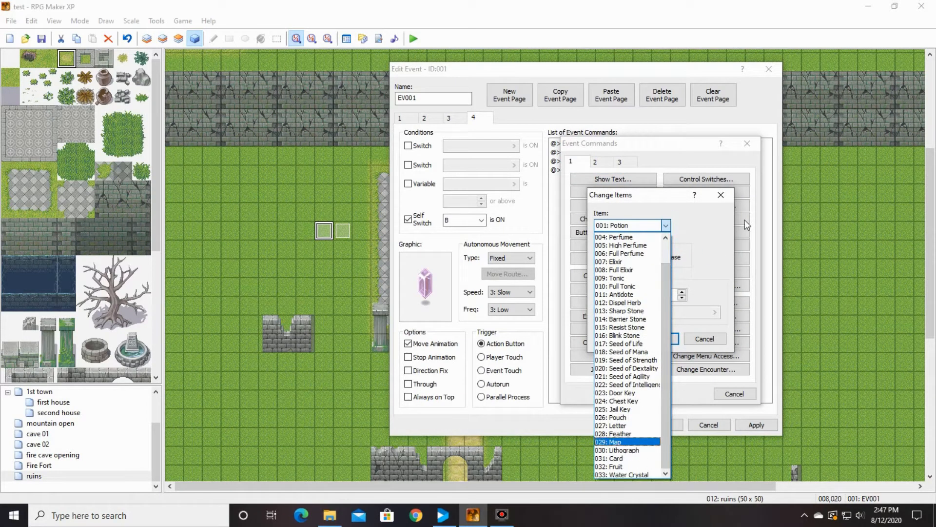
left_click(722, 224)
left_click(715, 342)
left_click(734, 394)
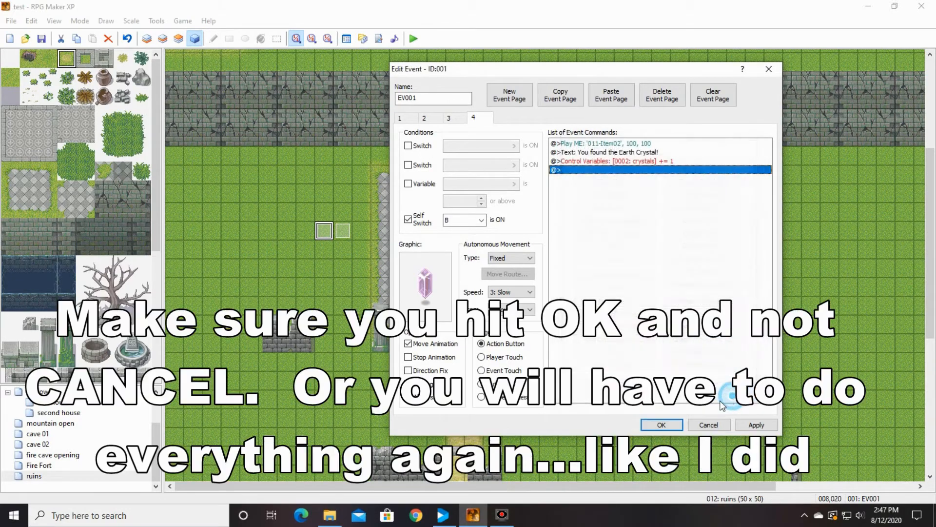
left_click(706, 424)
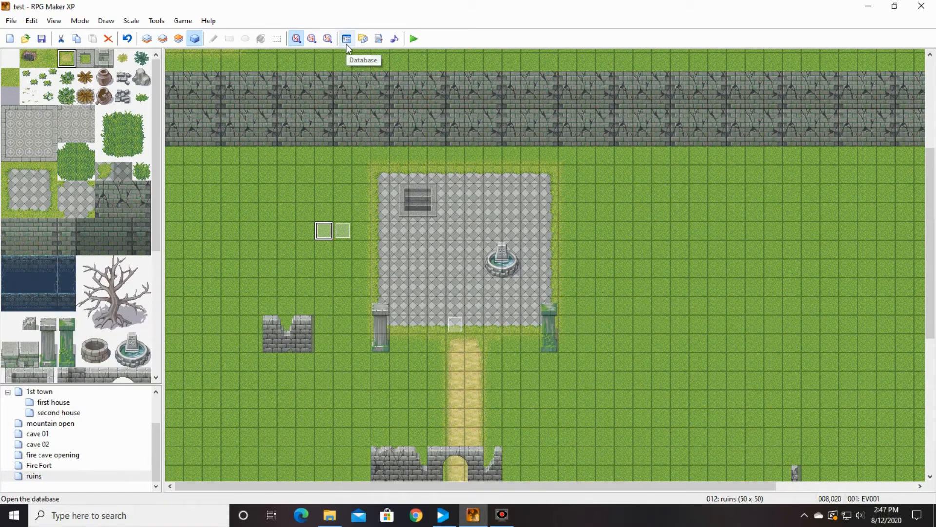
- Raise the maximum number of items in the database to 34
left_click(347, 45)
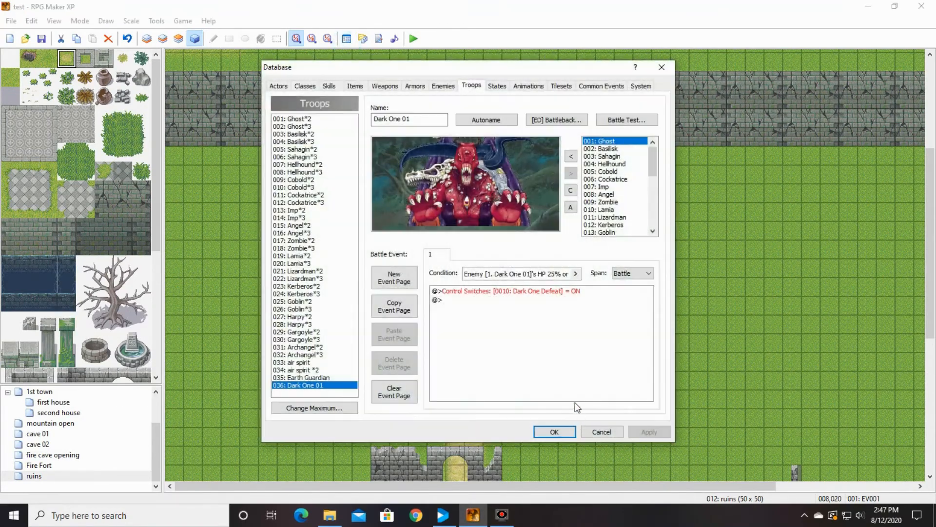
left_click(352, 88)
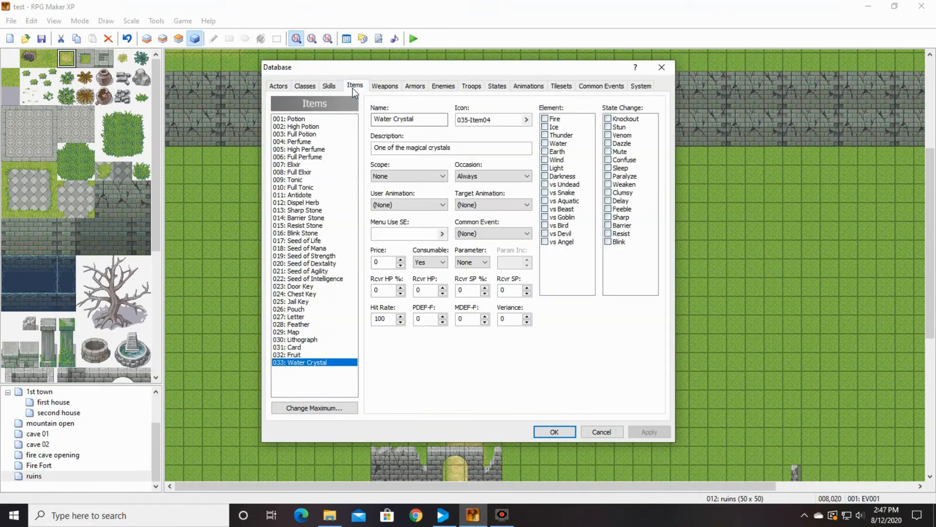
left_click(308, 409)
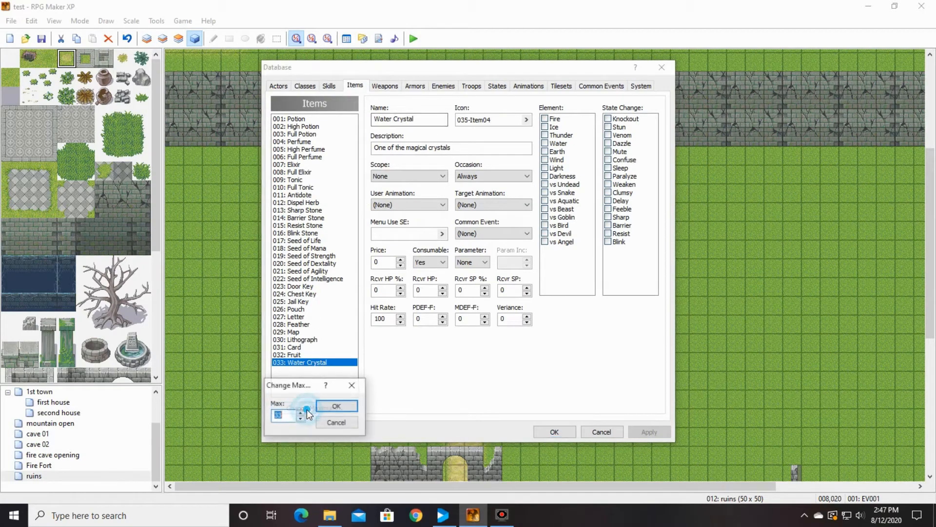
left_click(338, 406)
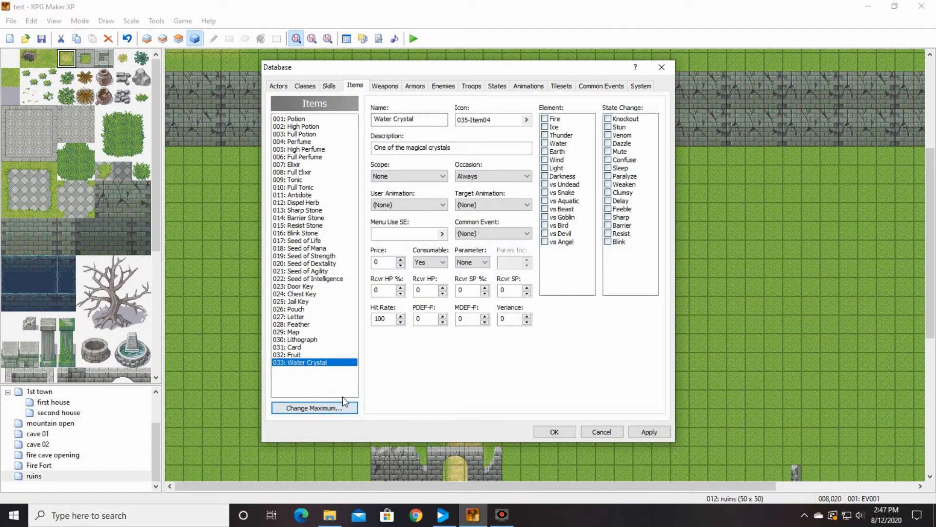
left_click(312, 411)
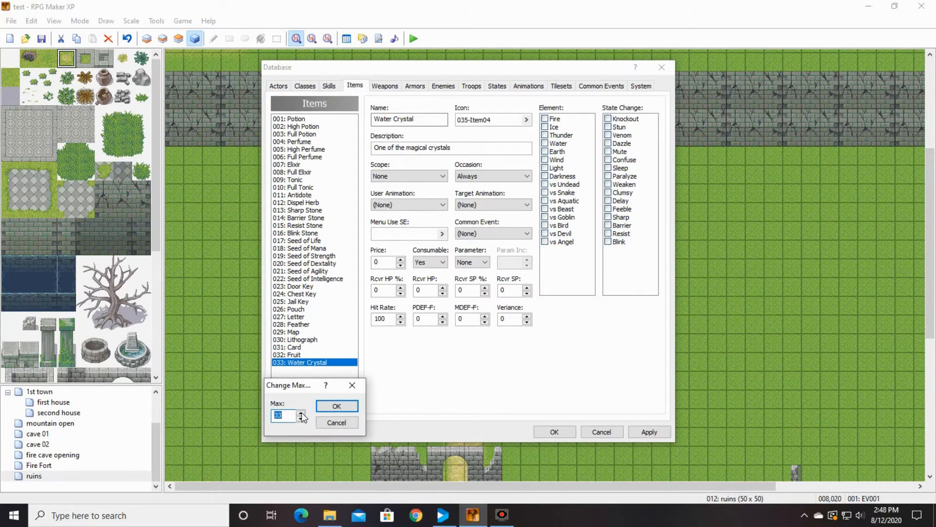
left_click(300, 412)
left_click(336, 406)
- Name item 034 "Earth Crystal" and set its icon to 035-Item04
left_click(288, 370)
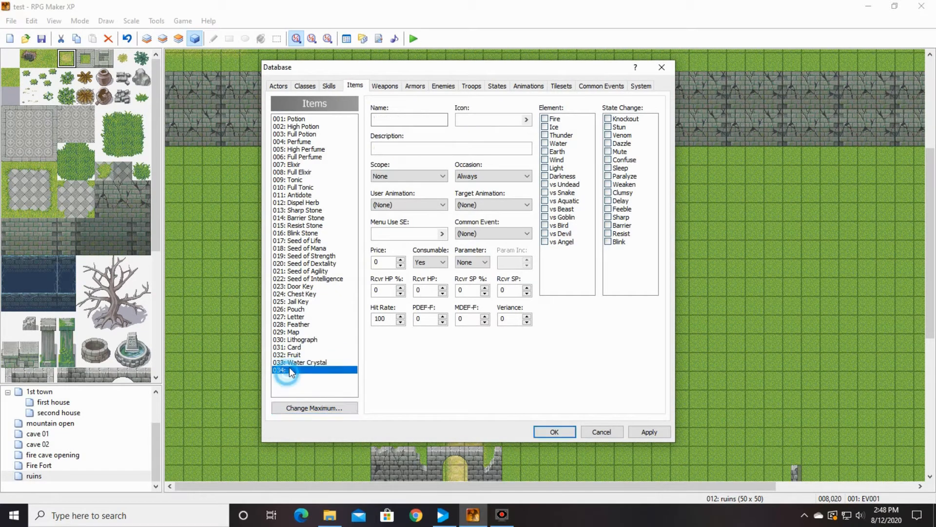
left_click(398, 118)
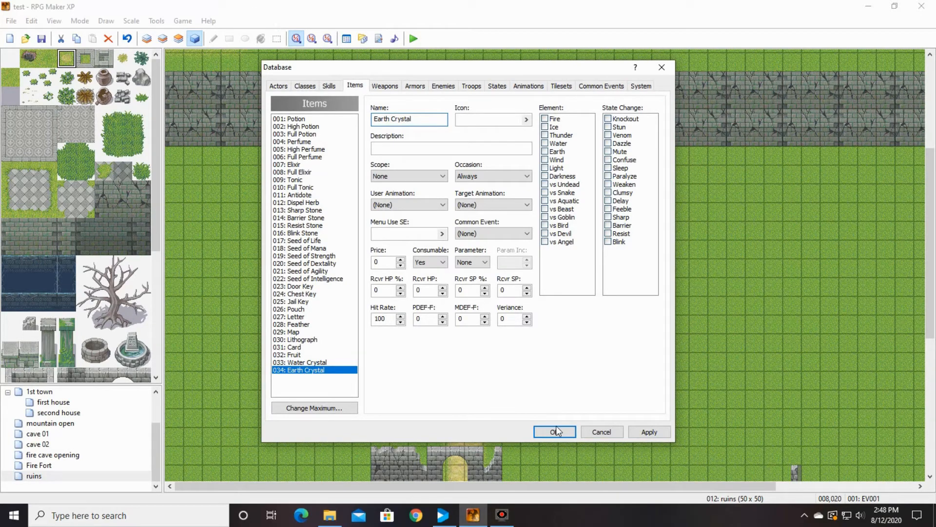
left_click(526, 119)
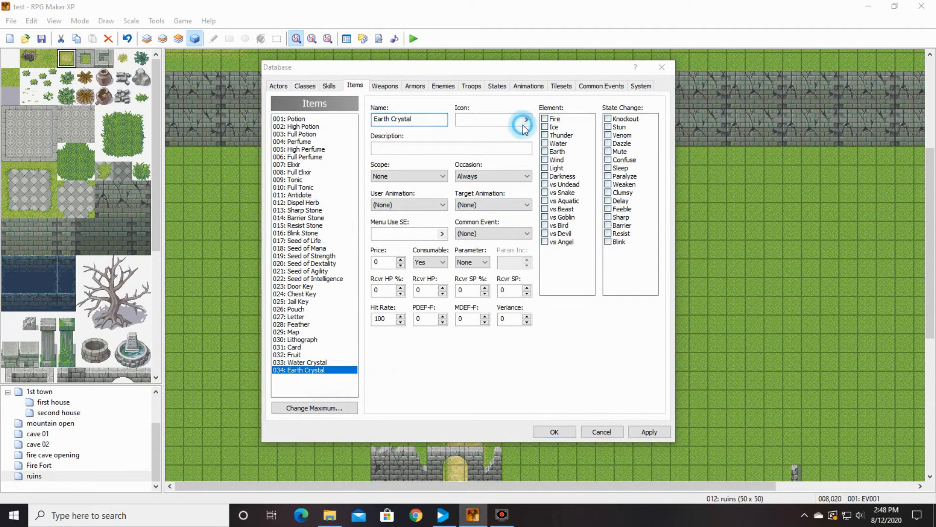
left_click_drag(386, 249, 384, 358)
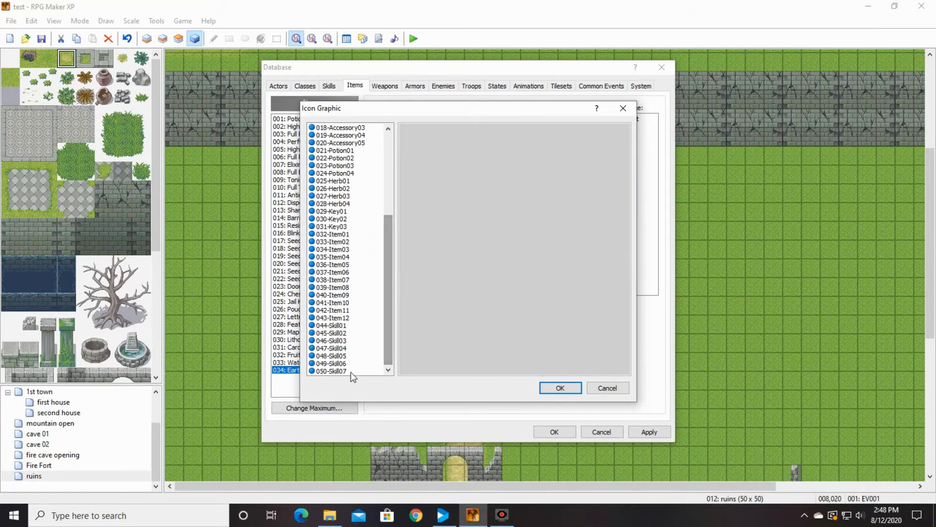
left_click(349, 280)
key("Up")
key("Up")
key("Up")
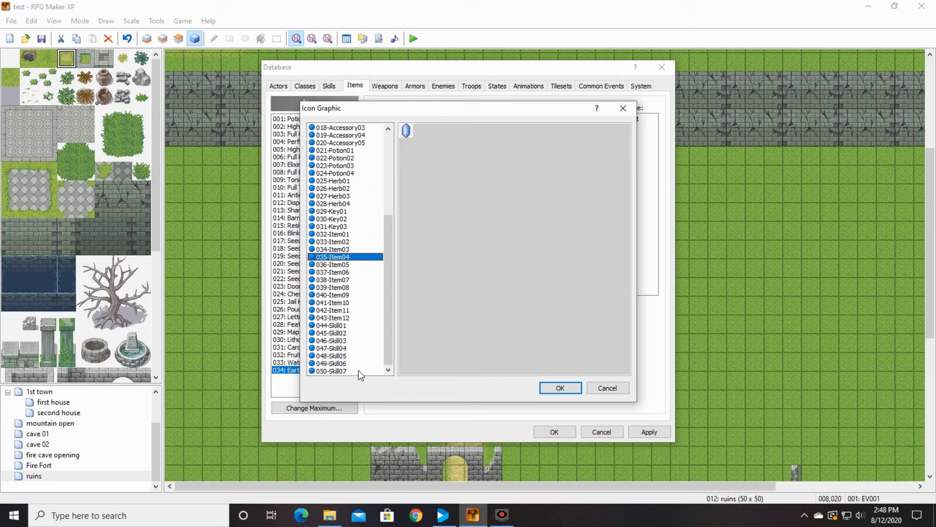
left_click(559, 387)
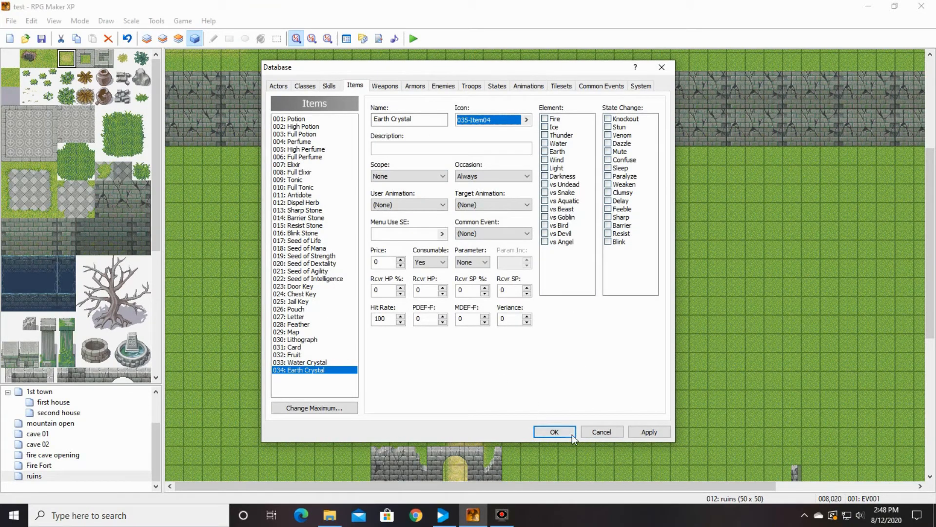
- Accept the database changes and add a Change Items command at the end of EV001's page 4 that increases 034: Earth Crystal by 1
left_click(555, 432)
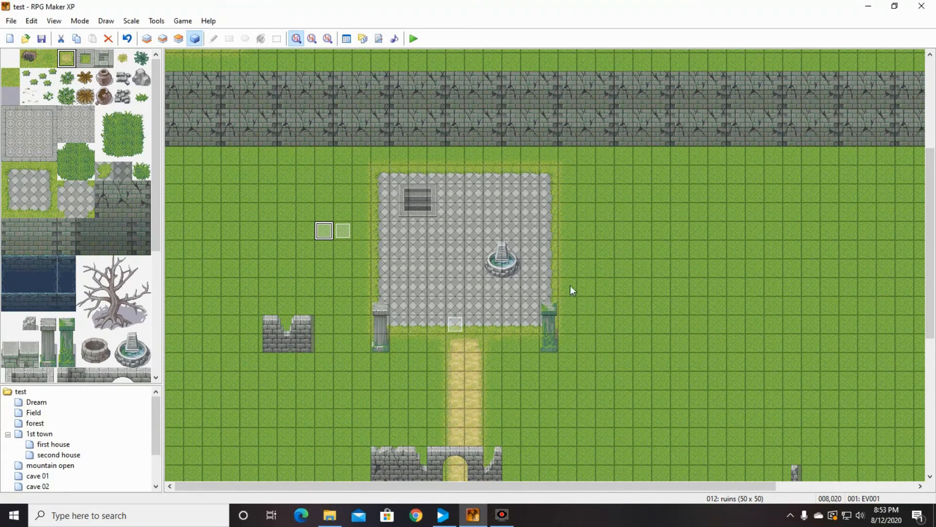
double_click(324, 230)
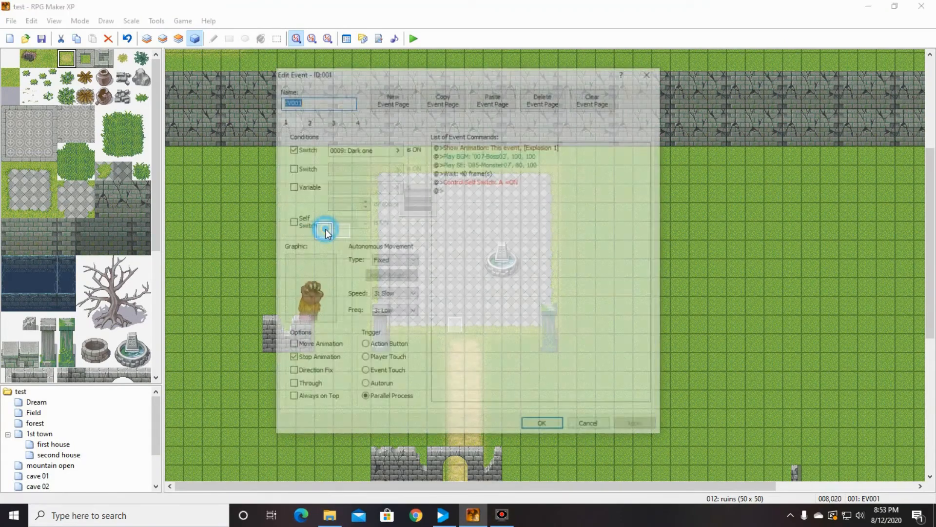
left_click(361, 122)
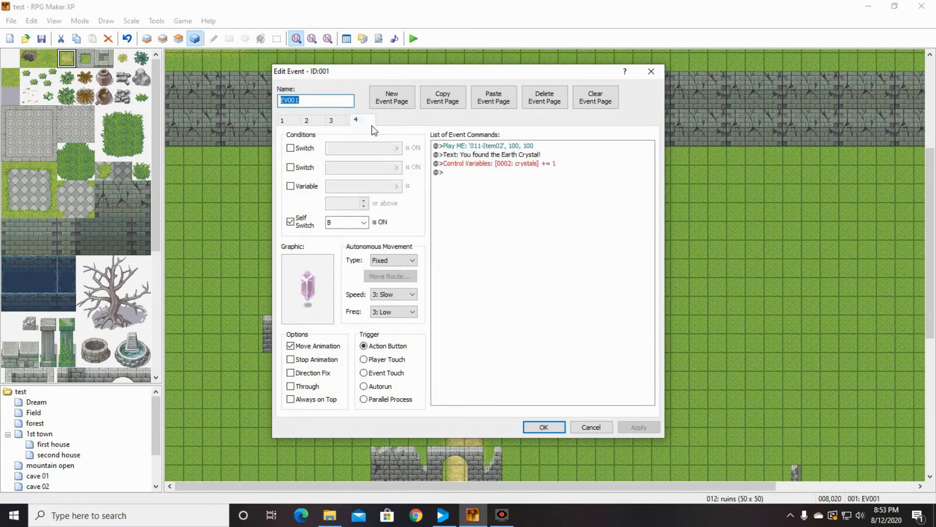
left_click(488, 164)
left_click(467, 173)
right_click(467, 174)
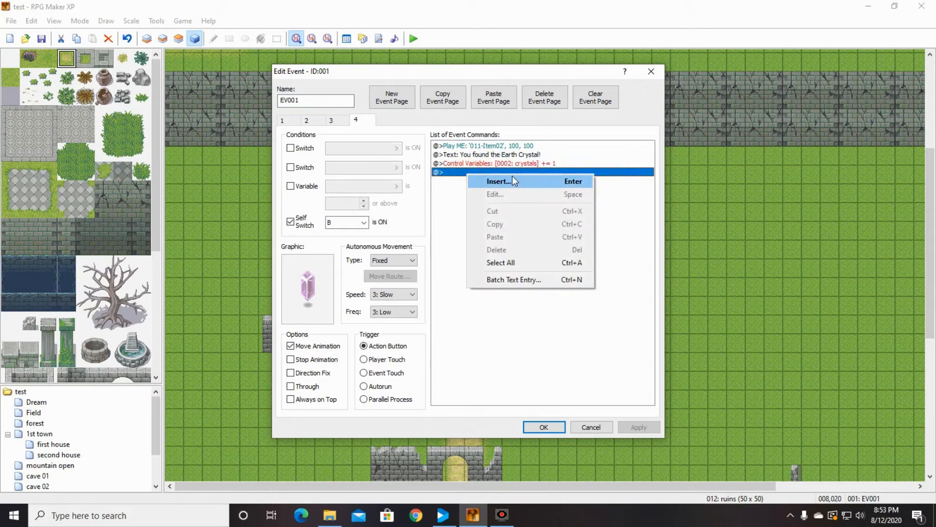
left_click(521, 179)
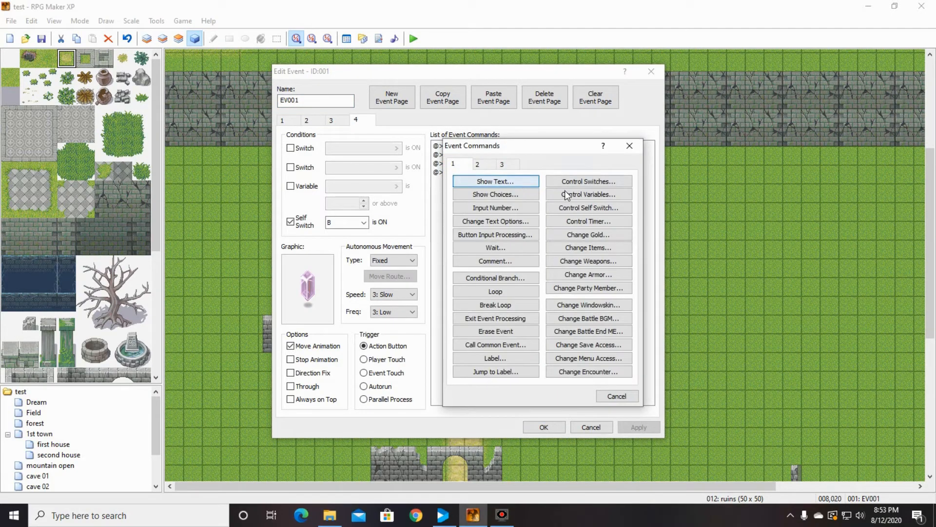
left_click(599, 248)
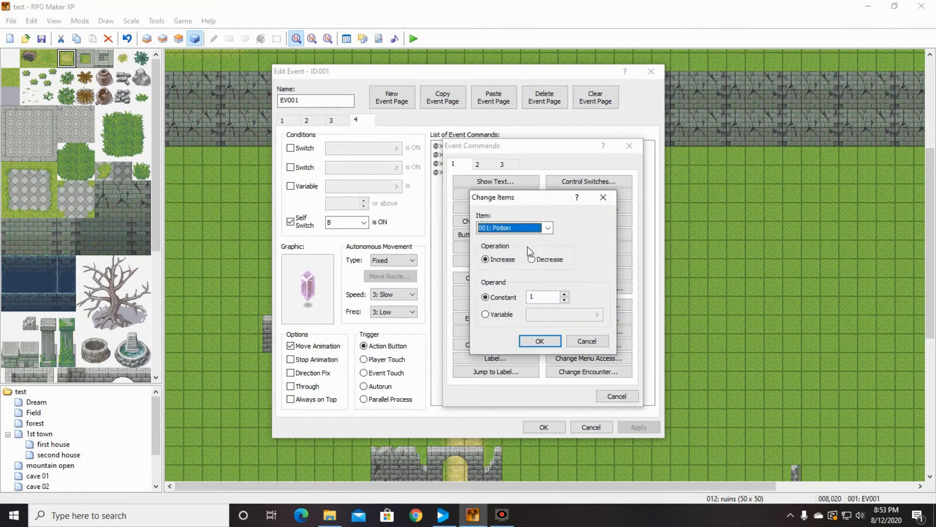
left_click(548, 228)
scroll(545, 303, "down", 1)
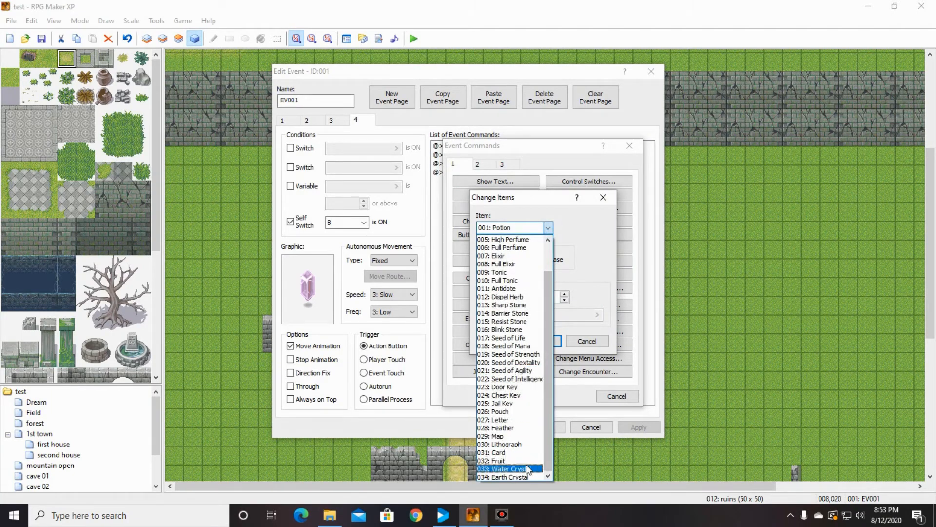
left_click(507, 477)
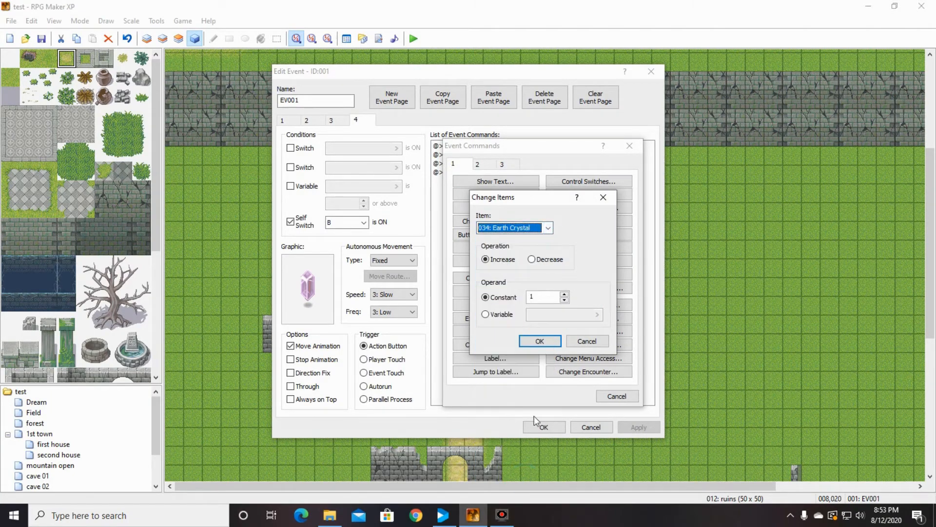
left_click(542, 341)
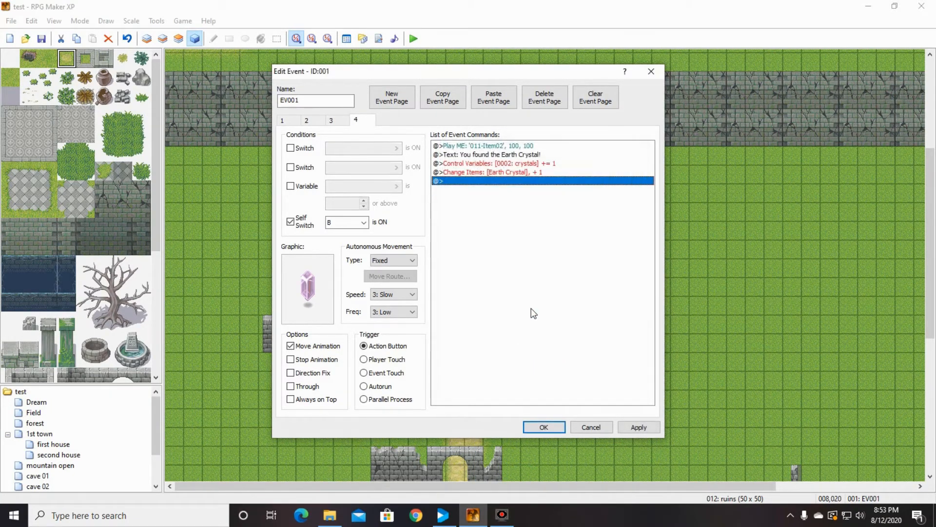
- Add a fifth page to the event, conditioned on Self Switch C being ON
left_click(399, 101)
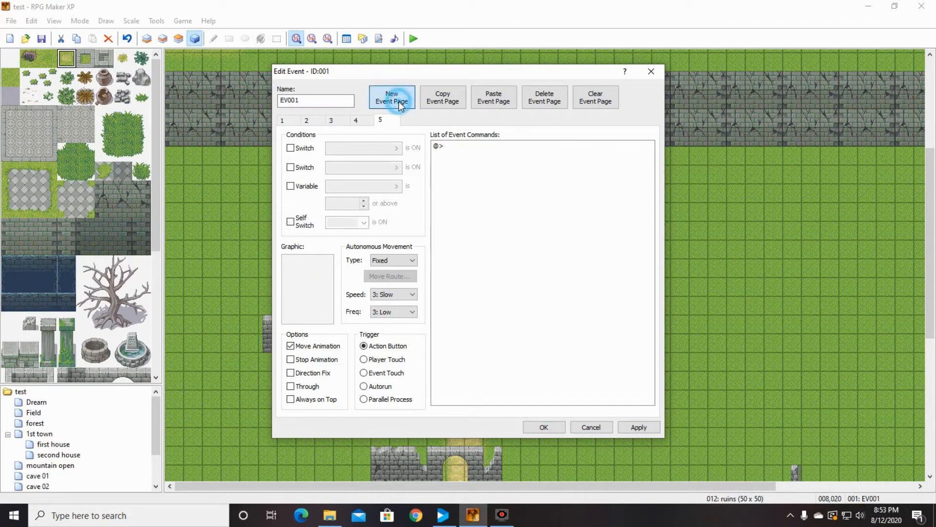
left_click(291, 223)
left_click(364, 222)
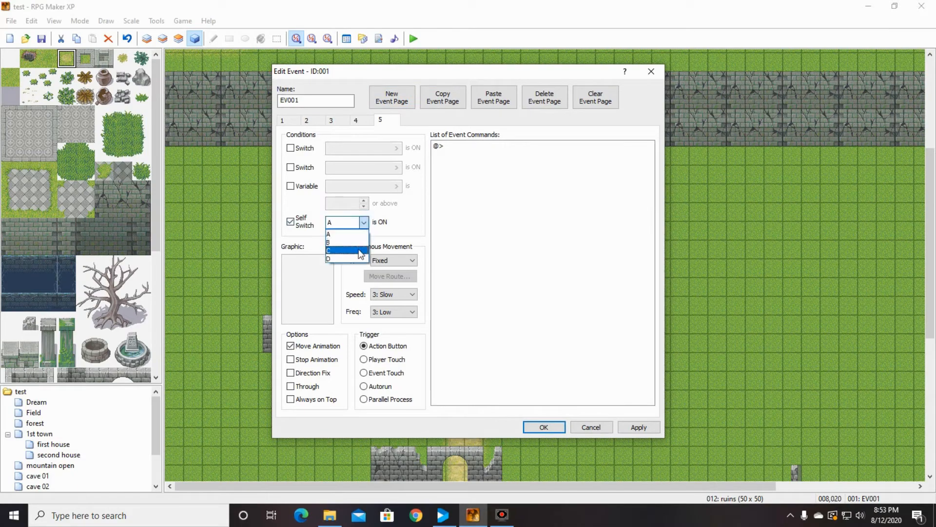
left_click(358, 247)
- Add a Control Self Switch command at the end of page 4 that turns C ON, and accept the event edits
left_click(355, 120)
left_click(471, 181)
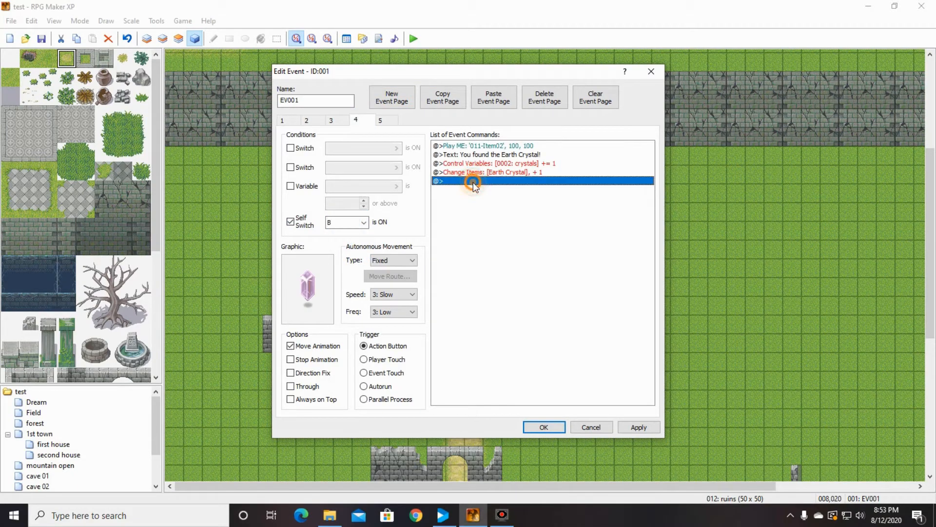
right_click(472, 181)
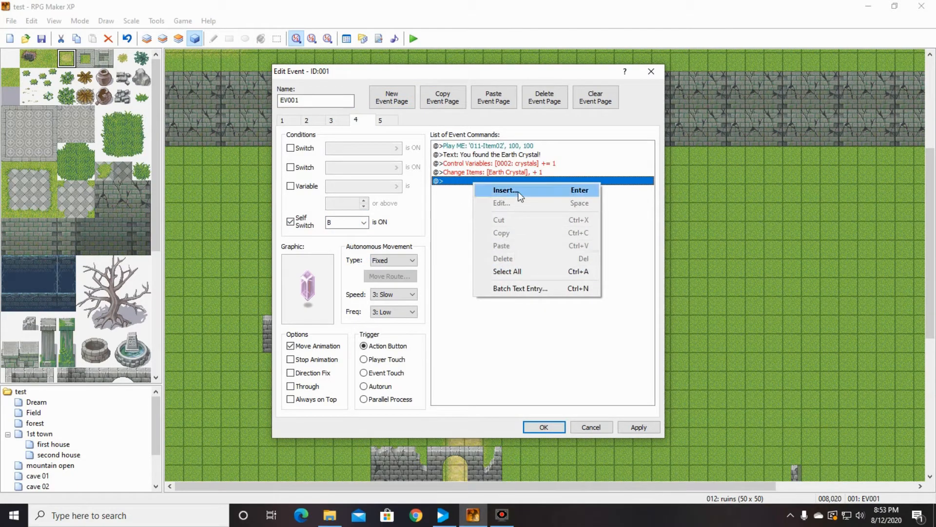
left_click(518, 192)
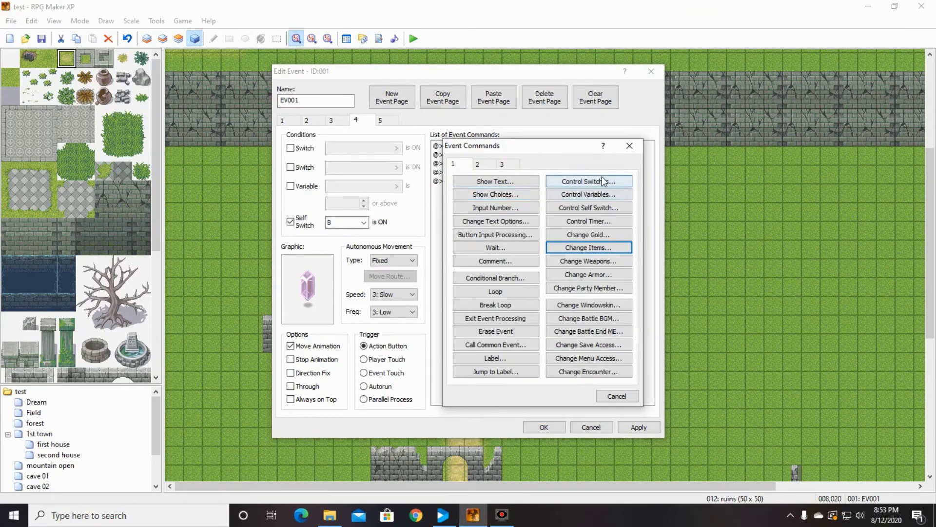
left_click(597, 209)
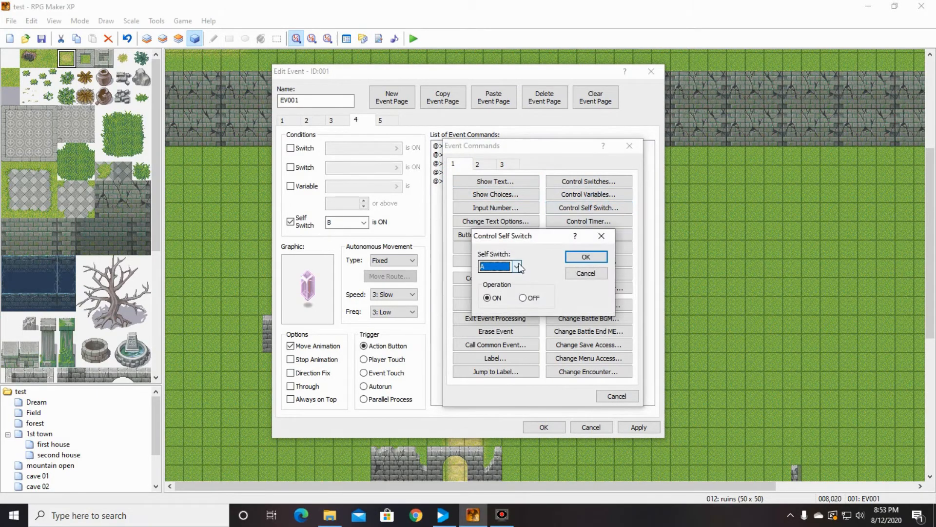
left_click(516, 266)
left_click(502, 295)
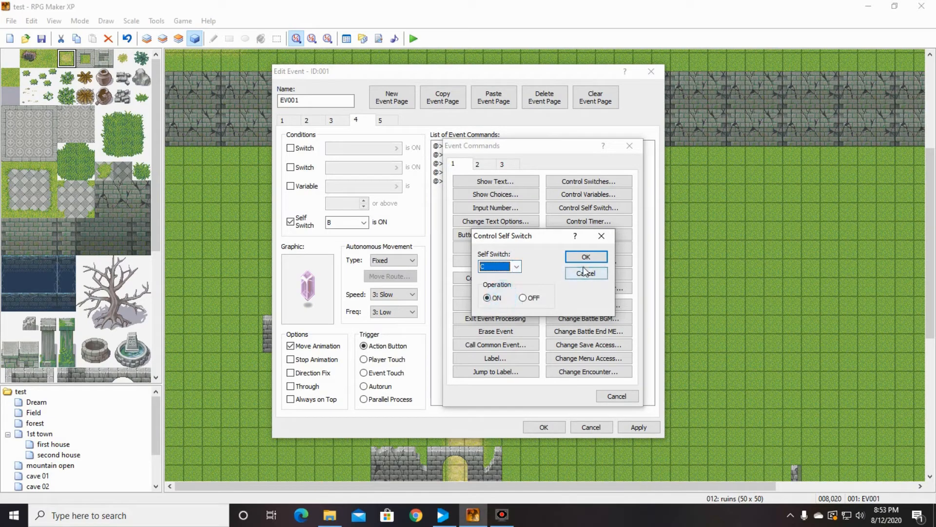
left_click(590, 257)
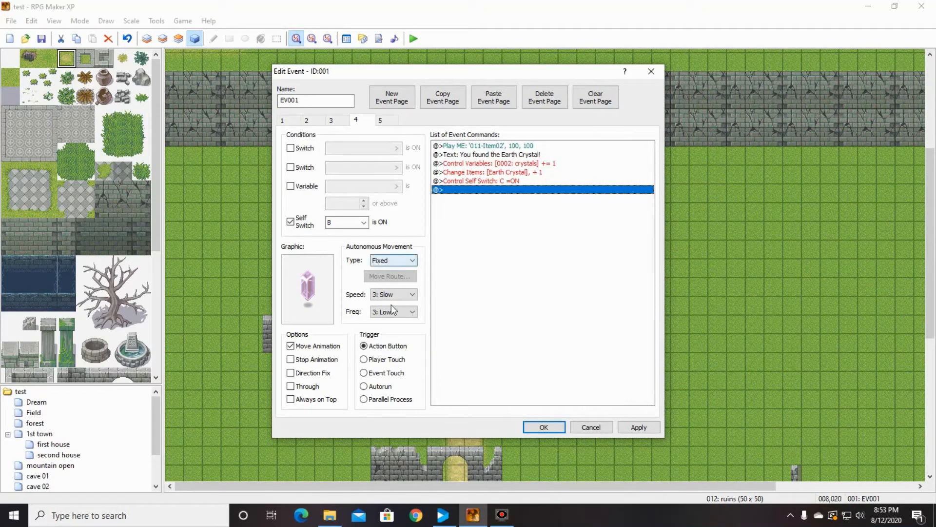
left_click(380, 120)
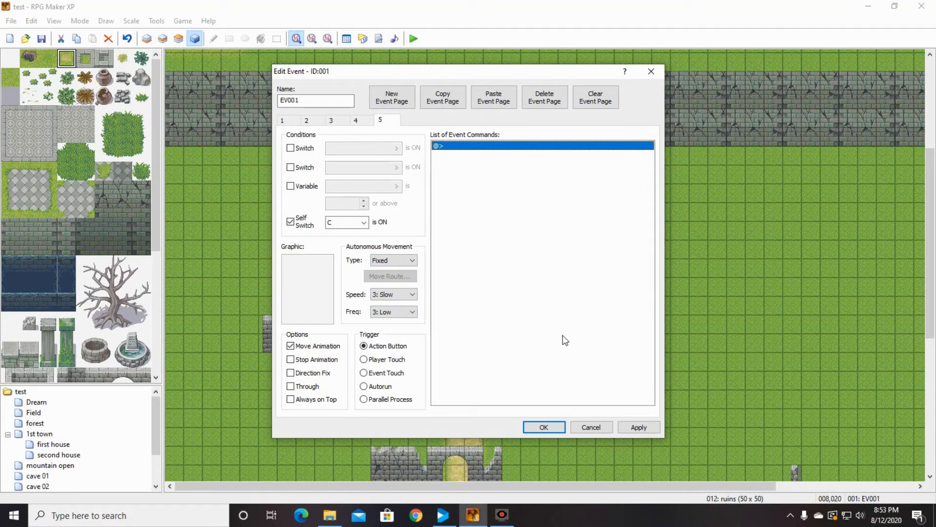
left_click(558, 426)
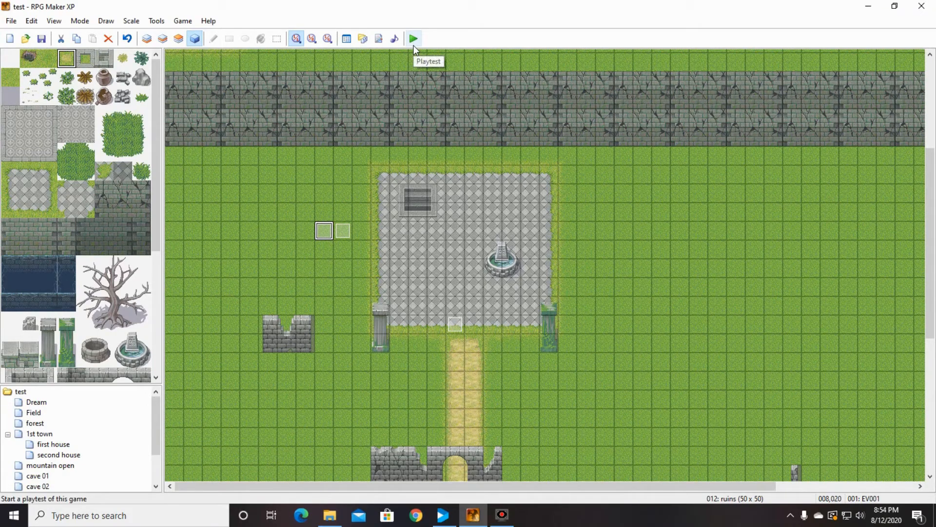
- Check the player's start position on the ruins path, then playtest with the project changes saved and begin a new game
left_click_drag(931, 220, 923, 399)
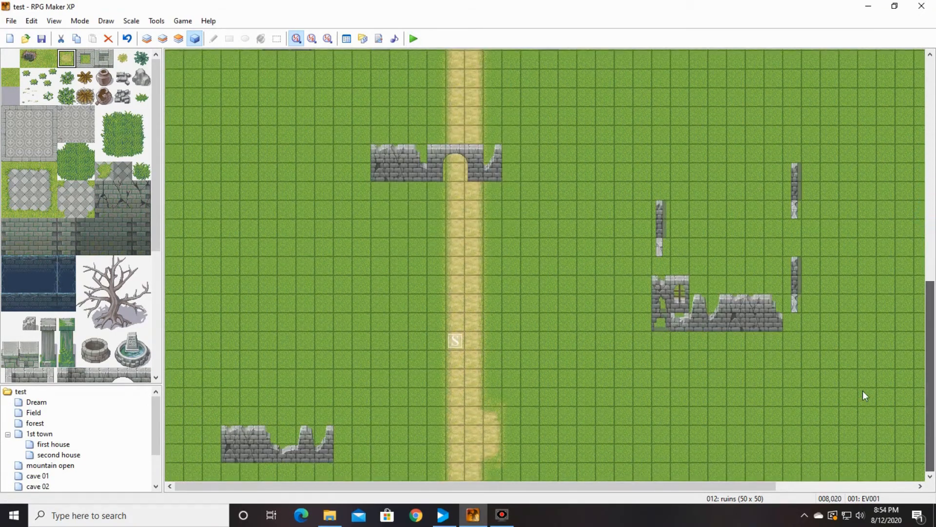
left_click(455, 342)
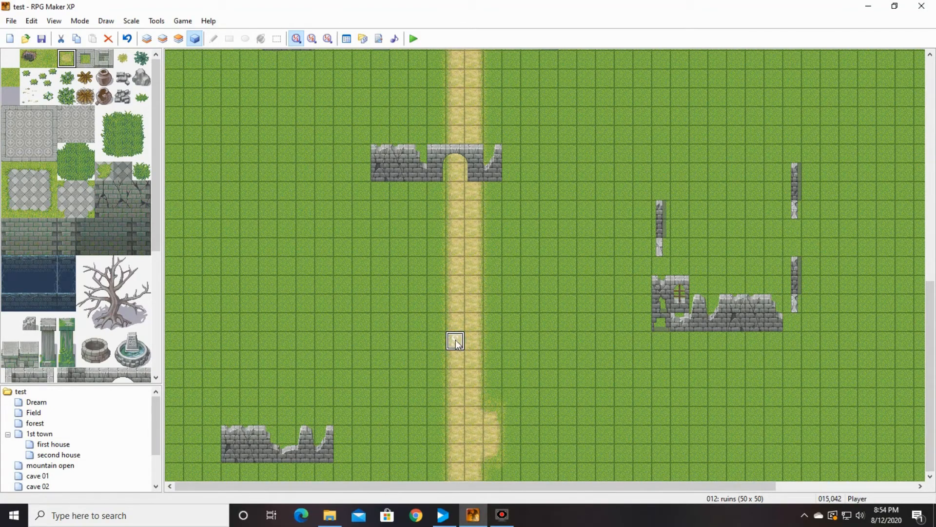
mouse_move(934, 370)
left_mouse_down()
mouse_move(928, 141)
mouse_move(928, 357)
left_mouse_up()
left_click(421, 43)
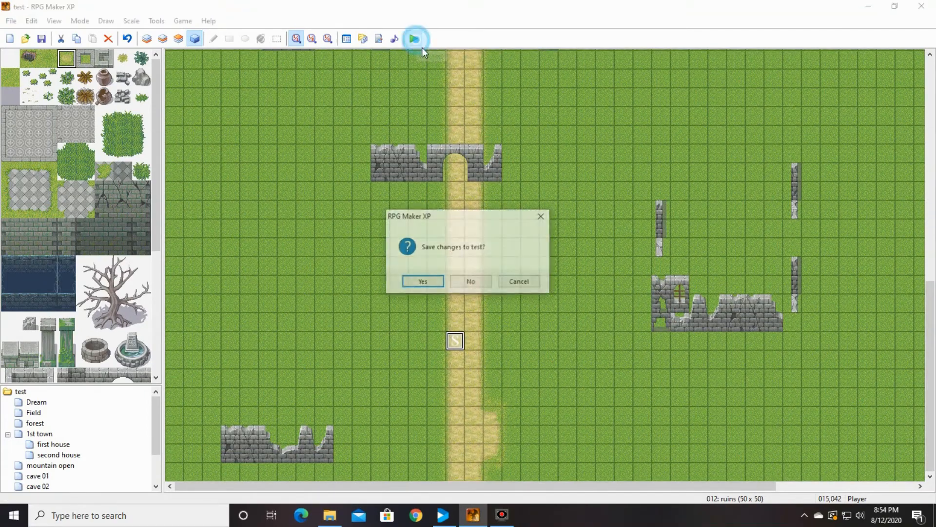
left_click(437, 286)
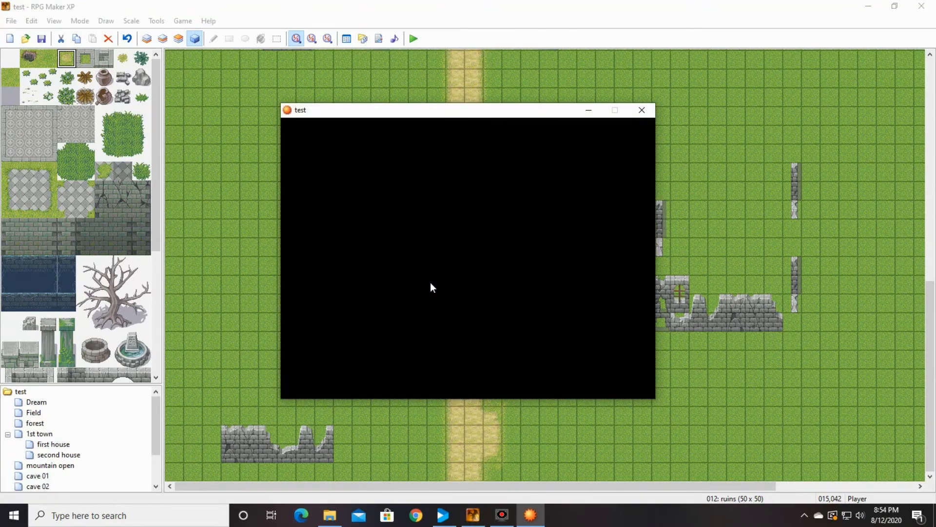
left_click(859, 516)
left_click_drag(816, 482, 775, 486)
left_click(460, 141)
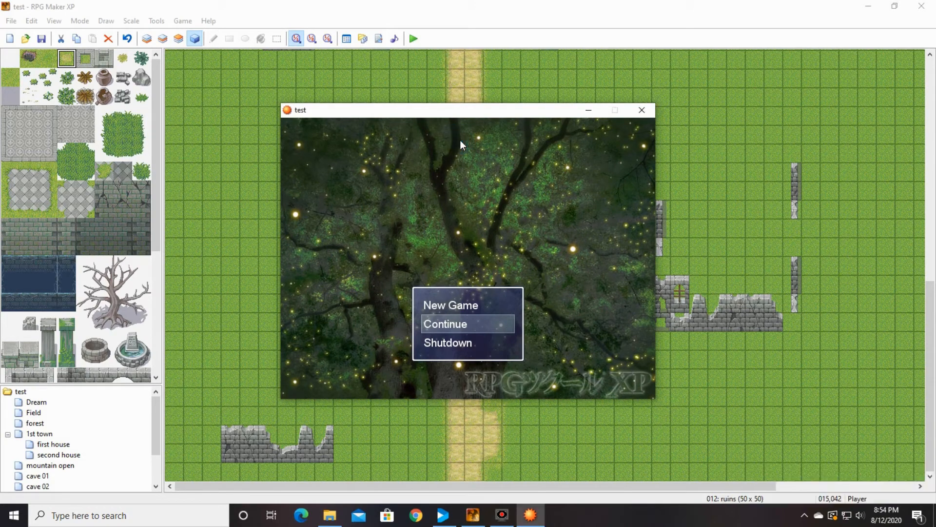
key("Up")
key("Return")
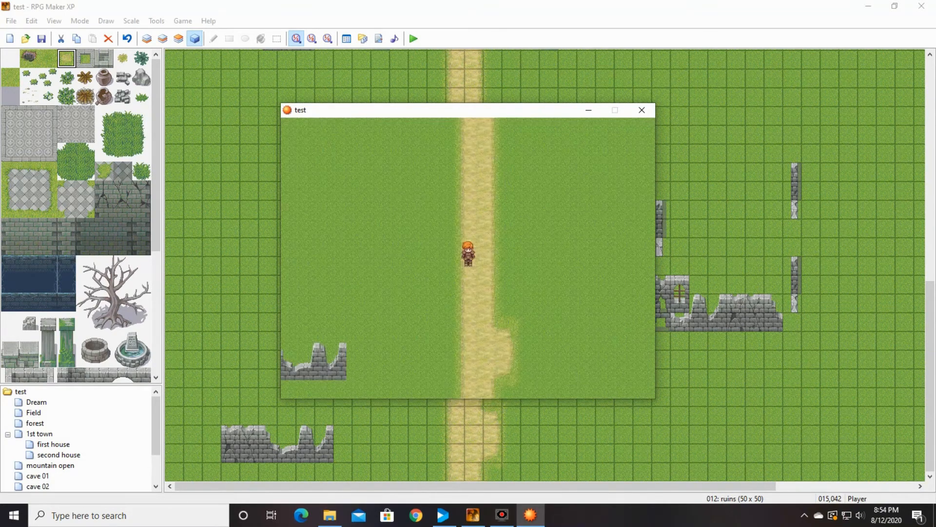
- Walk the hero north through the arch onto the stone plaza to trigger the Dark One scene and start its battle
key("Up")
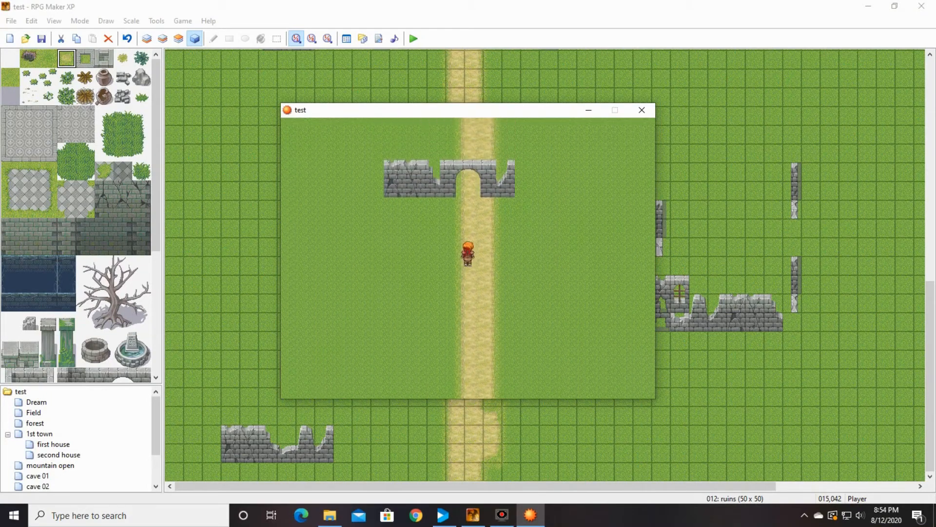
key("Up")
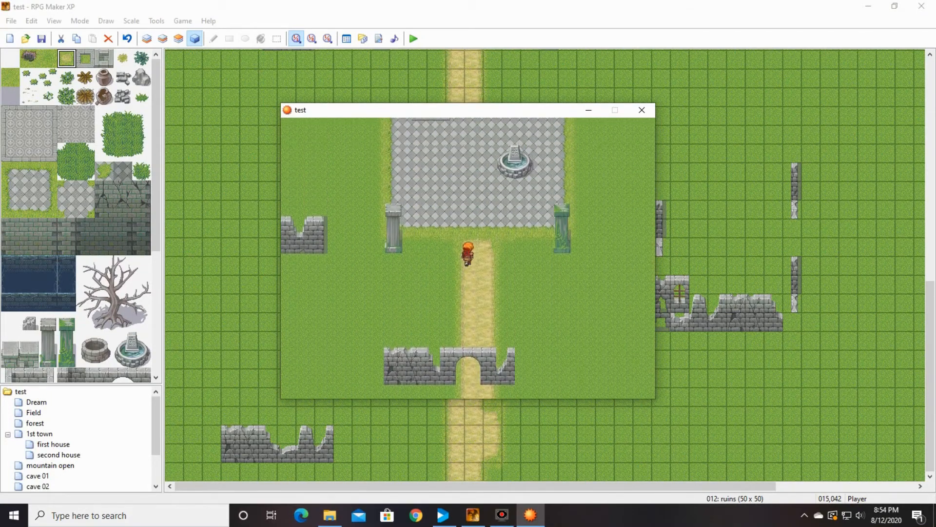
key("Up")
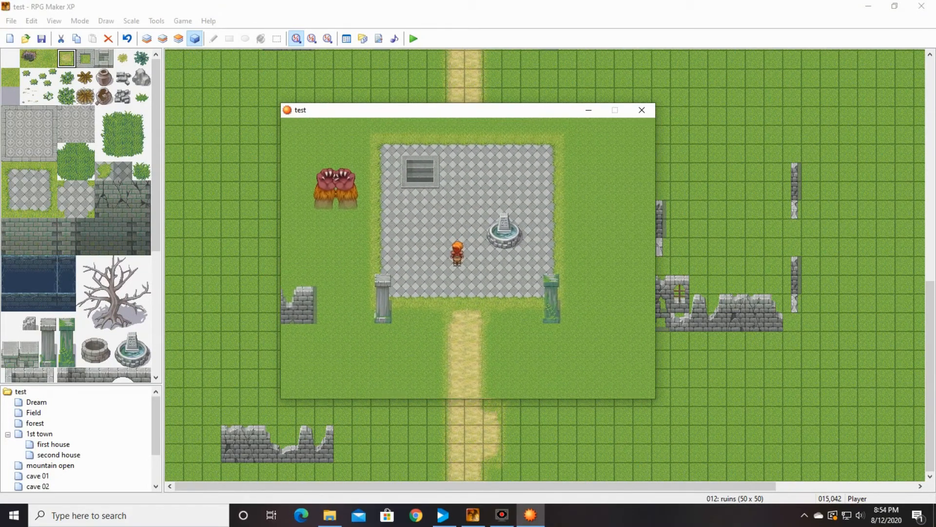
key("Return")
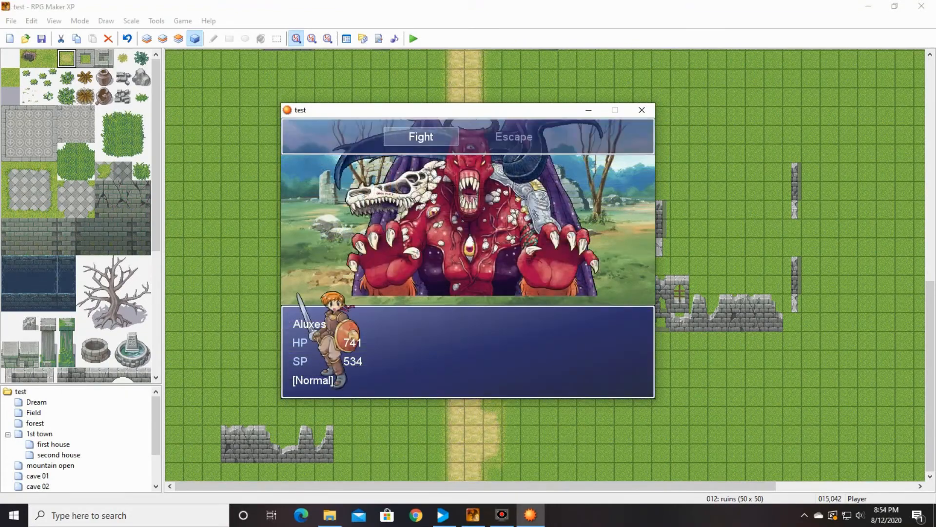
- Fight the Dark One with repeated basic attacks until the battle ends and play returns to the map
key("Return")
key("Return")
key("Return")
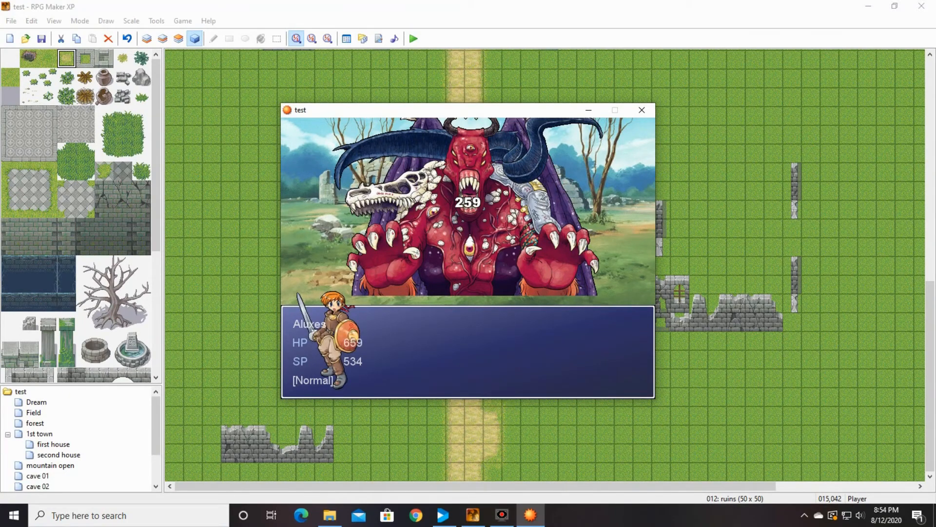
key("Return")
key("Return")
key("Return")
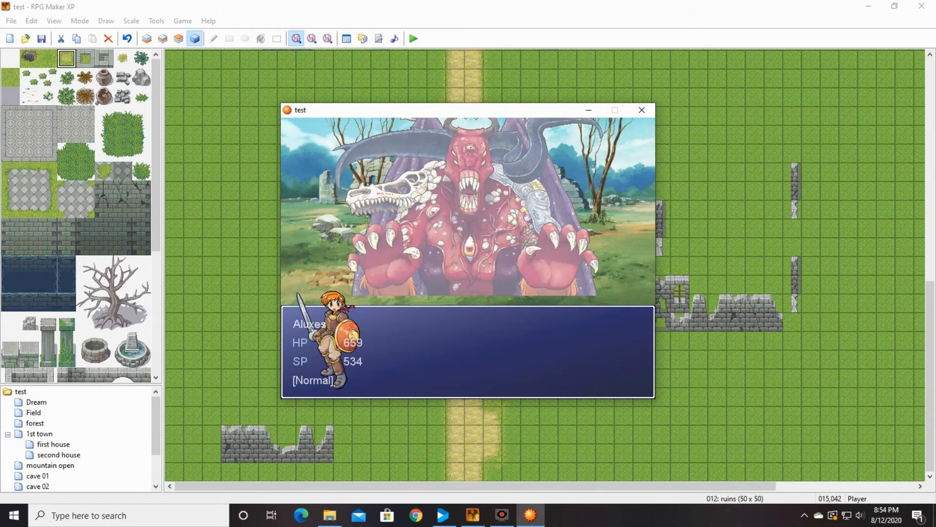
key("Return")
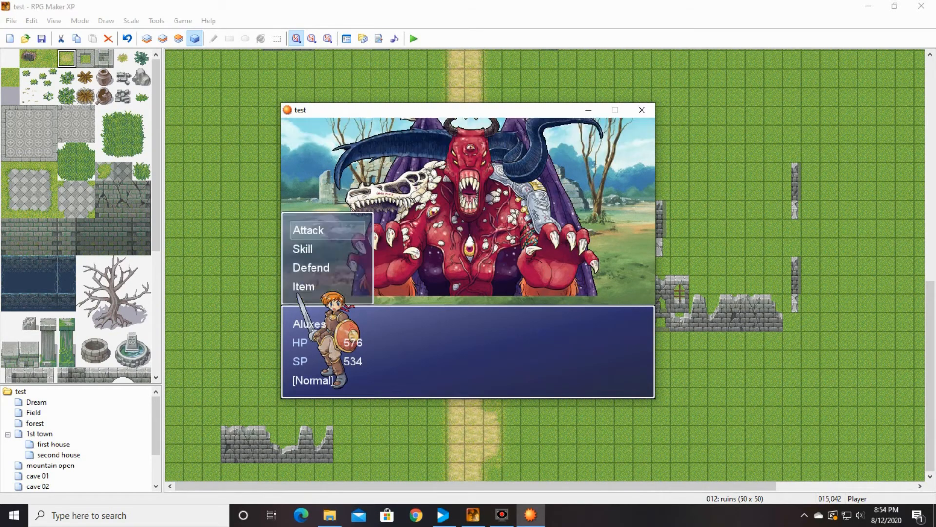
key("Return")
key("Return")
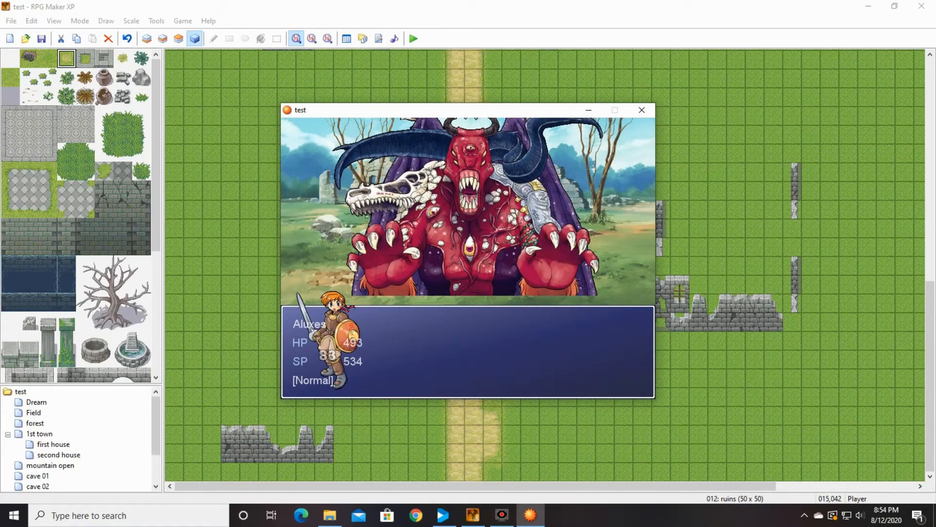
key("Return")
key("Return")
key("Return")
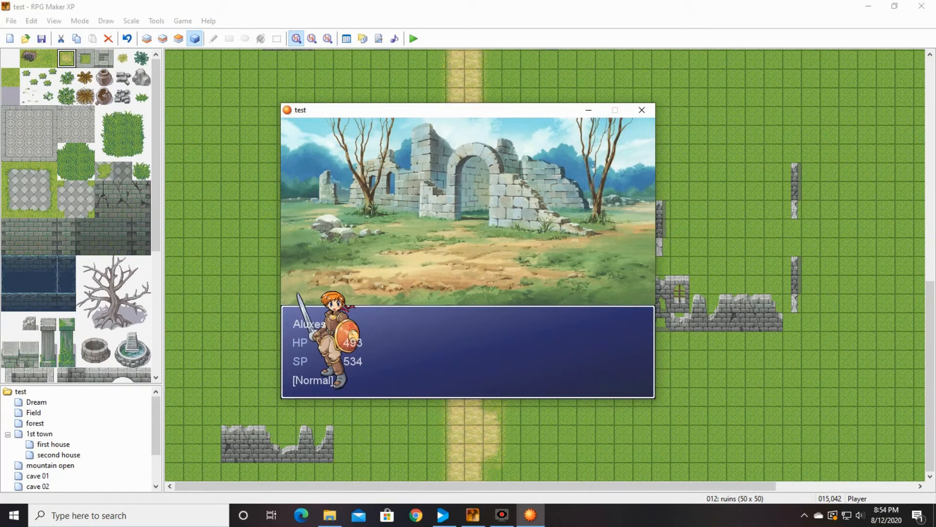
key("Return")
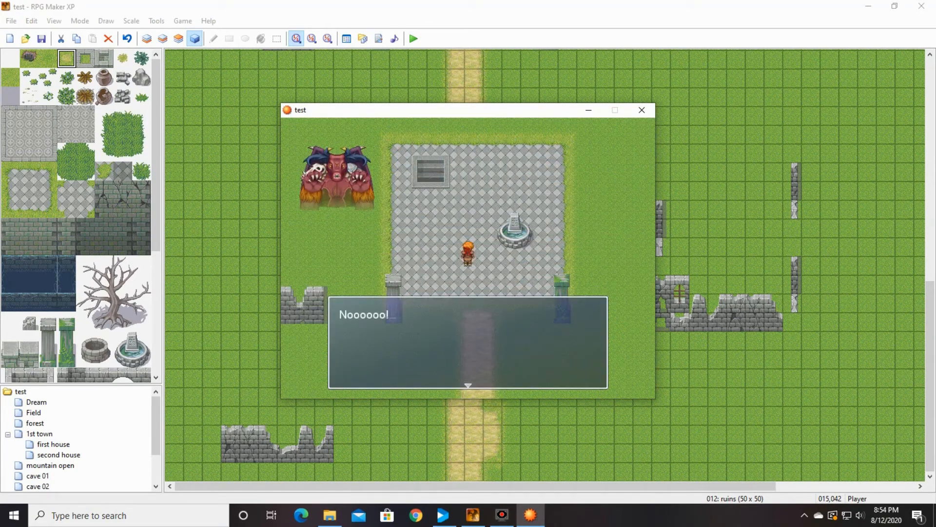
- Advance through the Dark One's defeat messages in the playtest until control of the hero returns
key("Return")
key("Return")
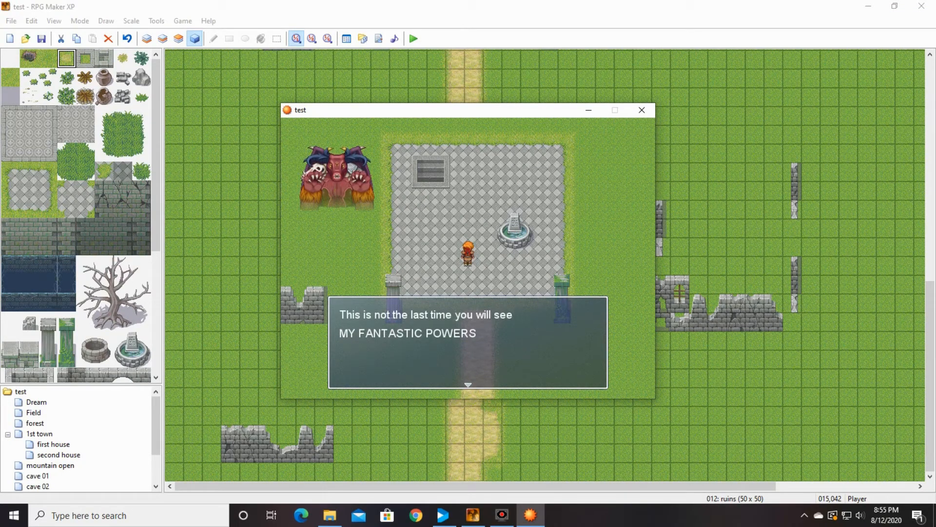
key("Return")
key("Return")
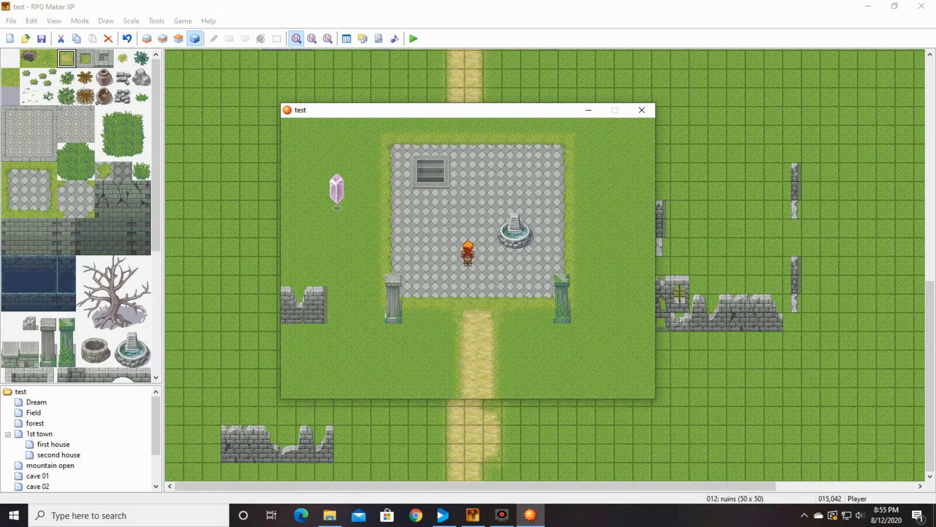
- Walk the hero west to the crystal on the grass, collect the Earth Crystal, and close the playtest
key("Left")
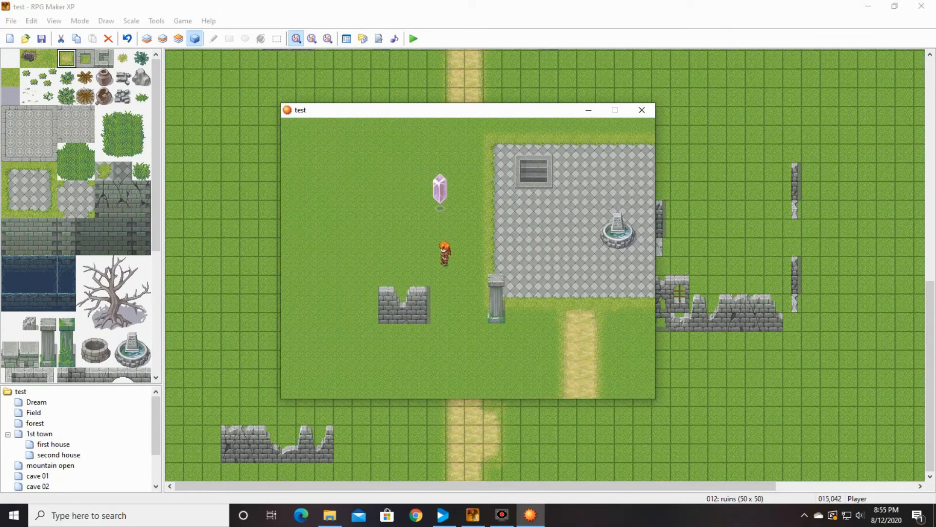
key("Left")
key("Up")
key("Left")
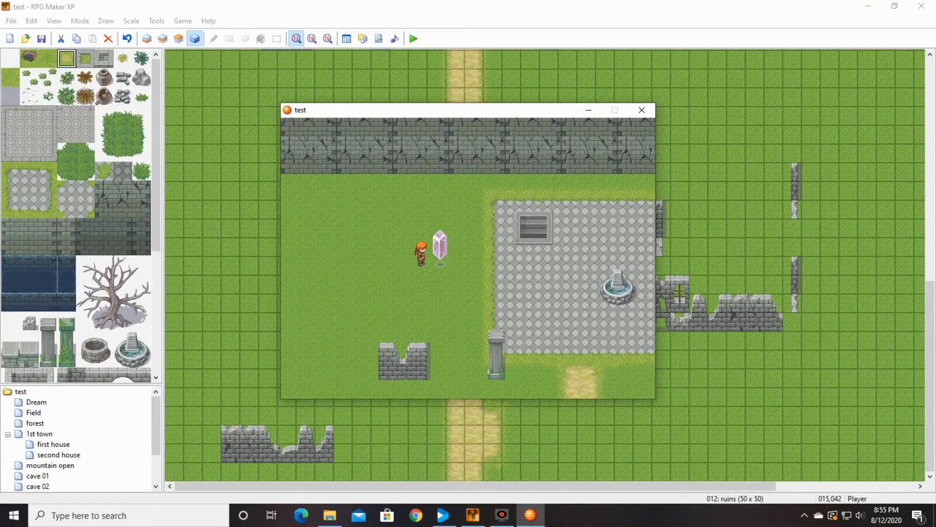
key("space")
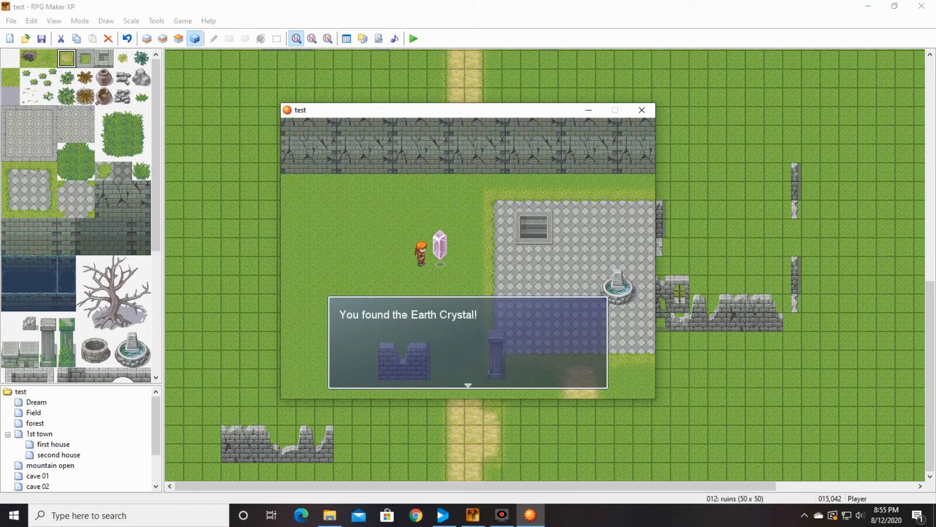
key("space")
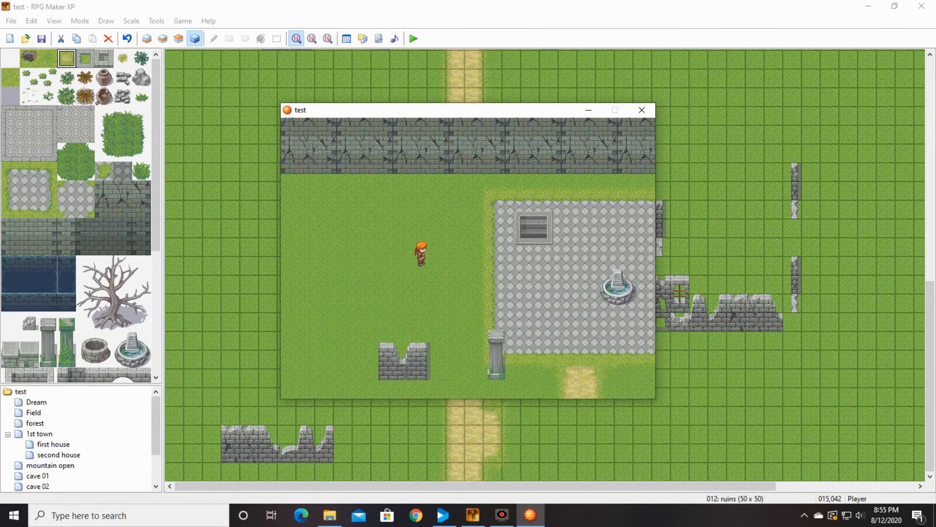
left_click(642, 109)
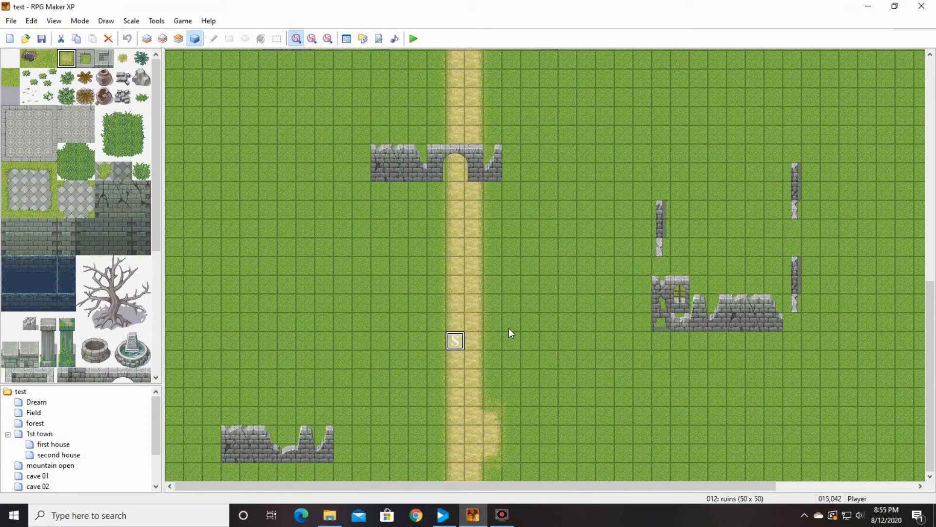
- Move the two boss events from the grass onto the plaza at 014,020 and 016,020, and launch a playtest with the changes saved
left_click_drag(929, 438, 929, 225)
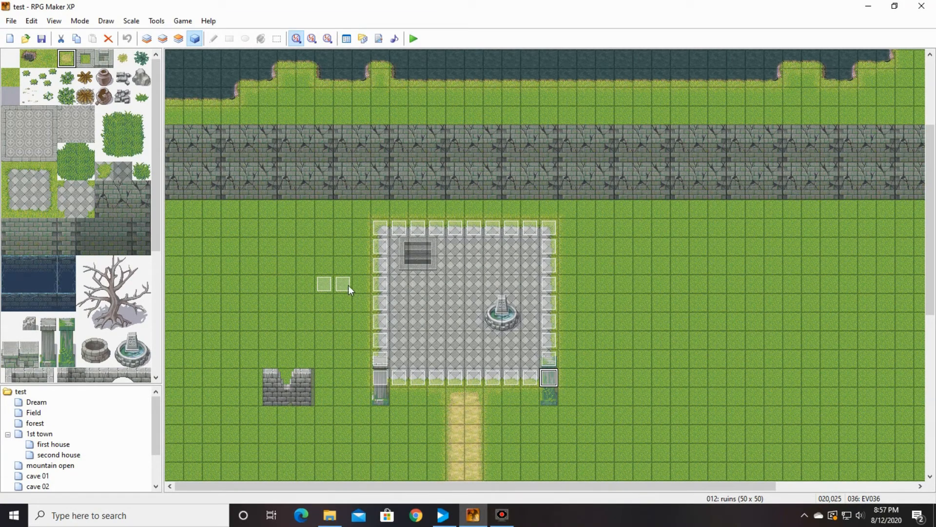
left_click_drag(347, 287, 458, 286)
left_click(324, 286)
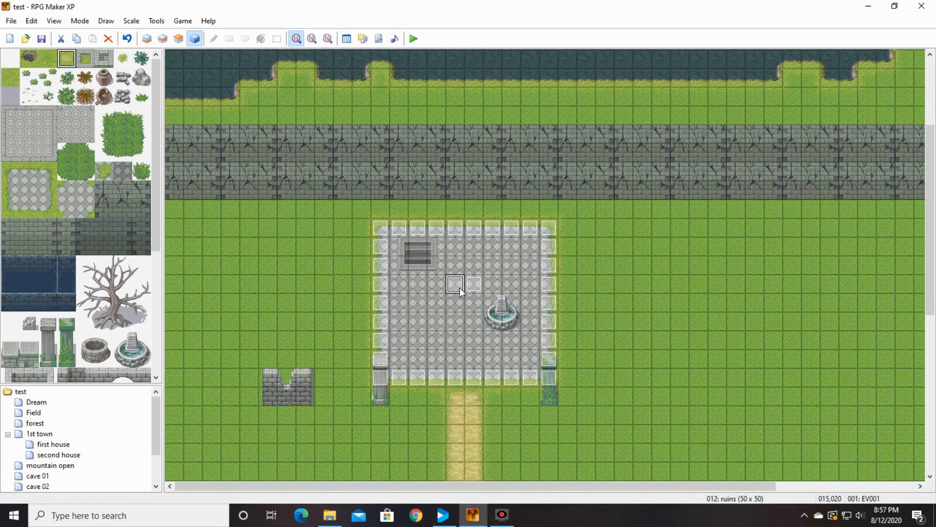
left_click(475, 281)
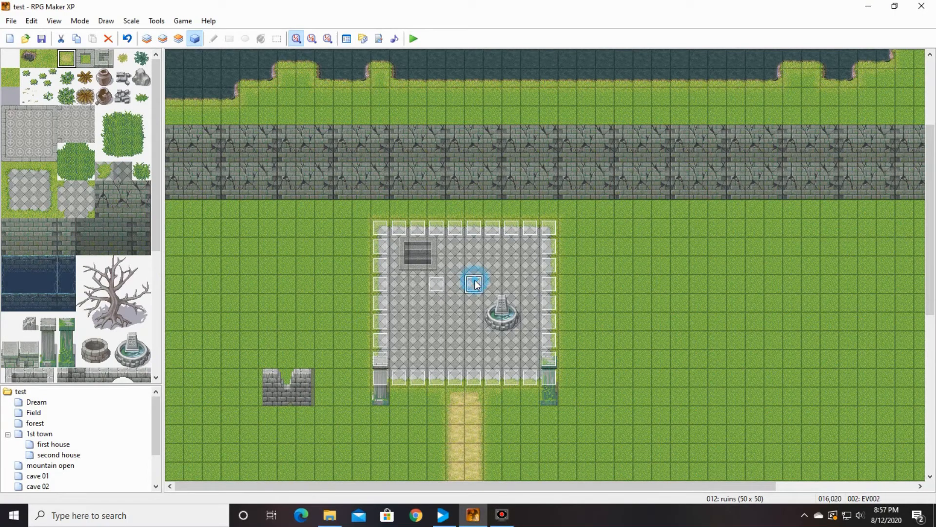
left_click(414, 43)
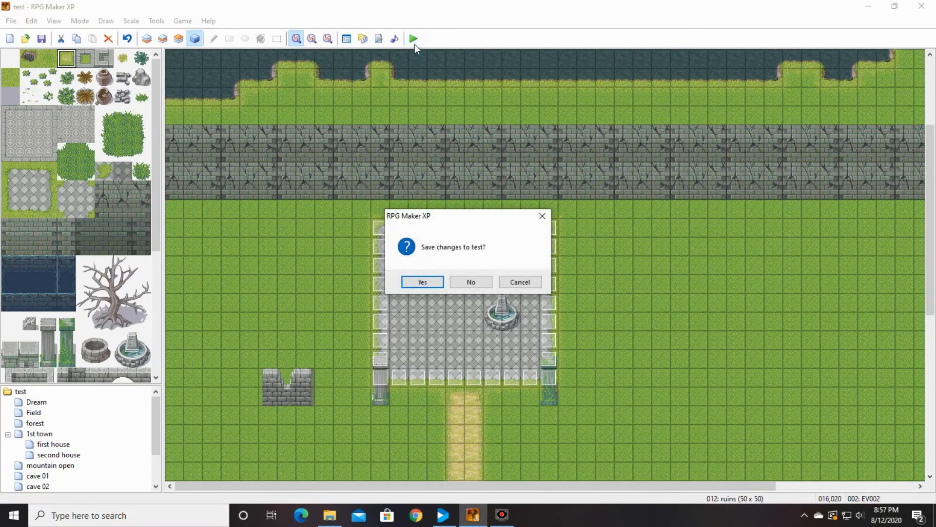
left_click(422, 282)
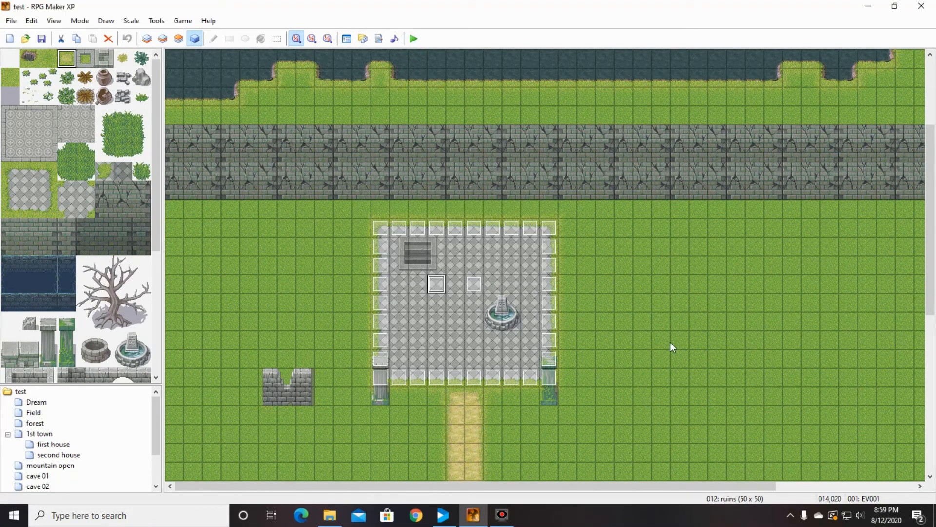
- Cut the Screen Shake command from touch event EV030 on the plaza's west edge and accept the event
left_click(383, 281)
double_click(383, 283)
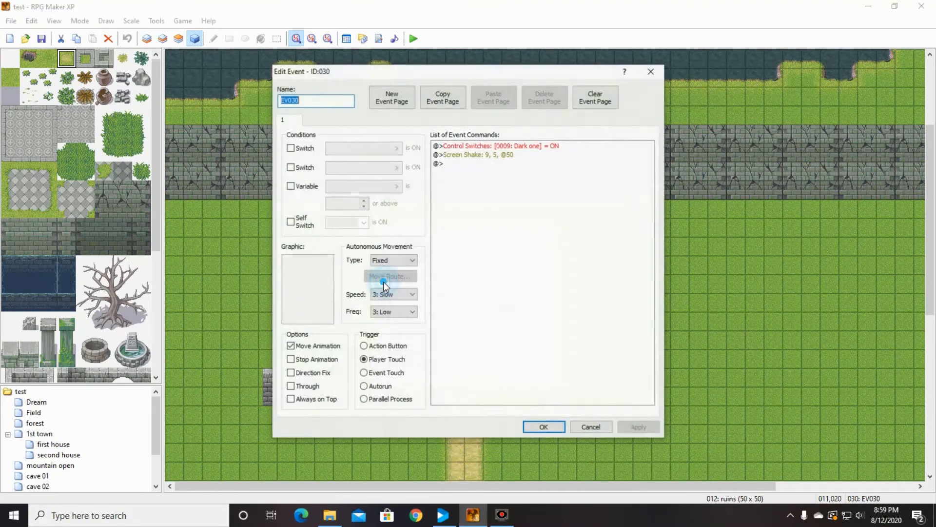
left_click(483, 155)
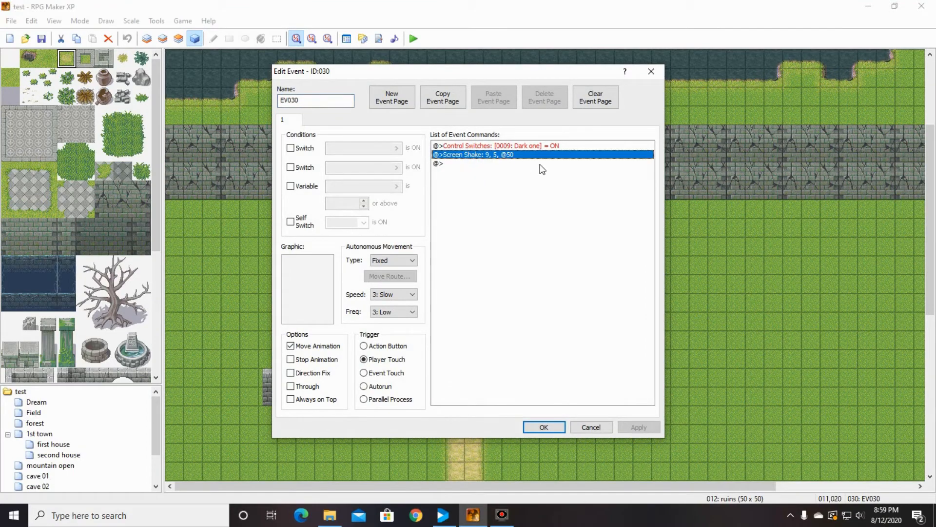
left_click_drag(493, 73, 272, 346)
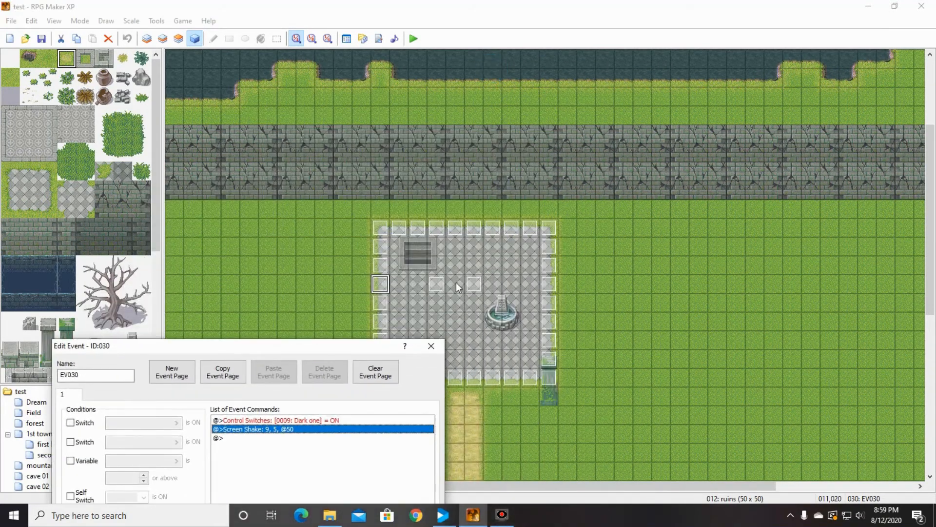
left_click(441, 283)
left_click_drag(372, 346, 557, 114)
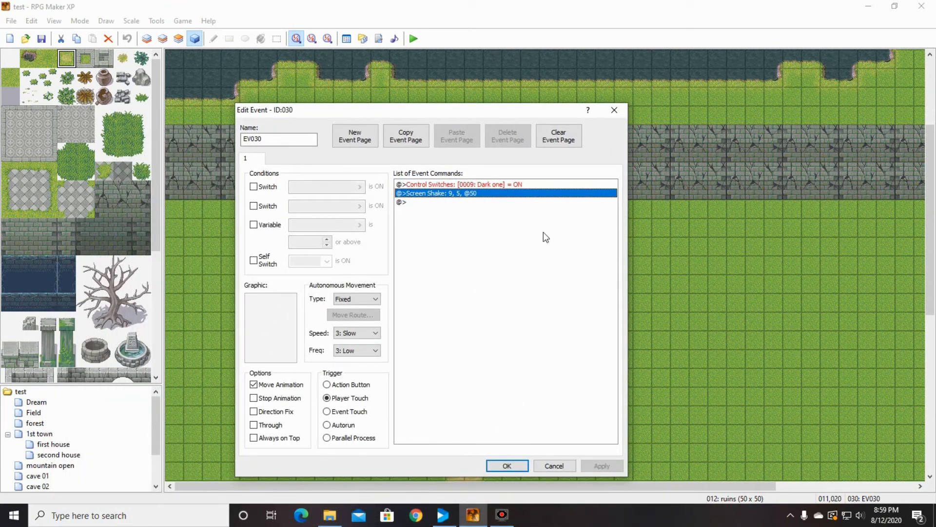
left_click(489, 195)
right_click(491, 201)
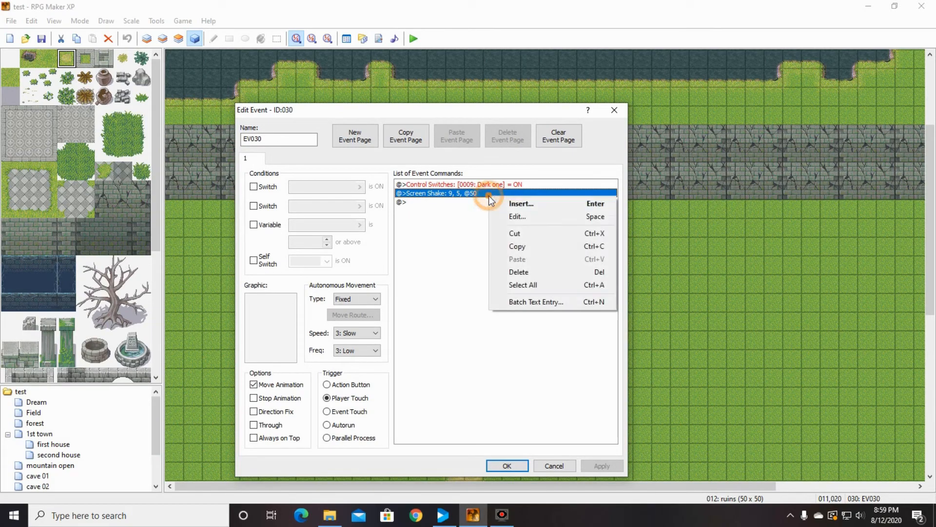
left_click(523, 229)
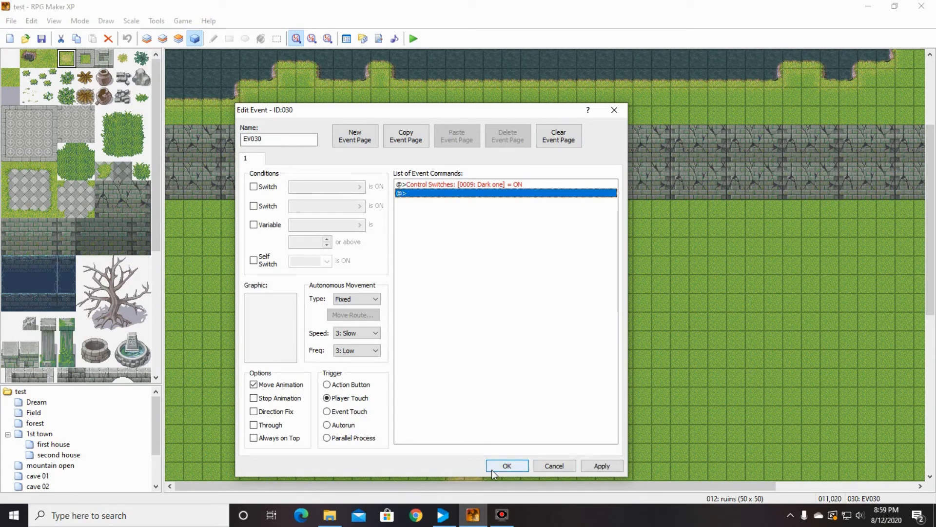
left_click(505, 465)
- Paste the Screen Shake command above Show Animation on page 1 of boss event EV001 and accept the event
double_click(441, 284)
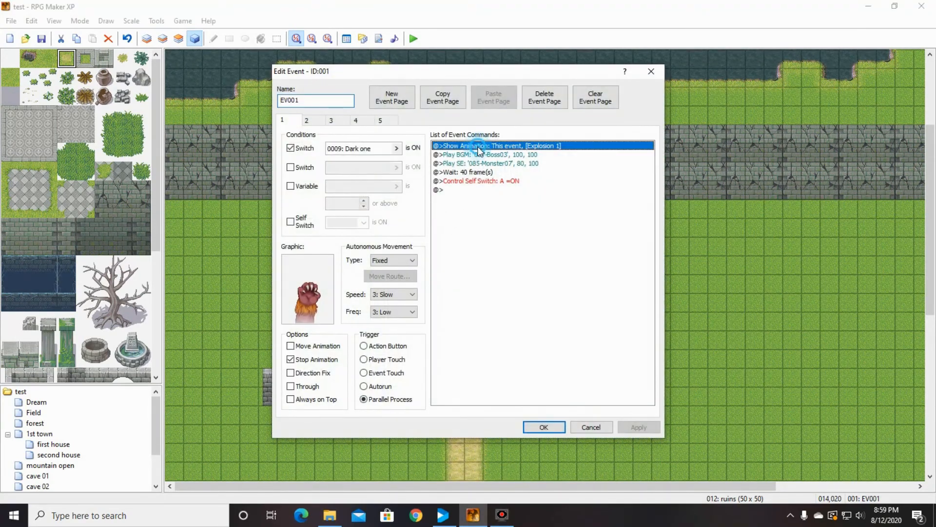
right_click(480, 147)
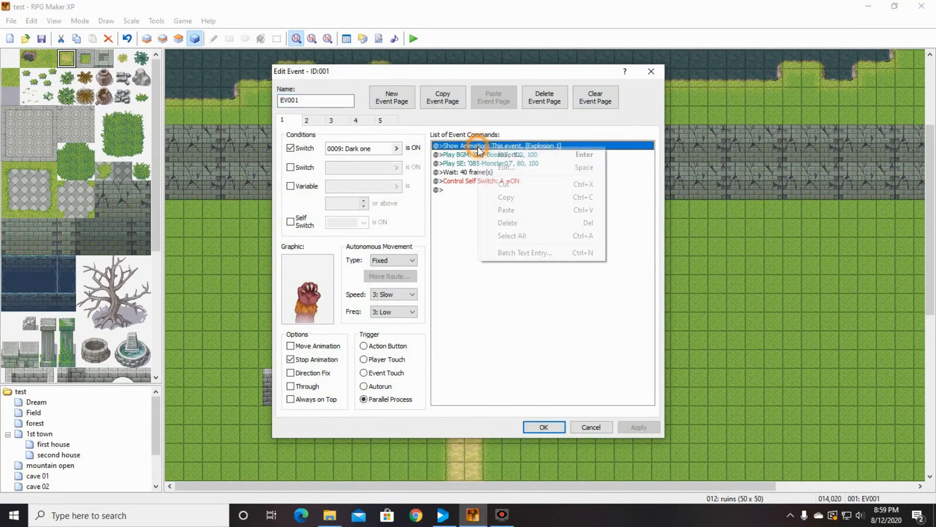
right_click(482, 144)
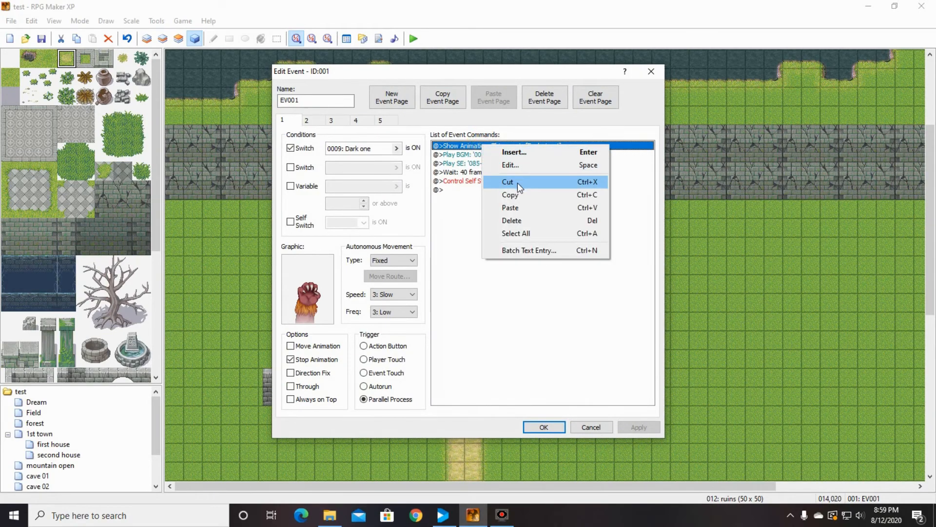
left_click(518, 209)
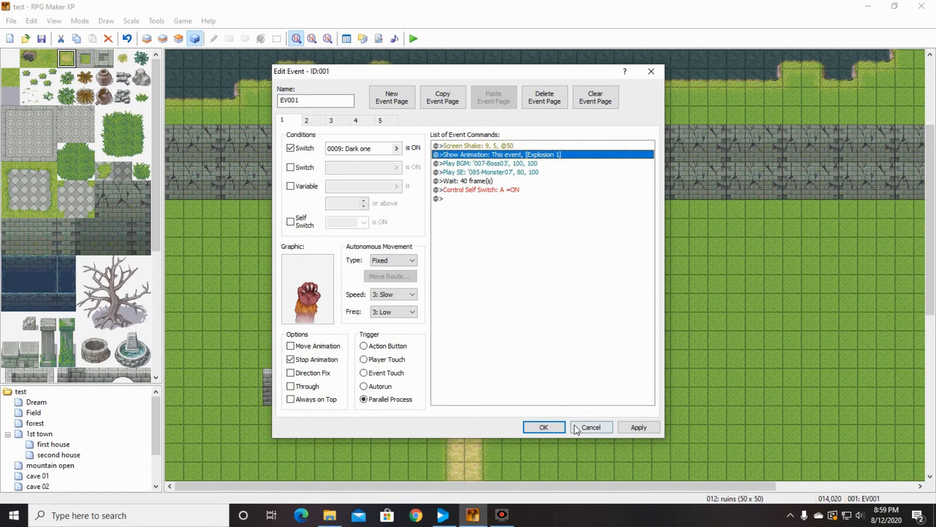
left_click(542, 428)
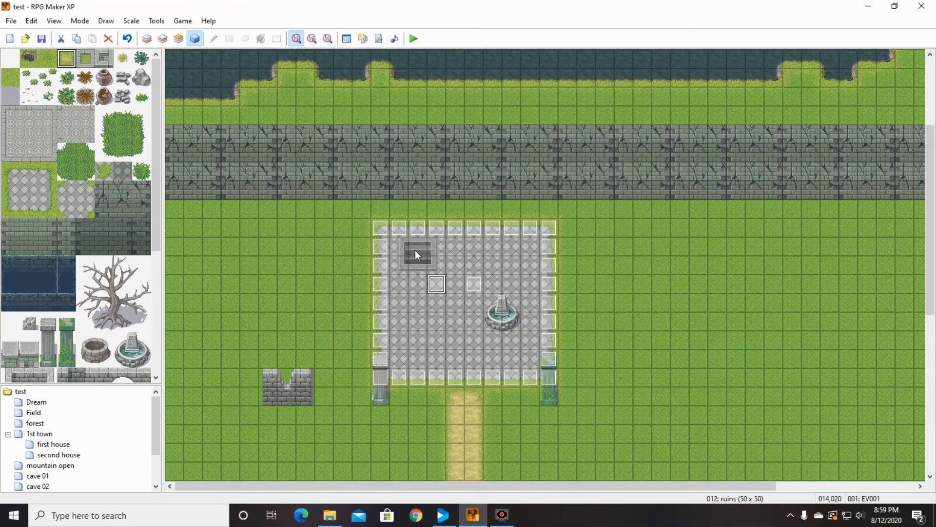
- Check the command list of touch event EV023 on the plaza's south edge where the path enters
left_click(385, 234)
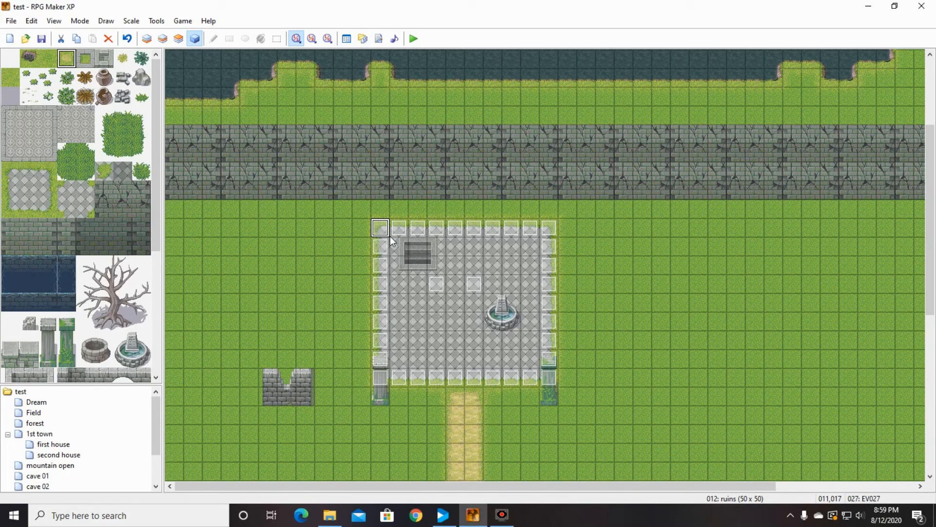
left_click(367, 216)
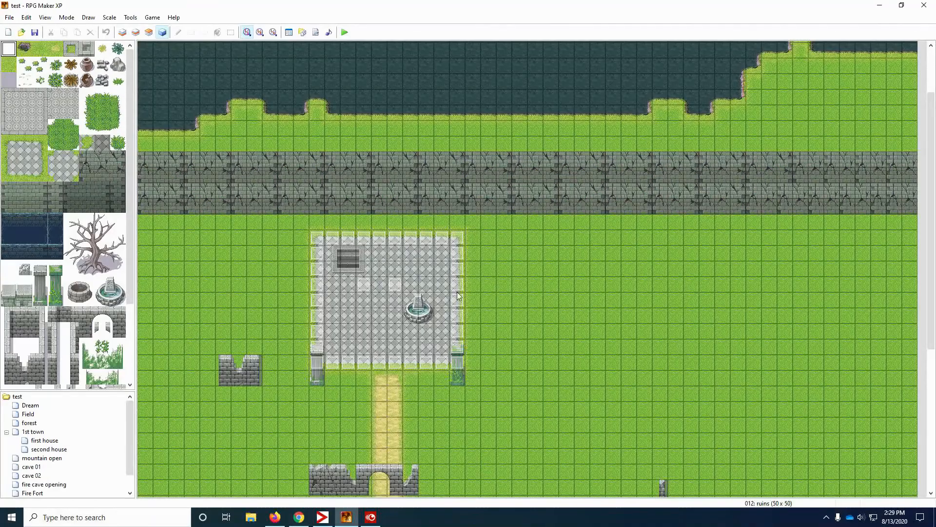
left_click(384, 364)
double_click(384, 364)
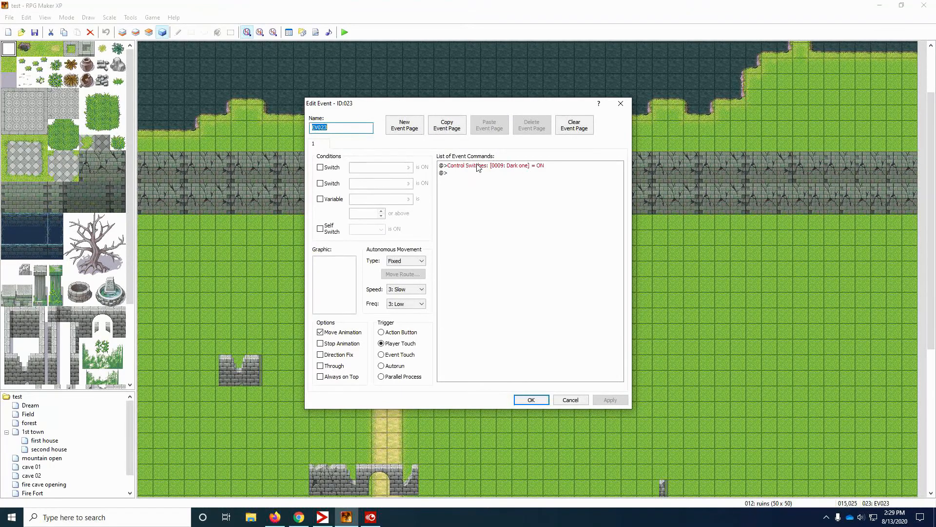
left_click(531, 400)
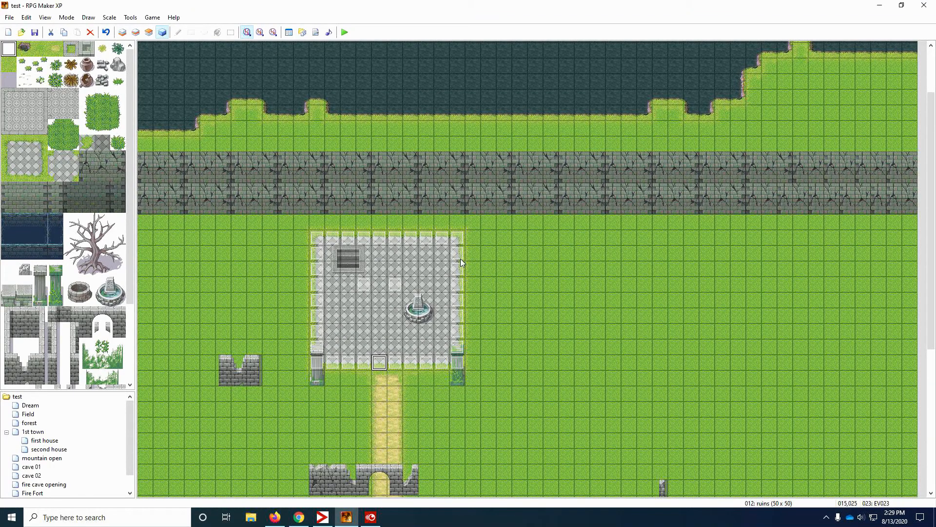